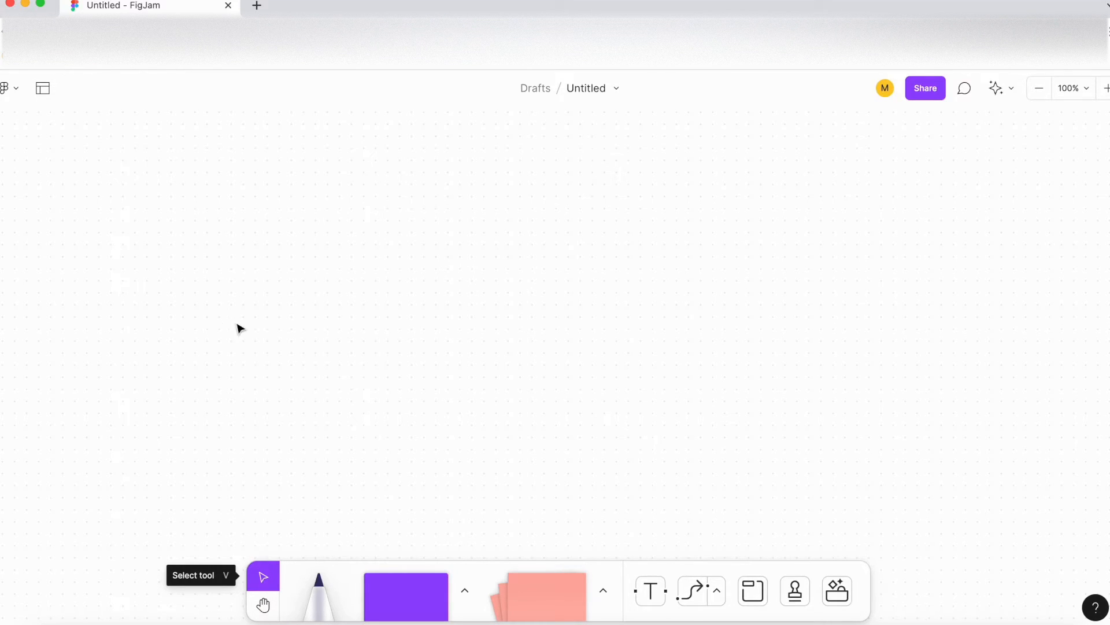
left_click_drag(299, 196, 877, 486)
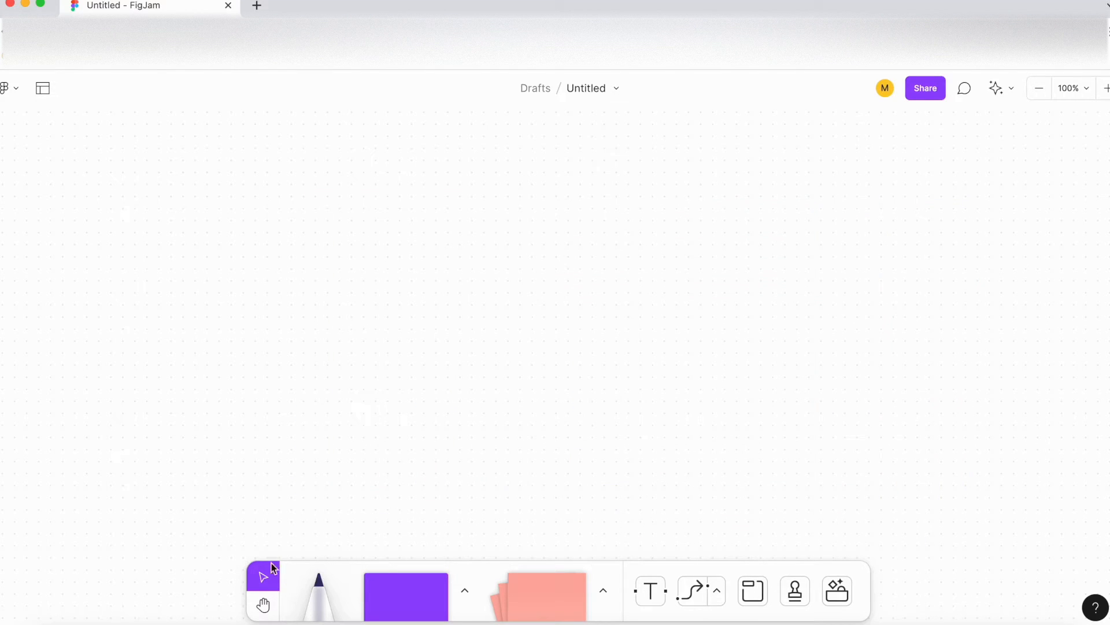
left_click(263, 613)
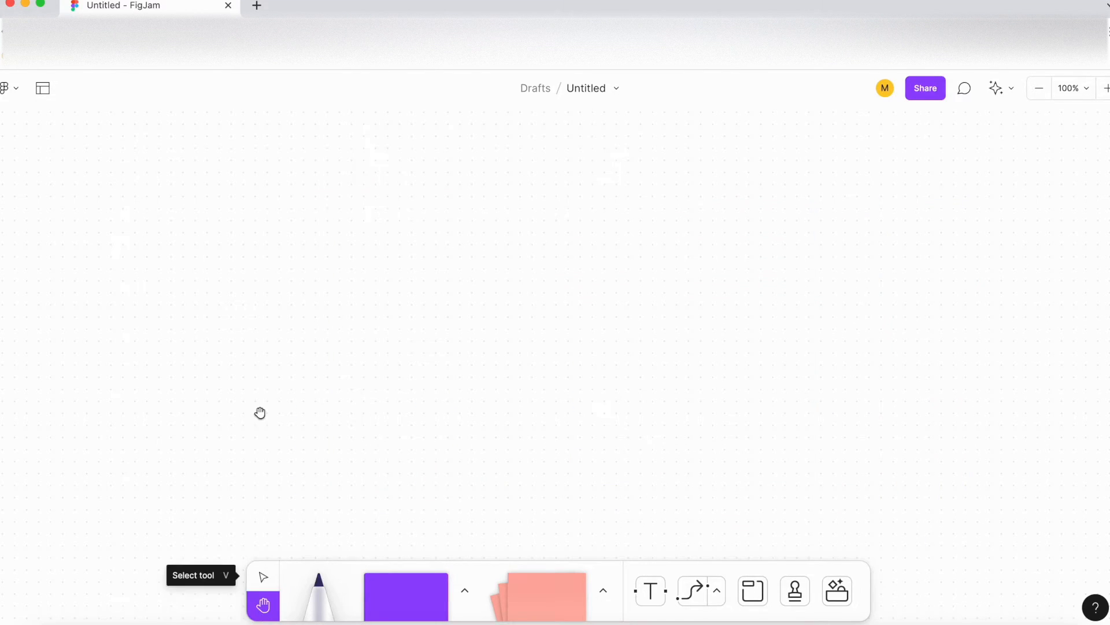
left_click_drag(388, 411, 381, 235)
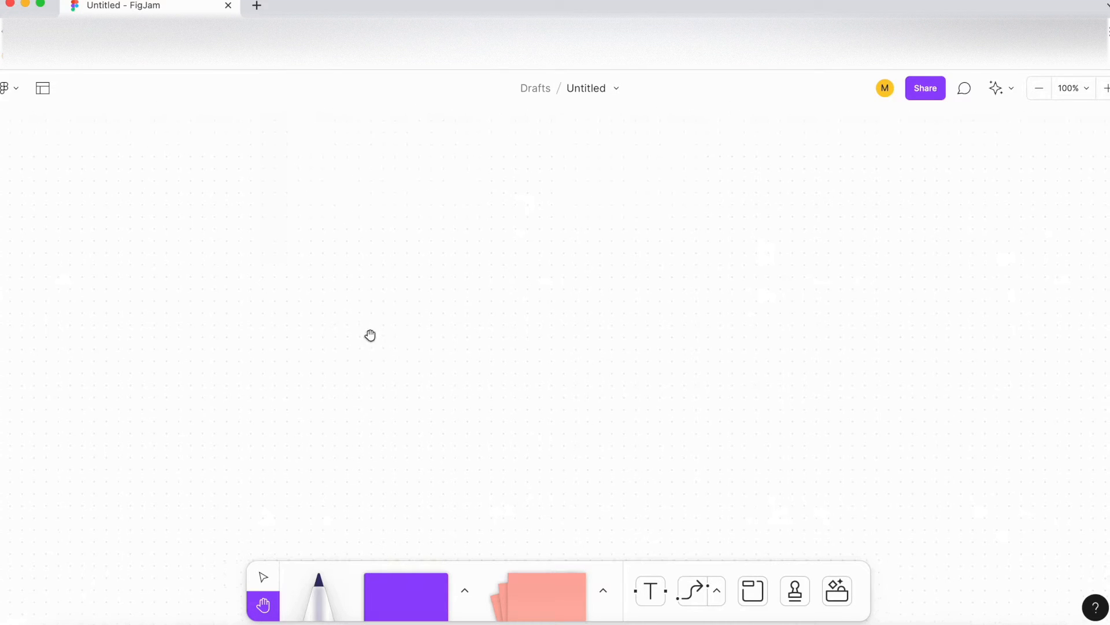
Draw a thick dark purple marker spiral and a smaller thin one beside it
left_click(321, 596)
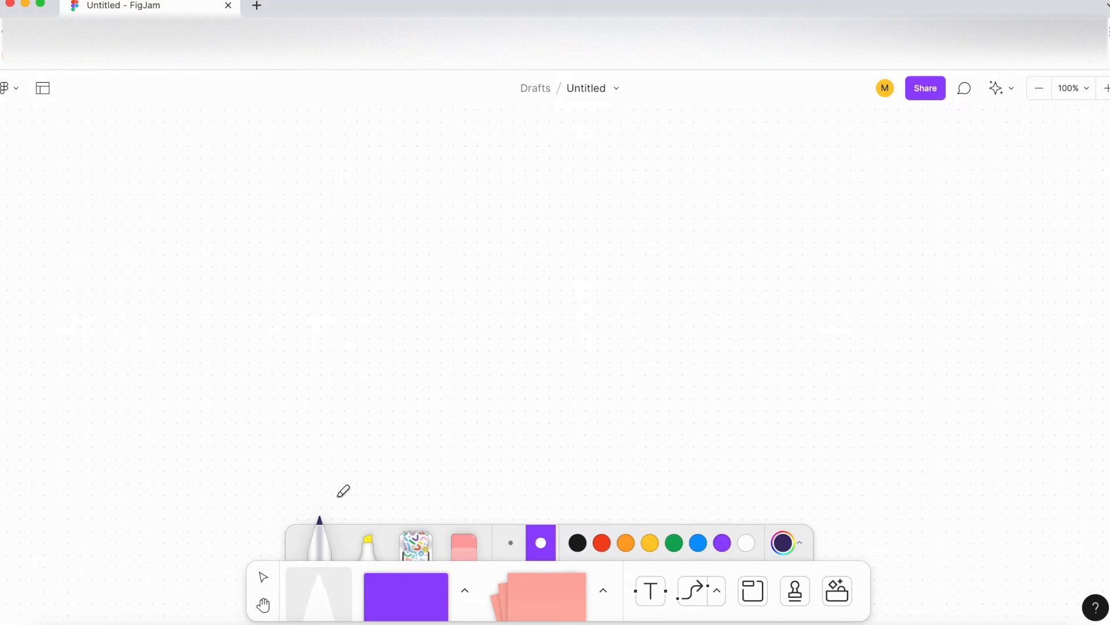
mouse_move(340, 204)
left_mouse_down()
mouse_move(265, 324)
mouse_move(270, 285)
mouse_move(296, 287)
left_mouse_up()
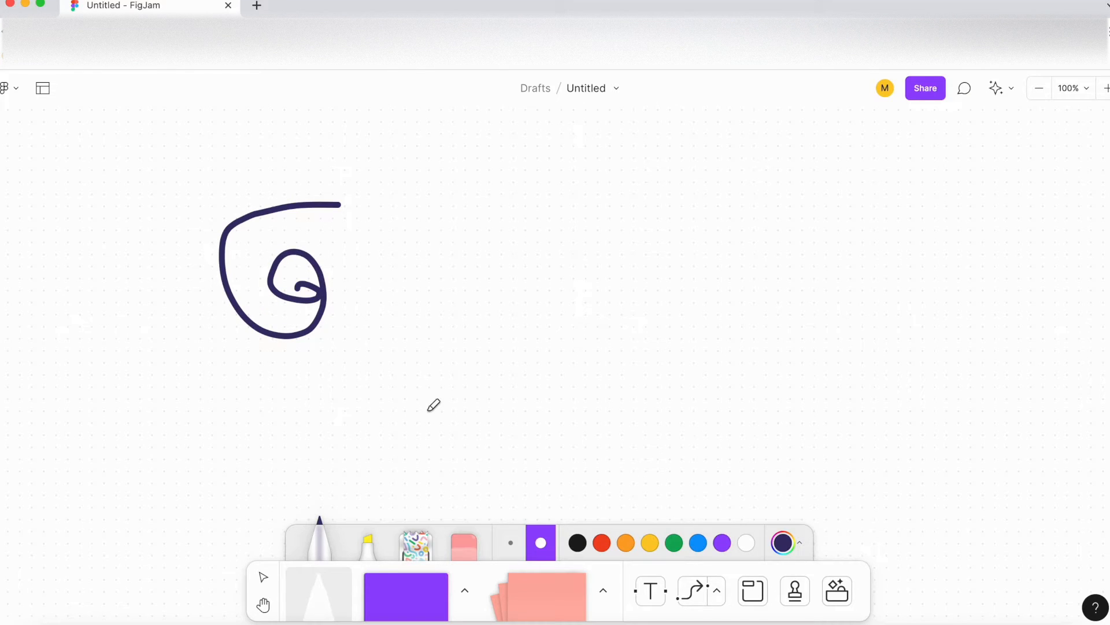
left_click(510, 547)
left_click(538, 546)
mouse_move(416, 222)
left_mouse_down()
mouse_move(393, 309)
mouse_move(389, 256)
mouse_move(426, 273)
left_mouse_up()
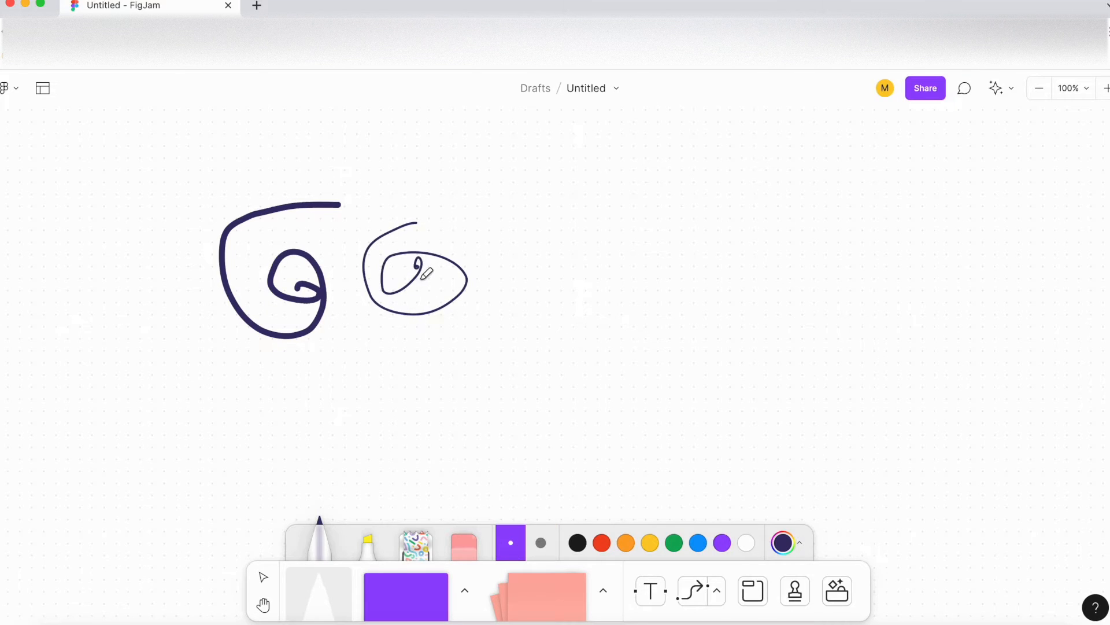
Draw two thin yellow strokes and one blue line across the smaller spiral with the marker
left_click(601, 544)
left_click(650, 544)
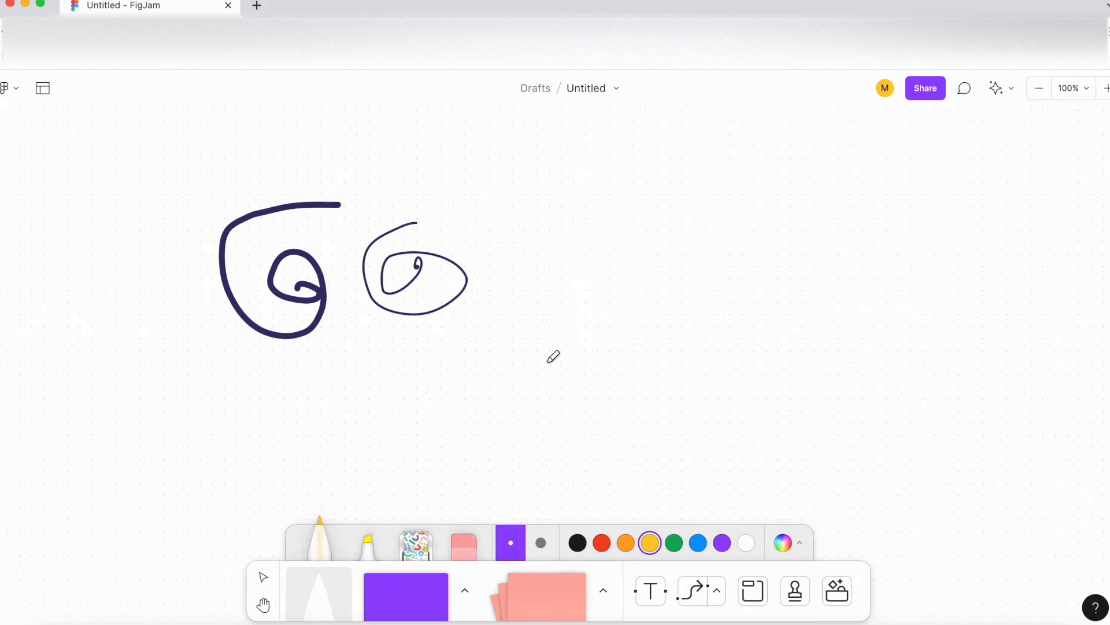
left_click_drag(518, 298, 365, 325)
left_click_drag(463, 302, 342, 194)
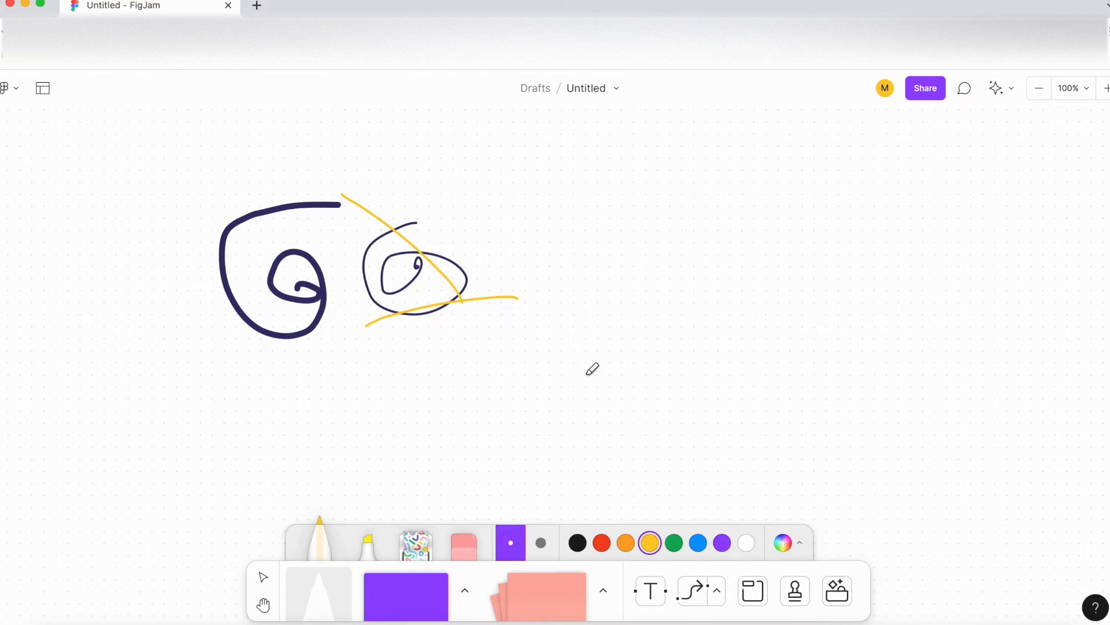
left_click(700, 546)
left_click_drag(560, 309, 300, 237)
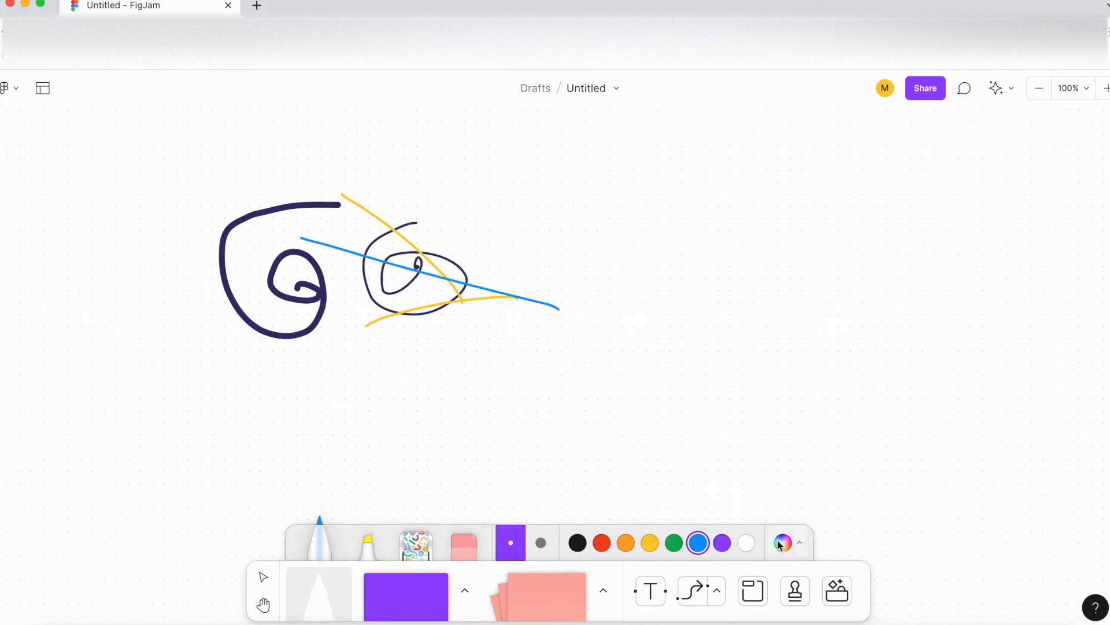
Choose a custom magenta marker colour and draw large loops around the smaller spiral
left_click(799, 548)
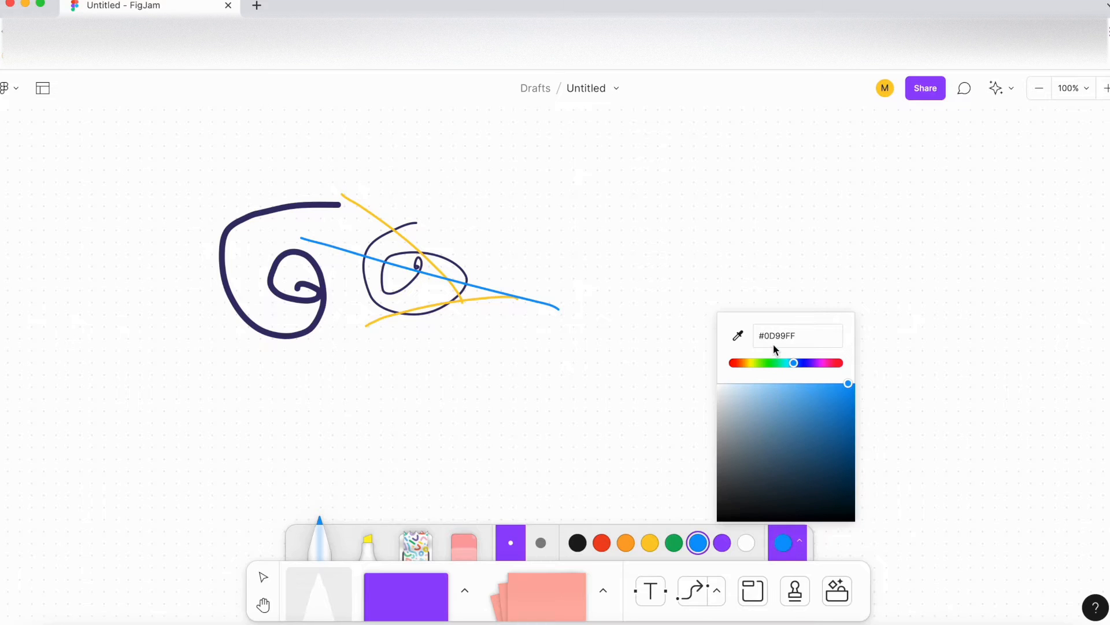
left_click_drag(764, 365, 829, 365)
left_click(824, 411)
mouse_move(593, 315)
left_mouse_down()
mouse_move(560, 276)
mouse_move(348, 234)
mouse_move(524, 323)
mouse_move(462, 330)
left_mouse_up()
With the yellow highlighter, draw two horizontal strokes above the spirals and a rough four-sided box to their right
scroll(467, 324, "down", 5)
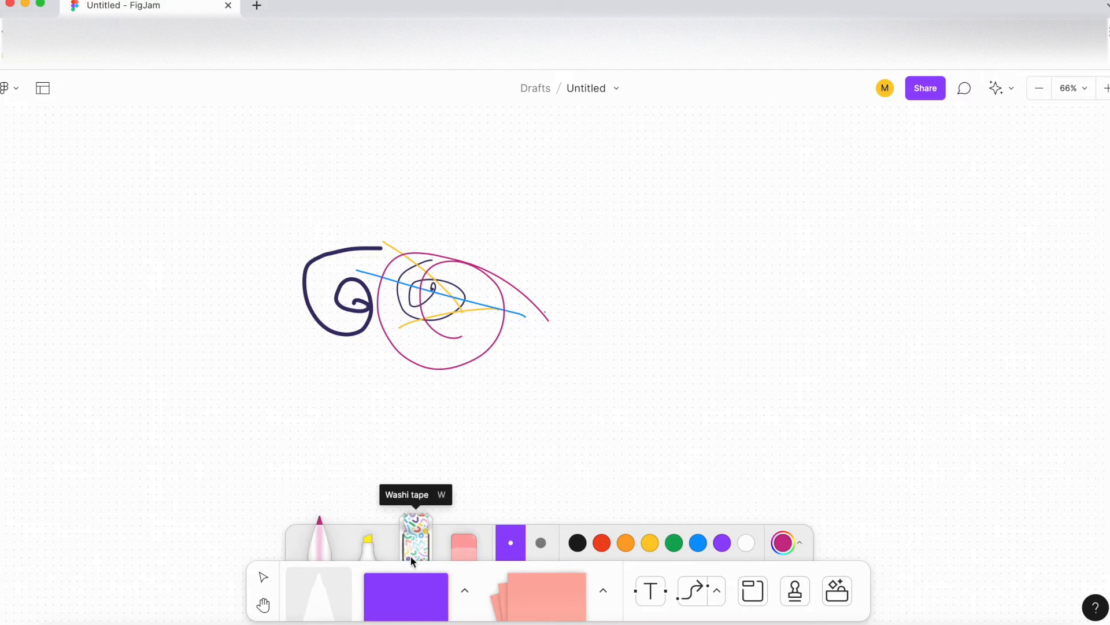
left_click(369, 550)
left_click_drag(284, 177, 686, 160)
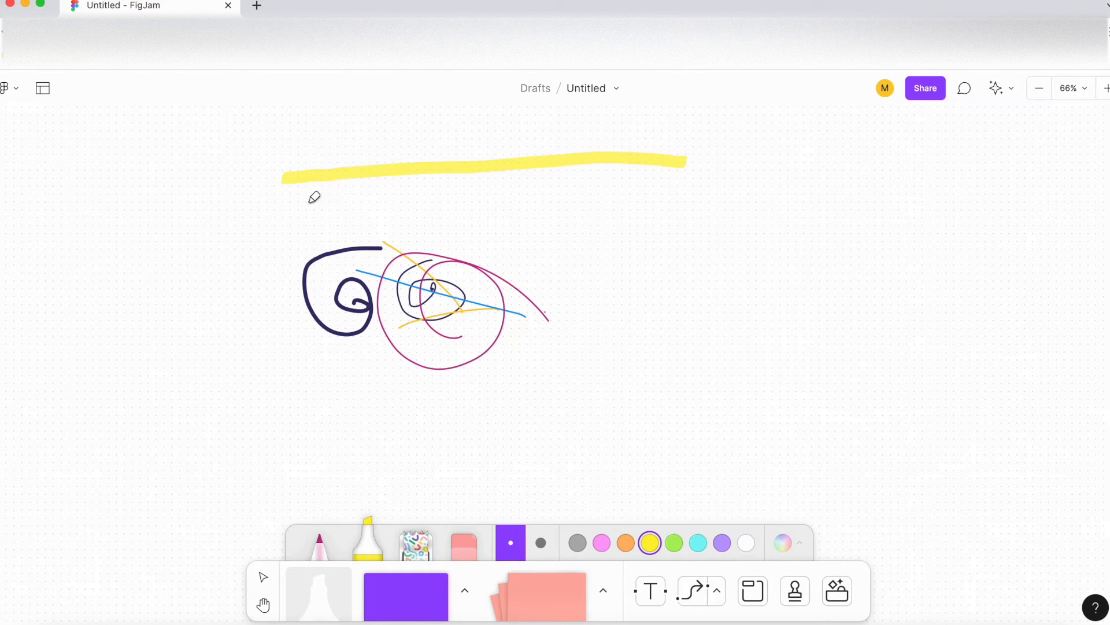
left_click_drag(314, 198, 649, 199)
scroll(436, 234, "down", 5)
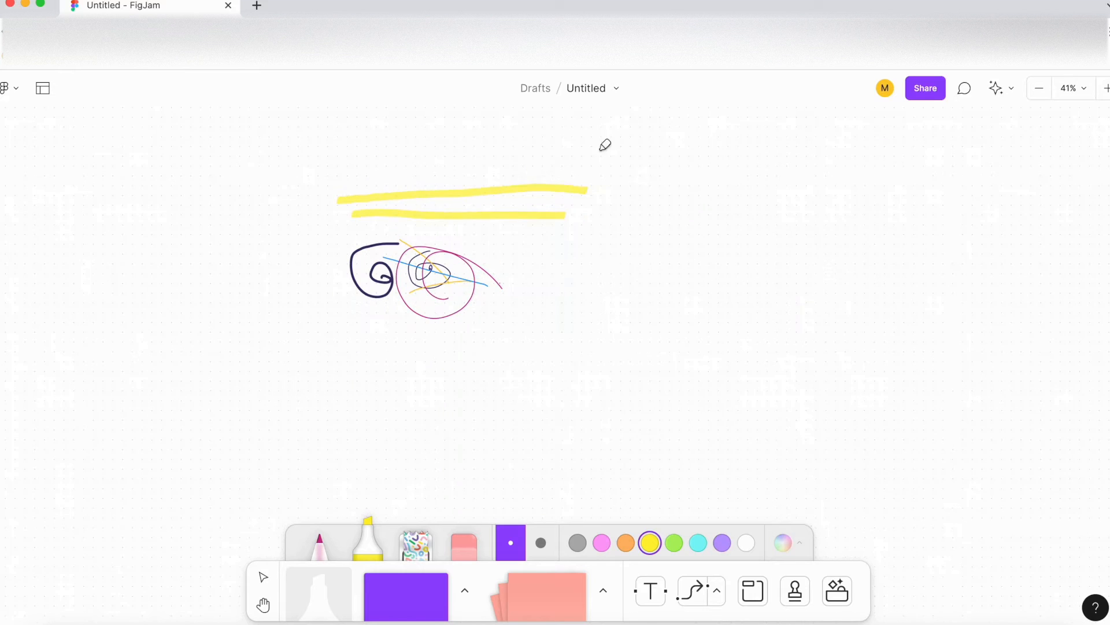
mouse_move(746, 151)
left_mouse_down()
mouse_move(936, 336)
mouse_move(916, 183)
mouse_move(892, 164)
mouse_move(722, 144)
left_mouse_up()
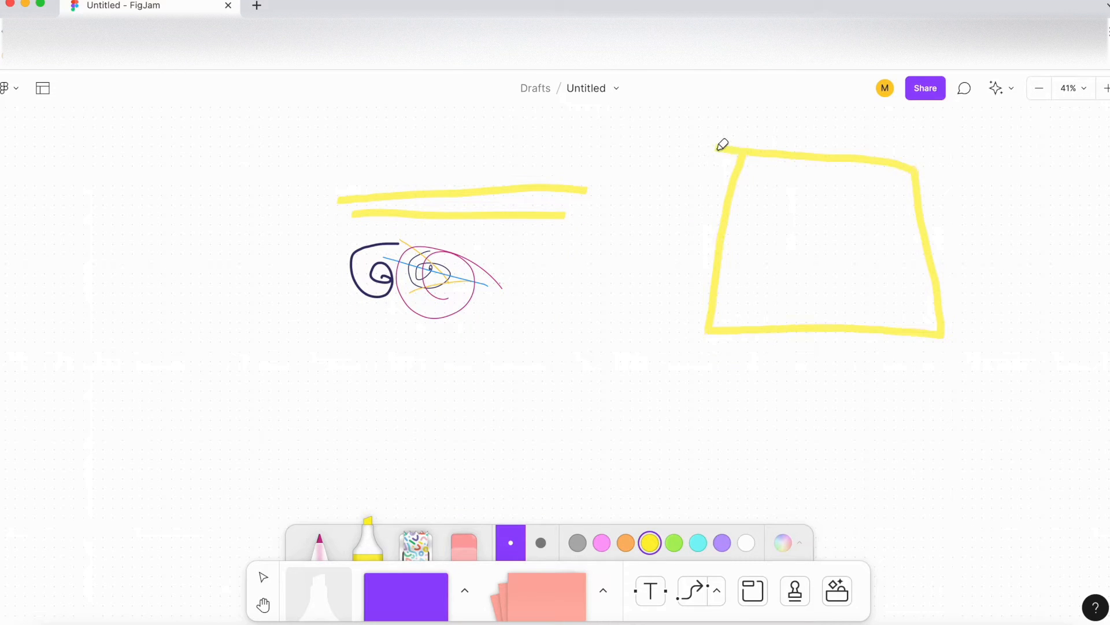
Place four strips of confetti-patterned washi tape around the drawings: two sloping above, a short one on the right and a long one below
scroll(615, 241, "down", 4)
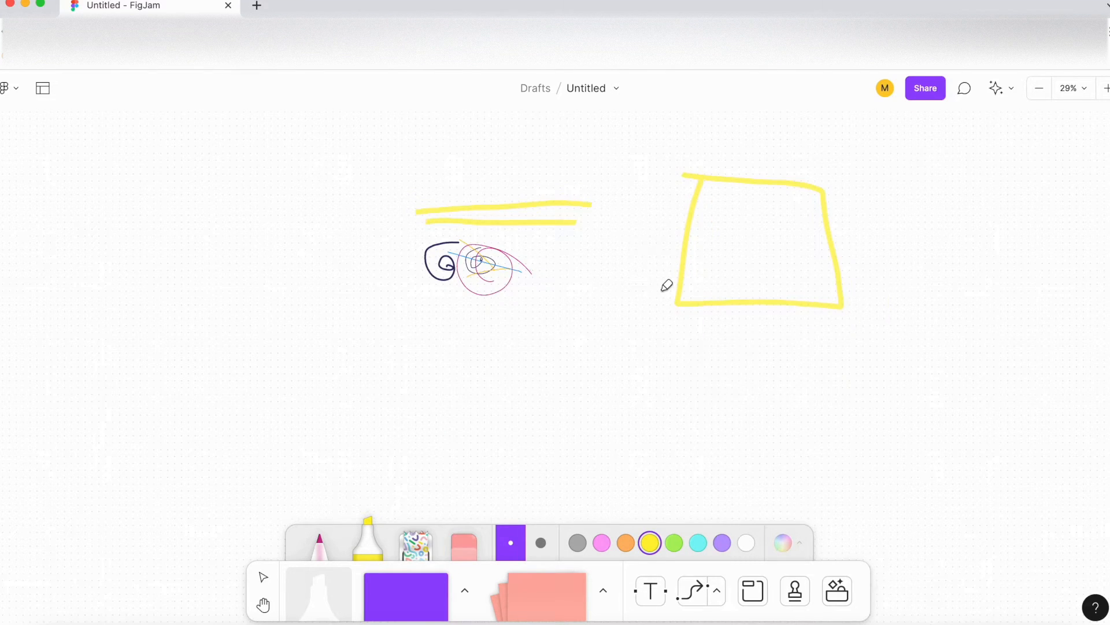
left_click(415, 547)
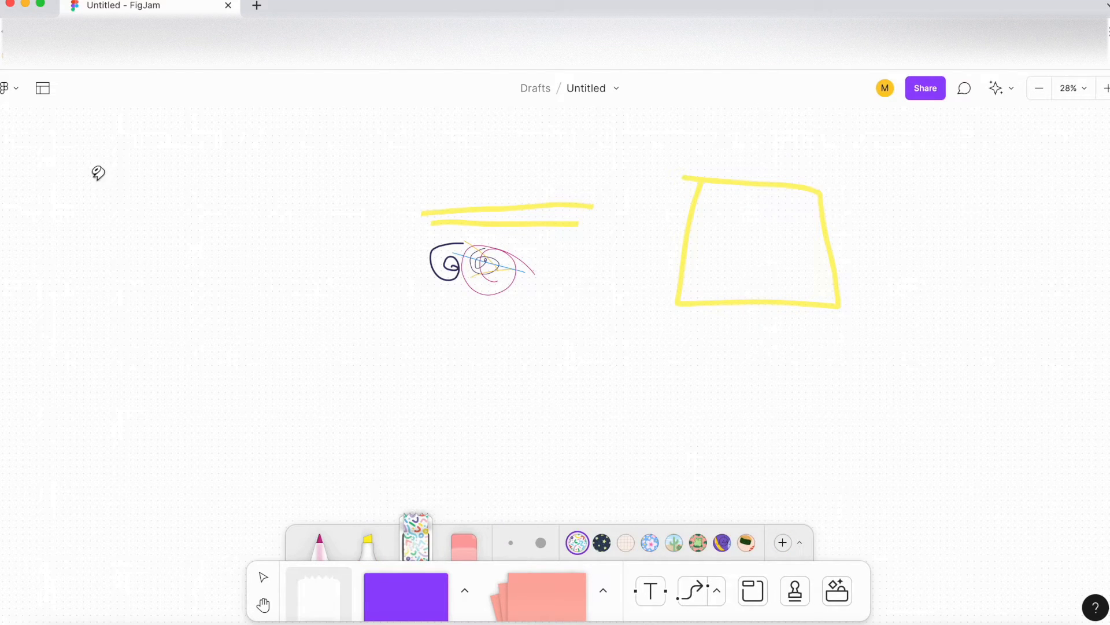
mouse_move(82, 206)
left_mouse_down()
mouse_move(535, 110)
mouse_move(701, 113)
mouse_move(693, 177)
mouse_move(962, 277)
left_mouse_up()
scroll(309, 208, "down", 1)
left_click_drag(955, 334, 931, 466)
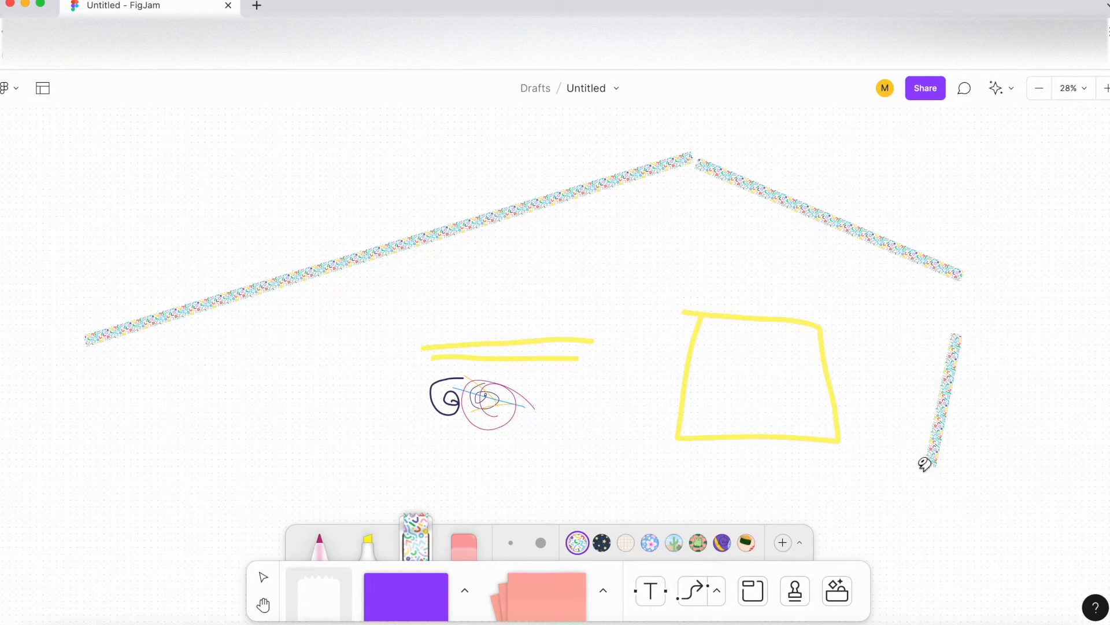
scroll(396, 345, "down", 1)
mouse_move(117, 393)
left_mouse_down()
mouse_move(655, 463)
mouse_move(912, 471)
left_mouse_up()
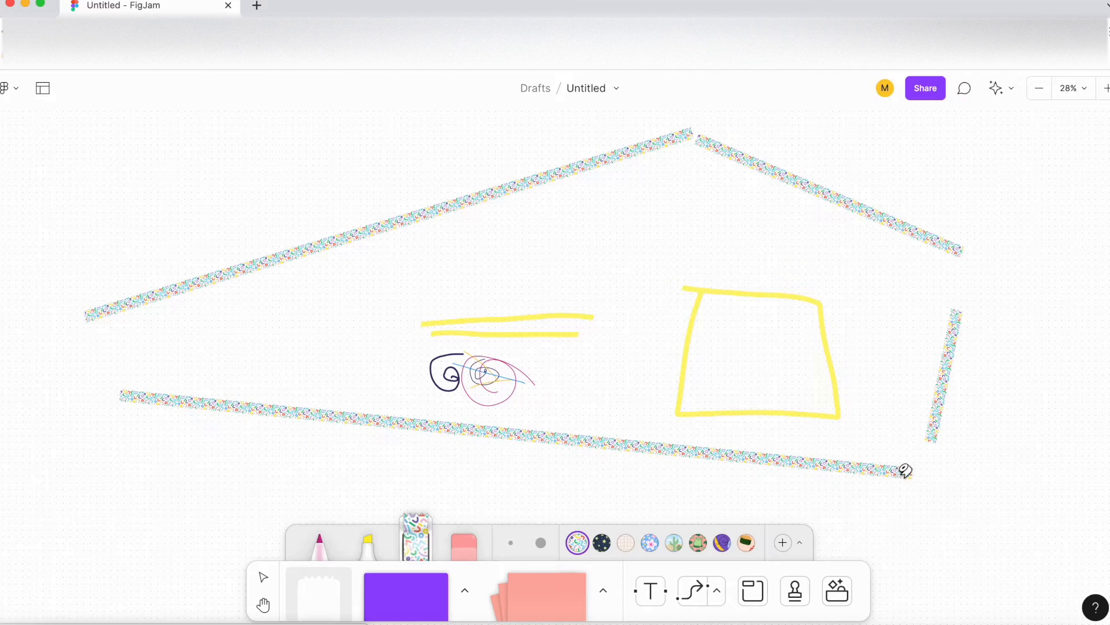
Erase the long washi tape strip below the drawings and the short strip on the right
scroll(503, 283, "down", 4)
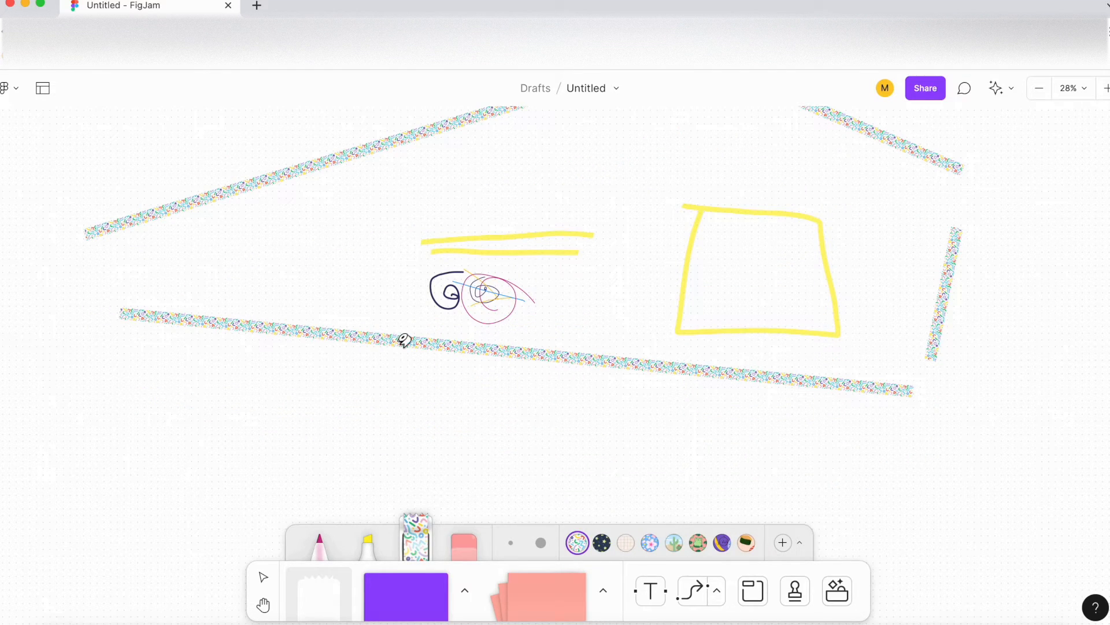
left_click(466, 546)
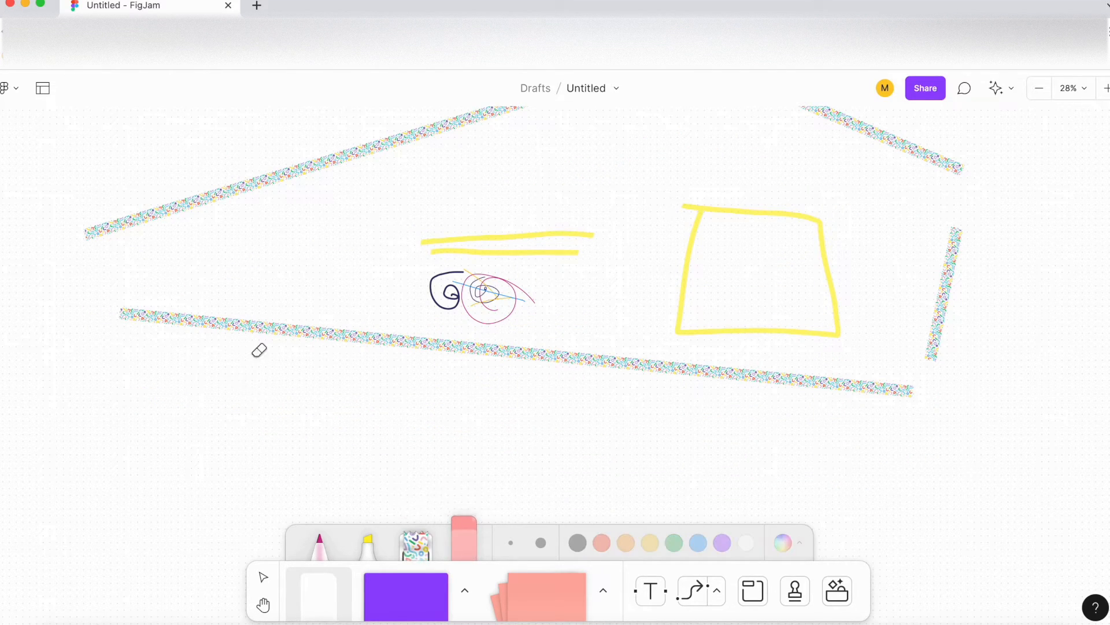
left_click(273, 324)
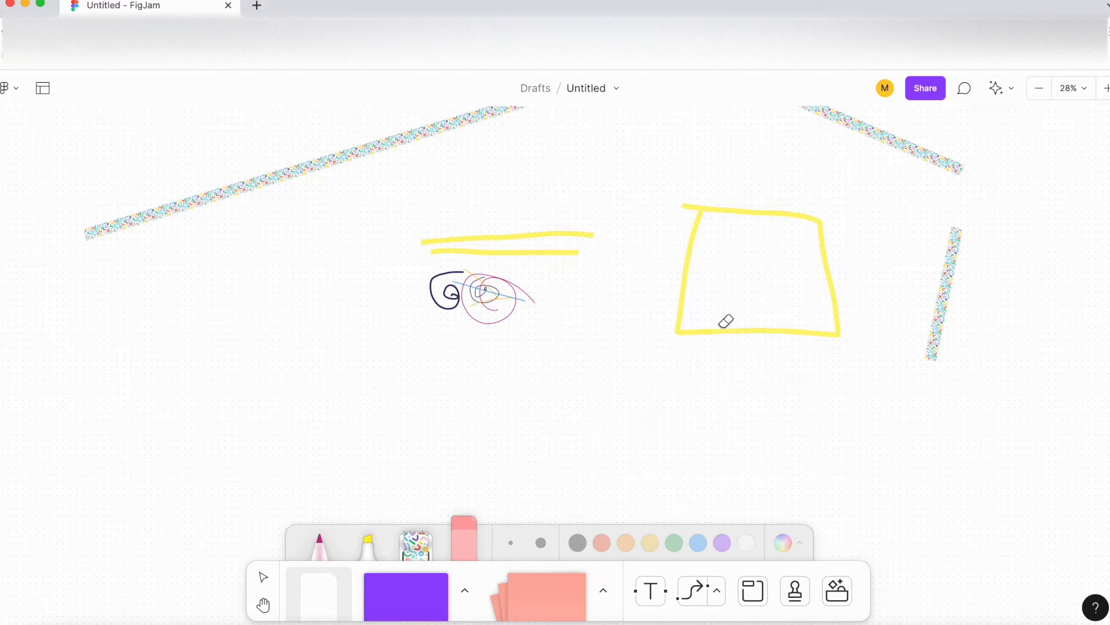
left_click(947, 307)
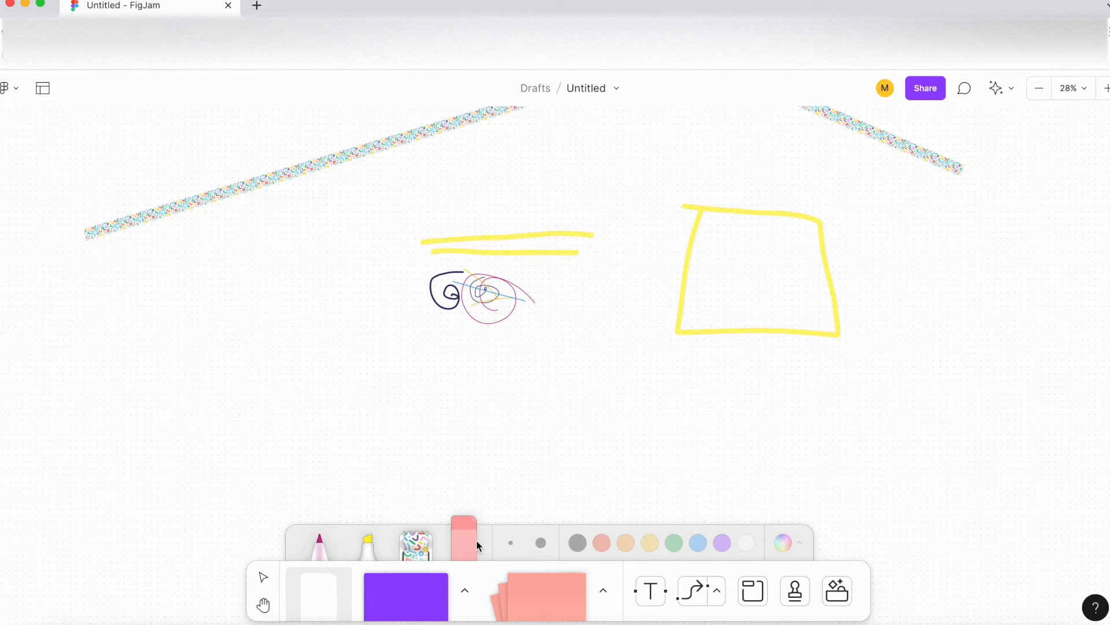
left_click(316, 589)
left_click(315, 573)
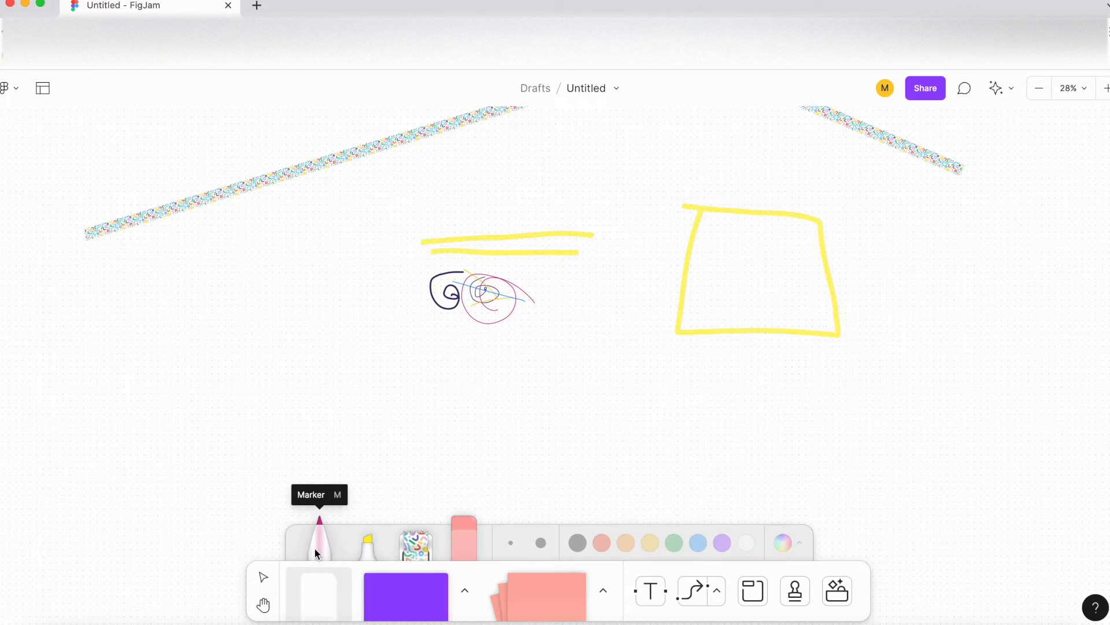
left_click(317, 552)
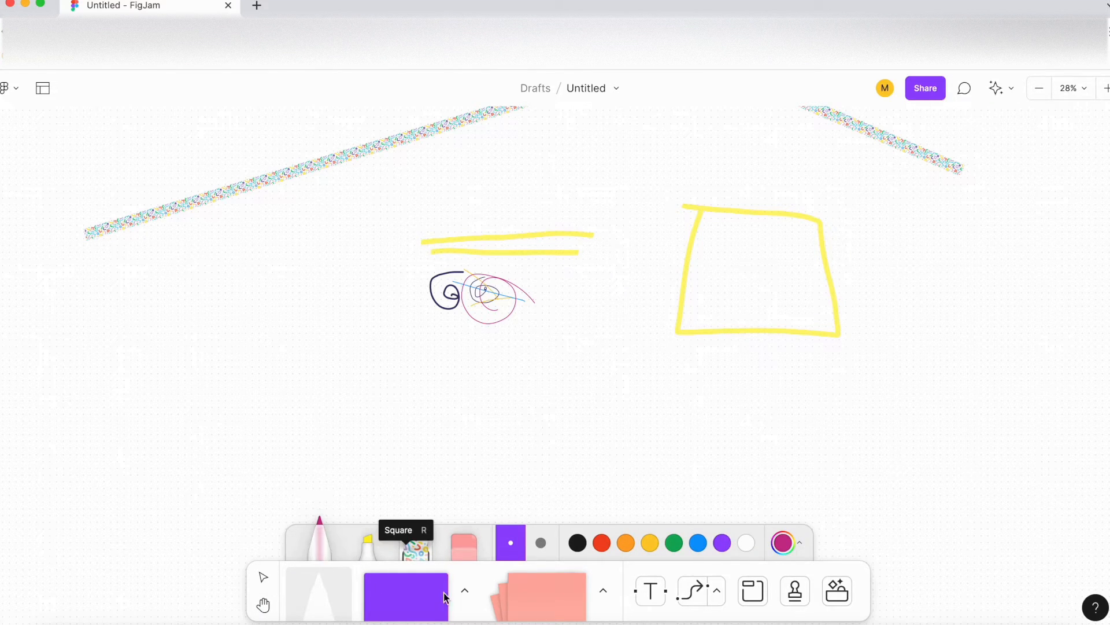
Place a purple square shape in the empty area below the drawings
left_click(408, 605)
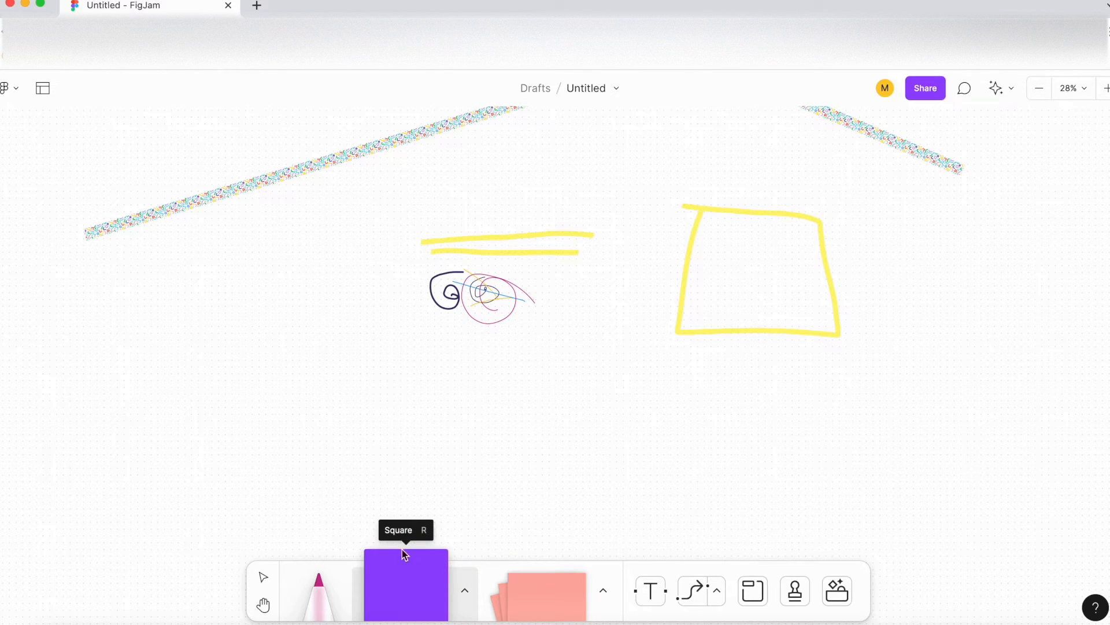
scroll(379, 435, "down", 5)
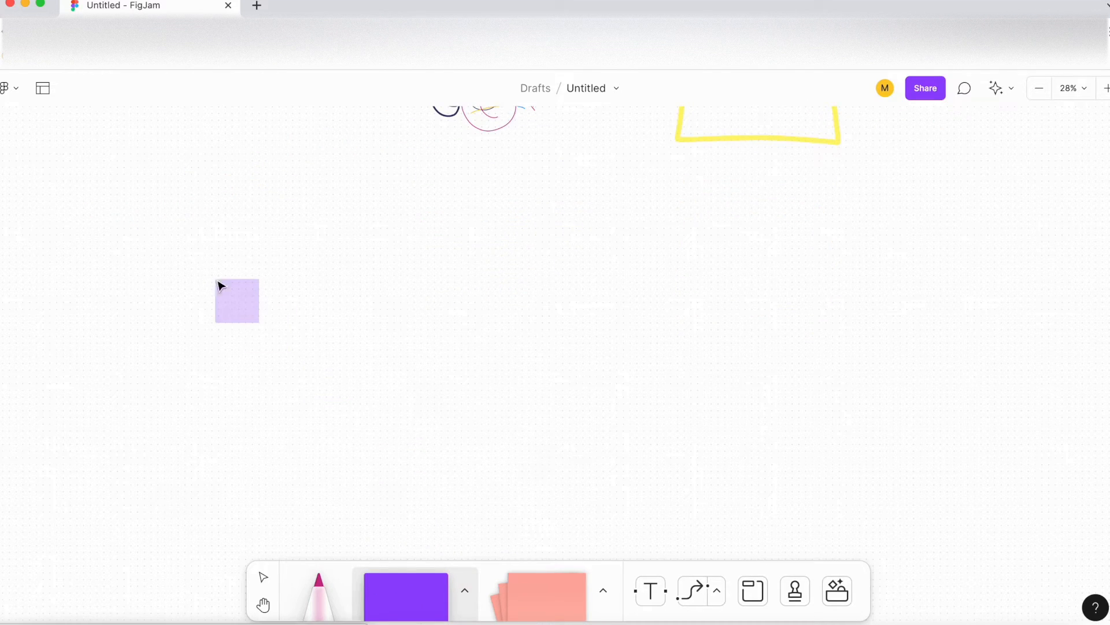
left_click(220, 286)
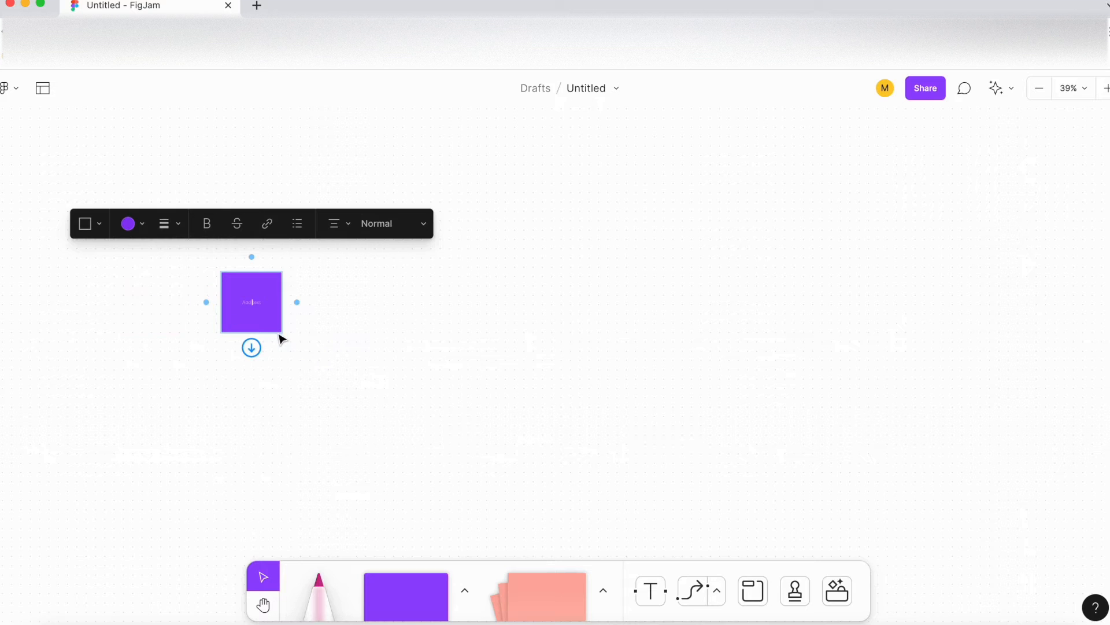
scroll(226, 315, "up", 3)
scroll(217, 300, "up", 2)
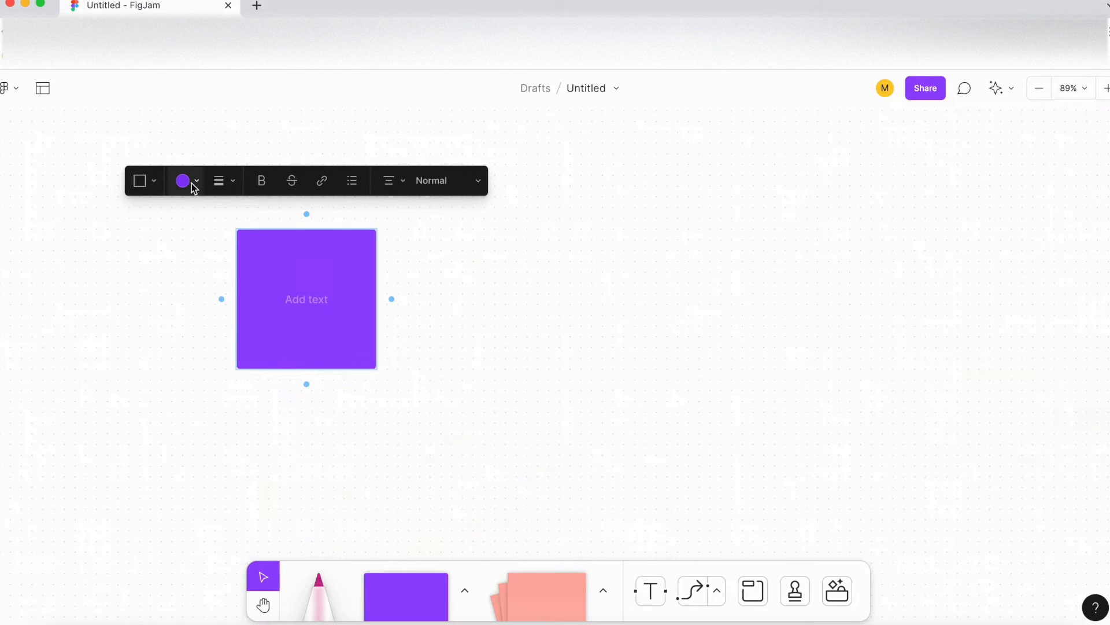
Try the circle, rounded rectangle and diamond forms on the purple shape
left_click(151, 187)
left_click(149, 185)
left_click(150, 185)
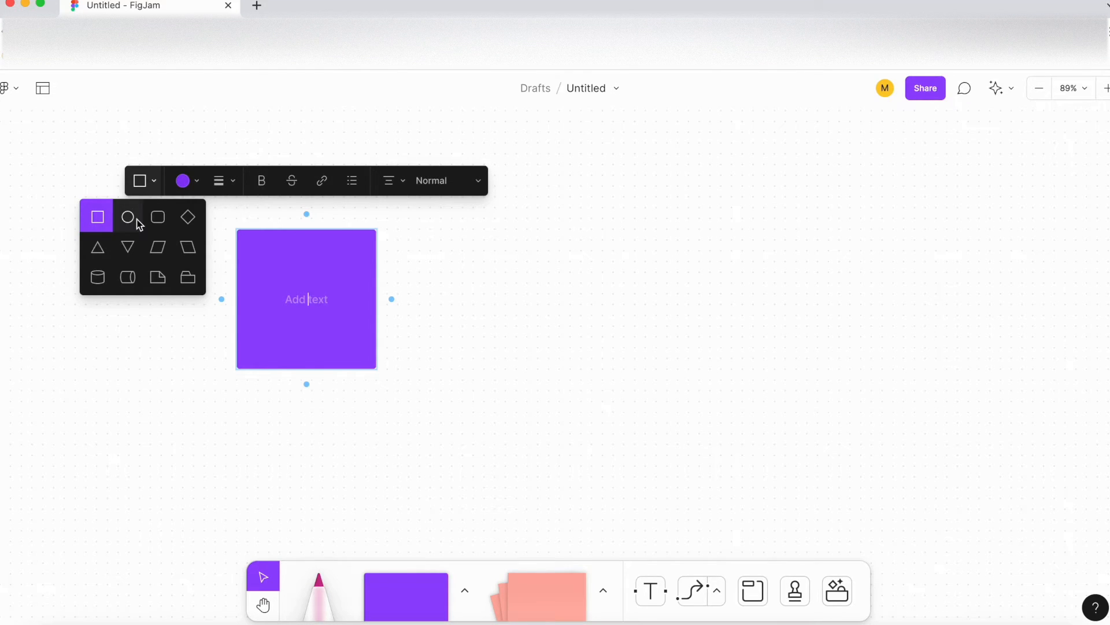
left_click(127, 225)
left_click(142, 185)
left_click(158, 218)
left_click(142, 183)
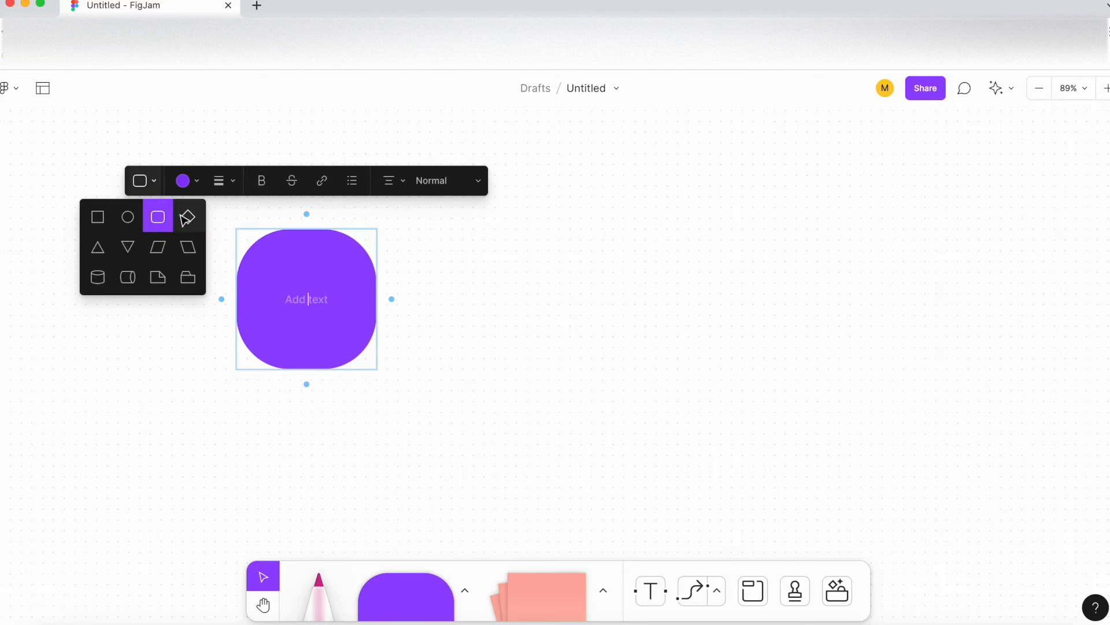
left_click(189, 216)
Change the shape to an upright cylinder and enter "Add some text" as its label
left_click(142, 182)
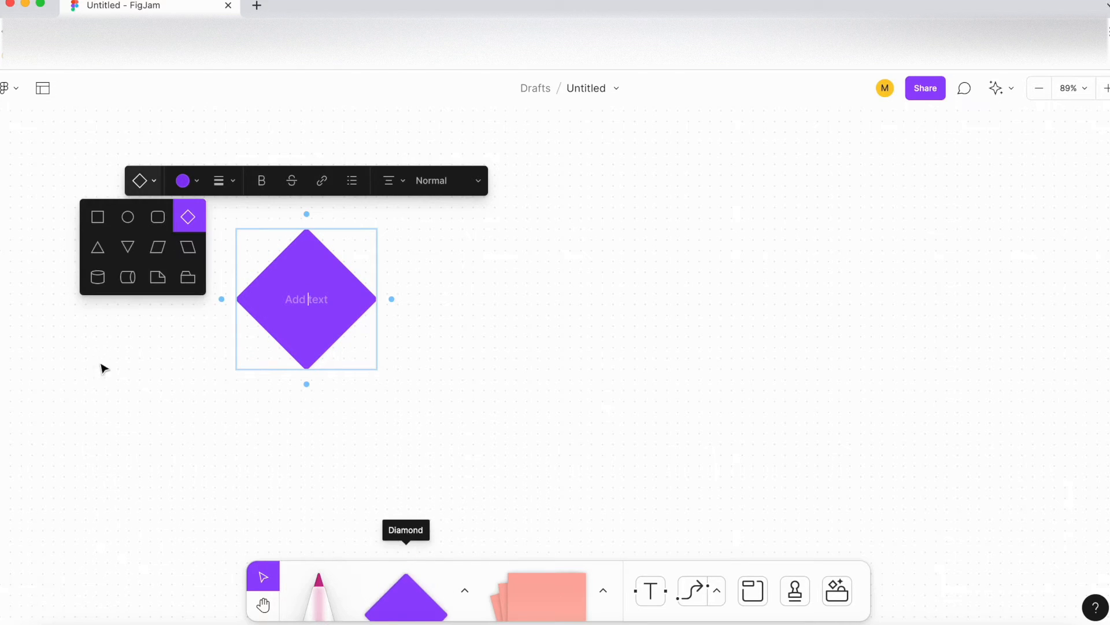
left_click(102, 278)
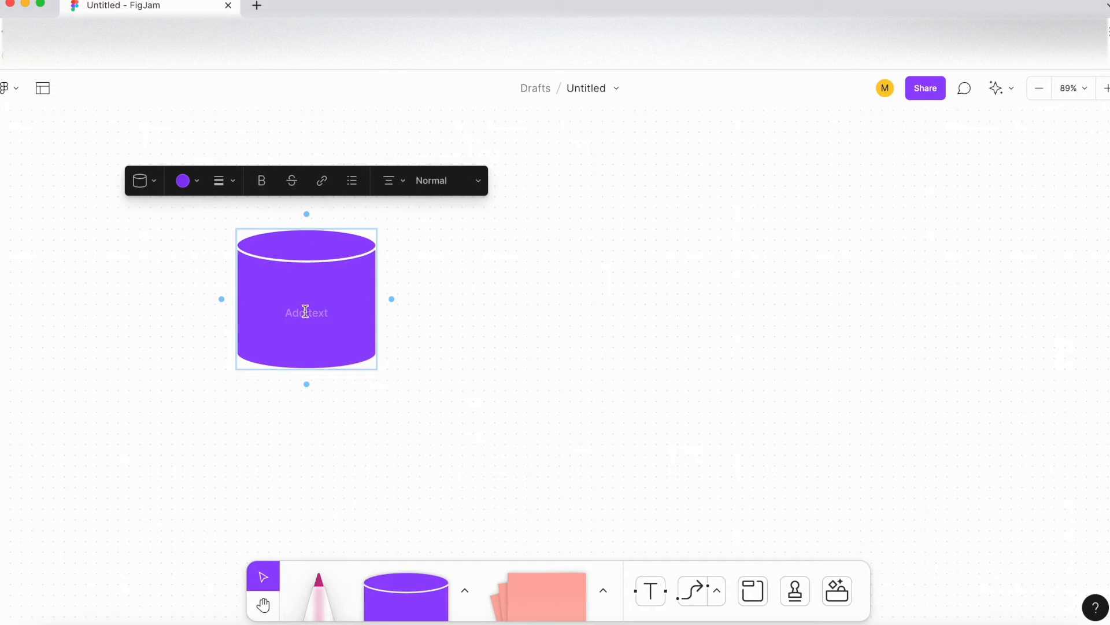
type("Add some tes")
type("t")
Try a light yellow fill on the cylinder and replace it with the custom light blue #A3B7FF
left_click(196, 181)
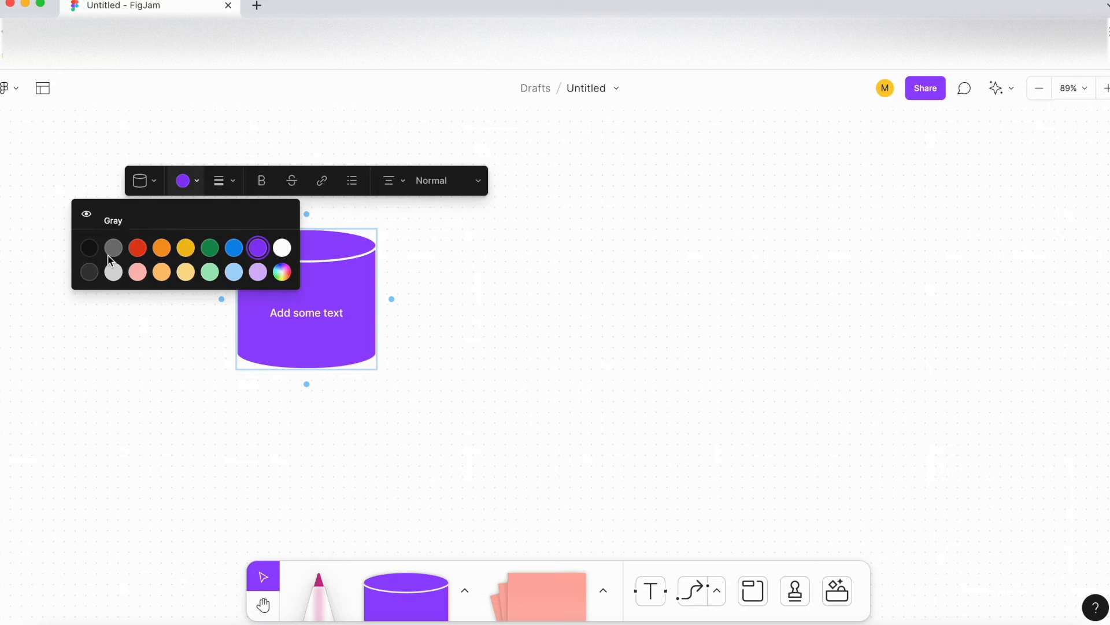
left_click(185, 272)
left_click(185, 183)
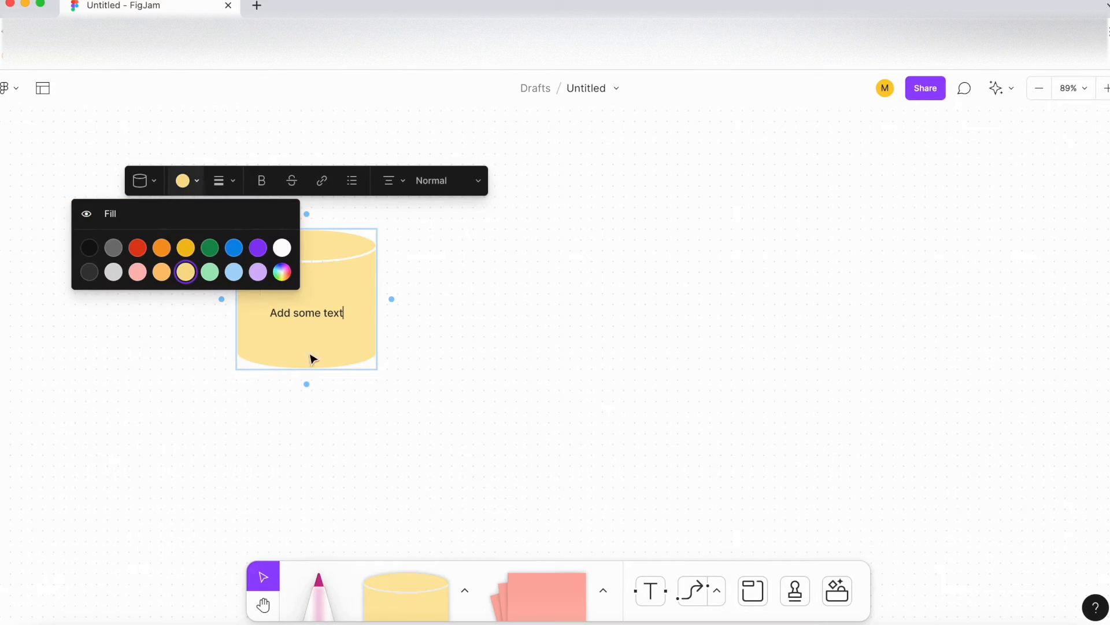
left_click(281, 275)
left_click_drag(181, 251, 200, 251)
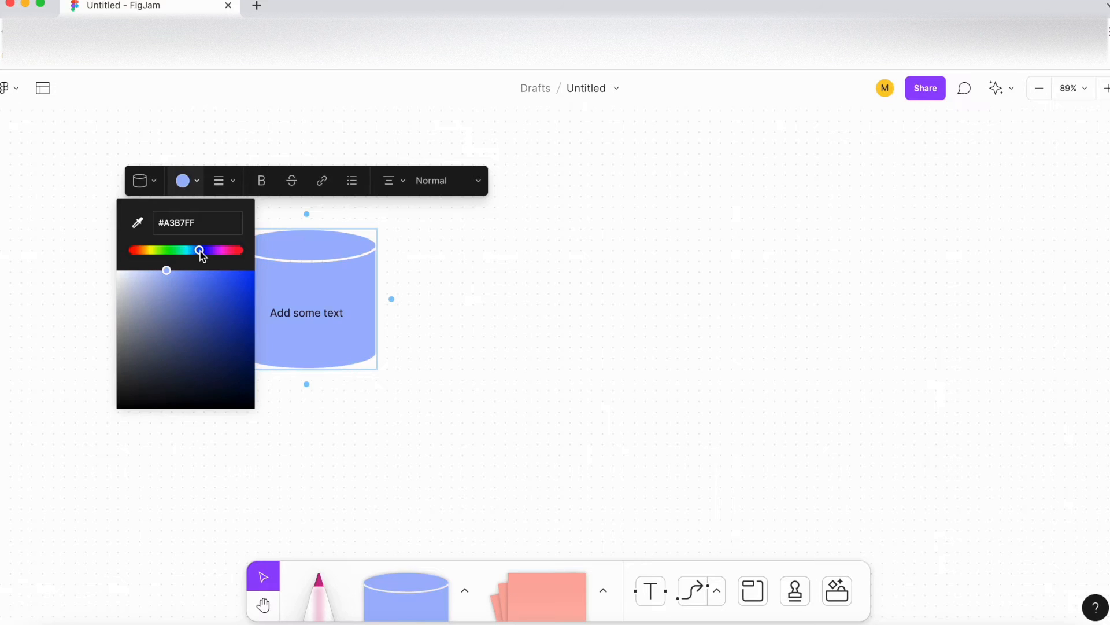
left_click(220, 182)
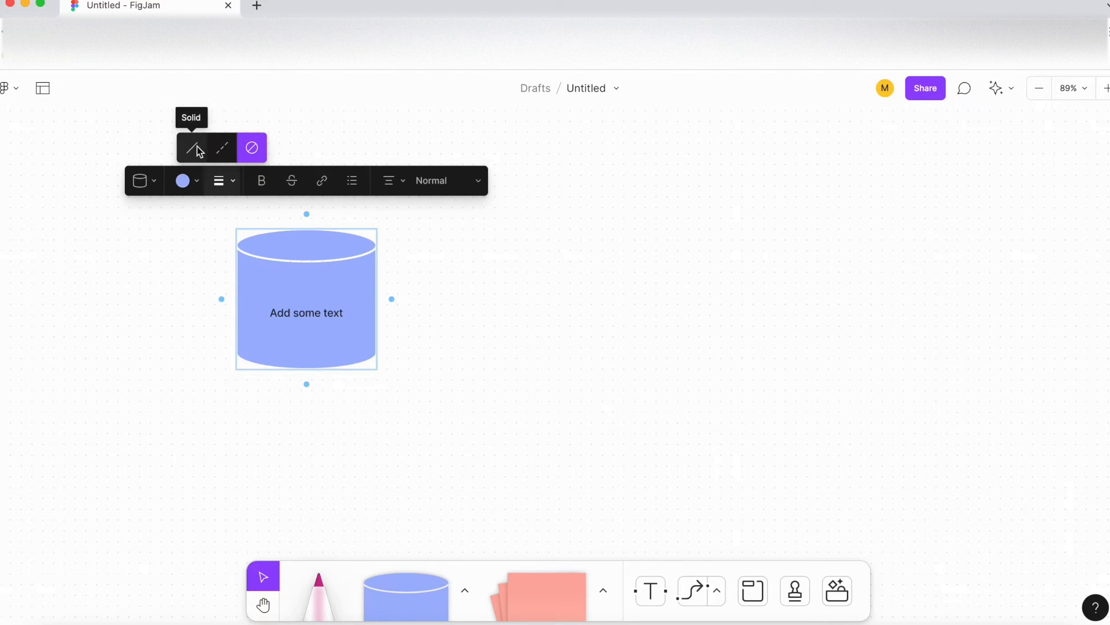
left_click(224, 183)
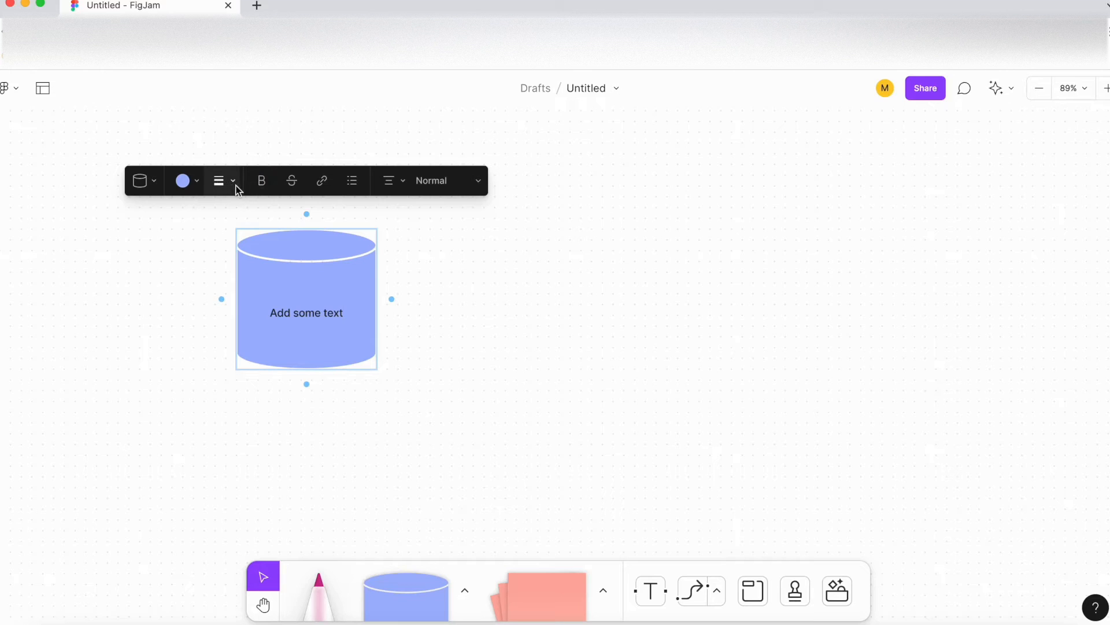
Add a connected matching cylinder to the right of the first one and label it "Add more text"
mouse_move(393, 305)
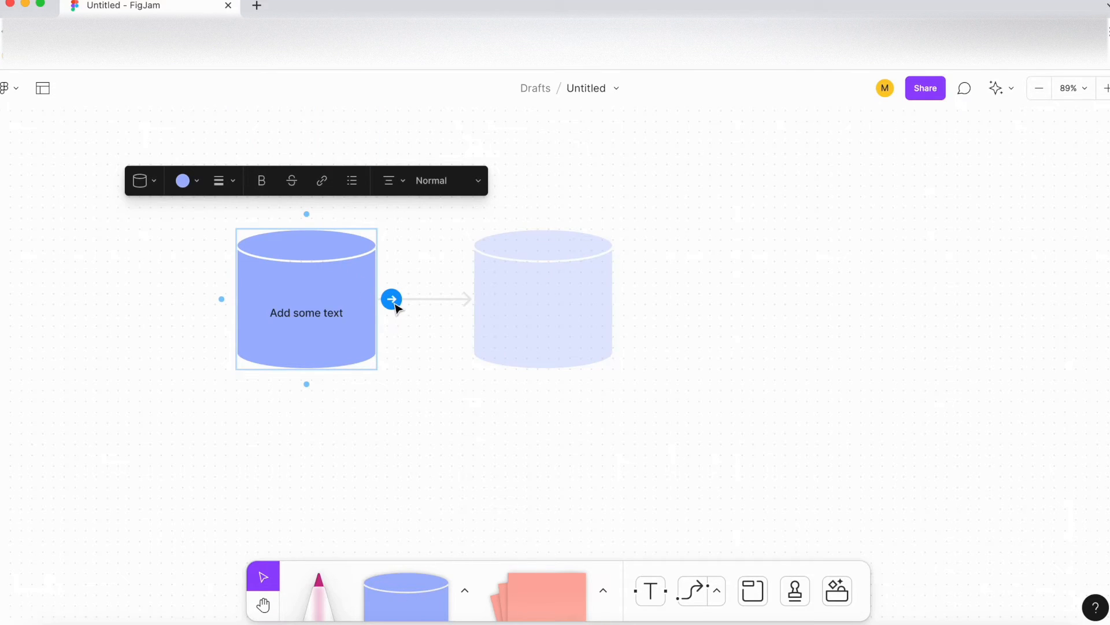
left_click(392, 299)
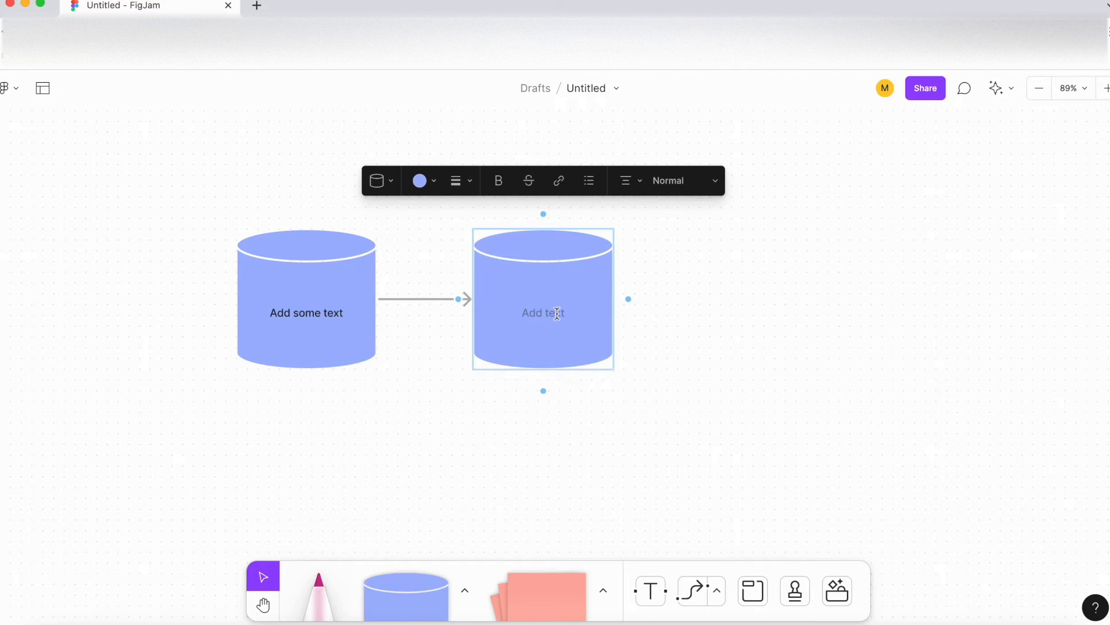
left_click(587, 410)
double_click(543, 314)
type("Add more text")
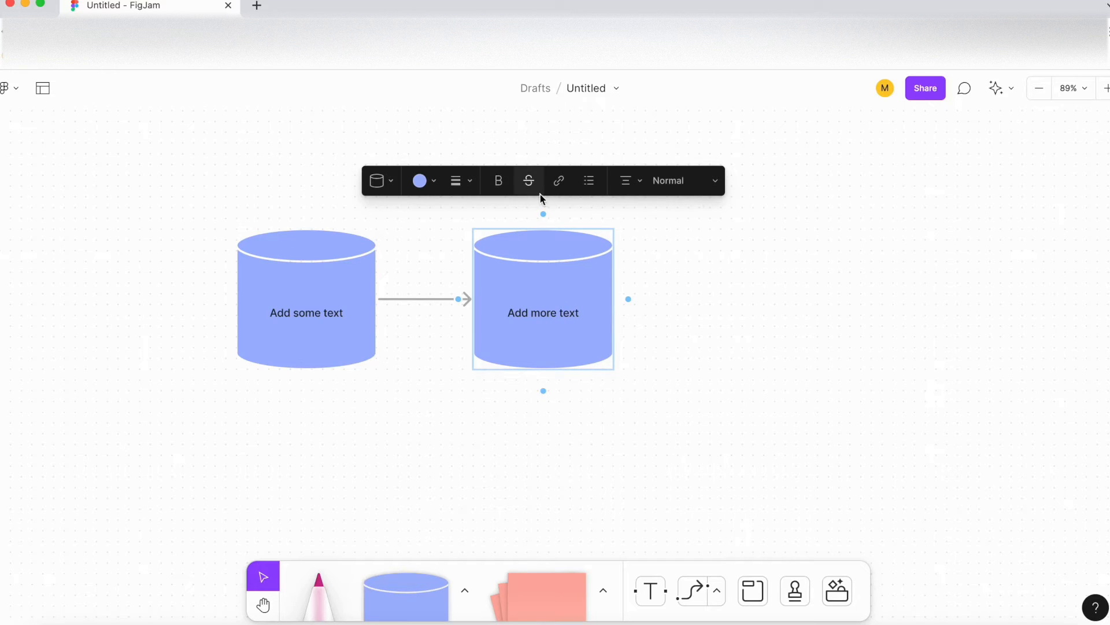
Try the dashed and solid borders on the second cylinder, and return it to no border
left_click(471, 183)
left_click(460, 151)
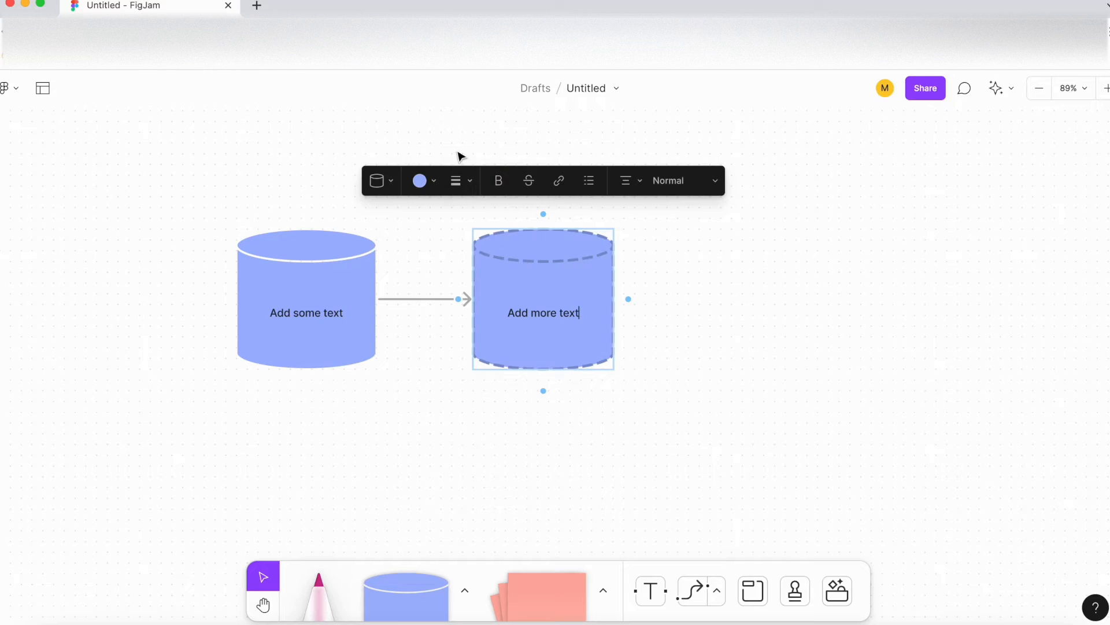
left_click(464, 184)
left_click(430, 150)
left_click(468, 184)
left_click(459, 149)
left_click(454, 184)
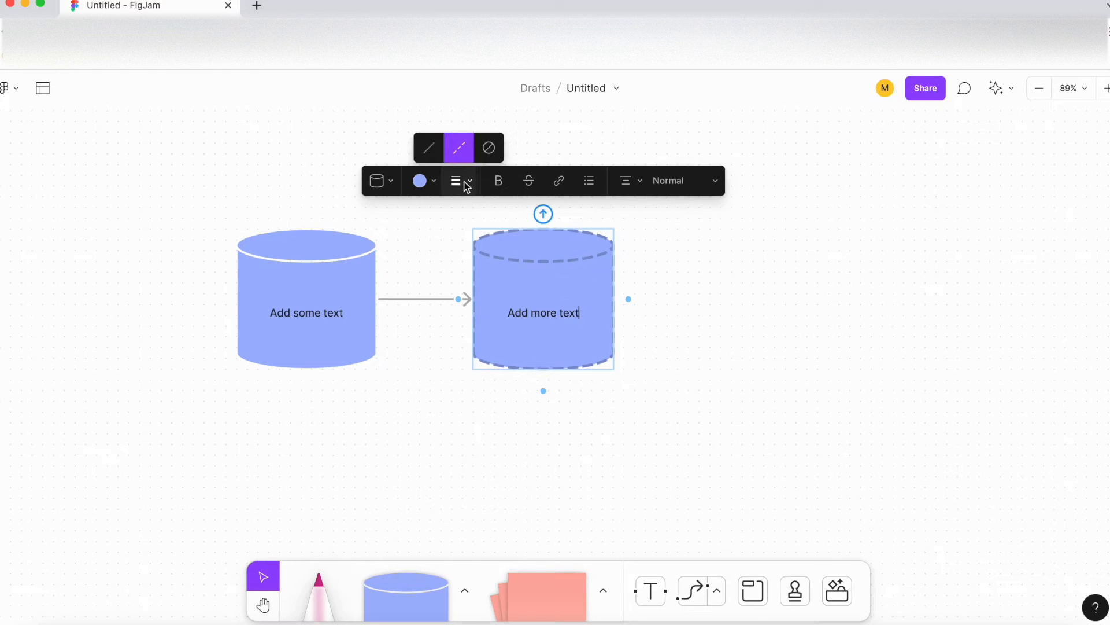
left_click(489, 149)
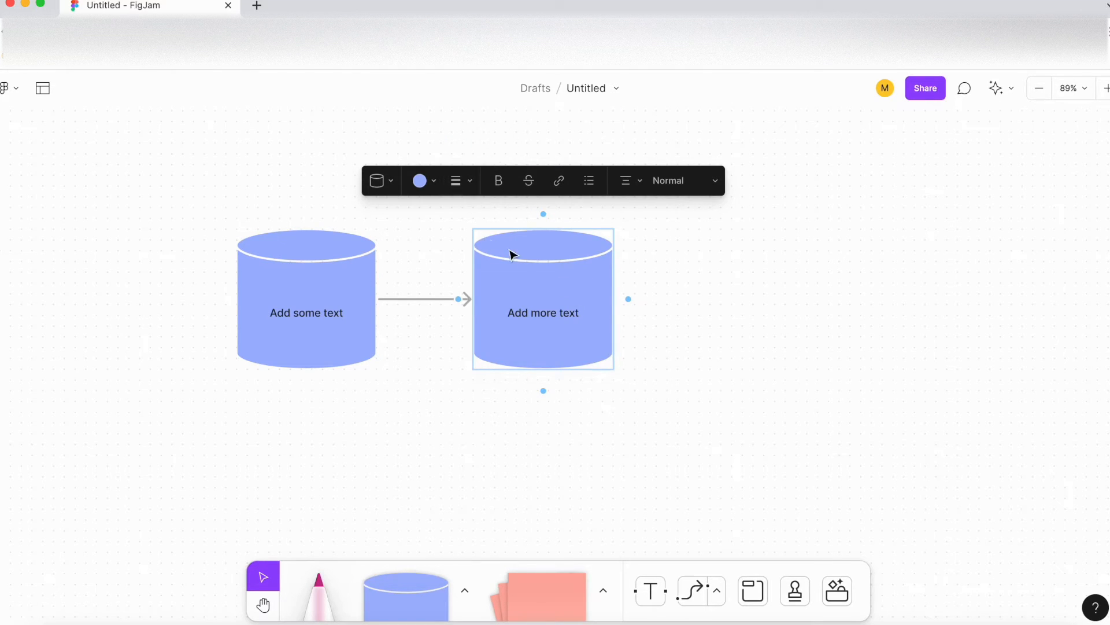
key("Escape")
key("Escape")
Try a line arrow as the start point of the connector between the cylinders and set it back to none
left_click(454, 300)
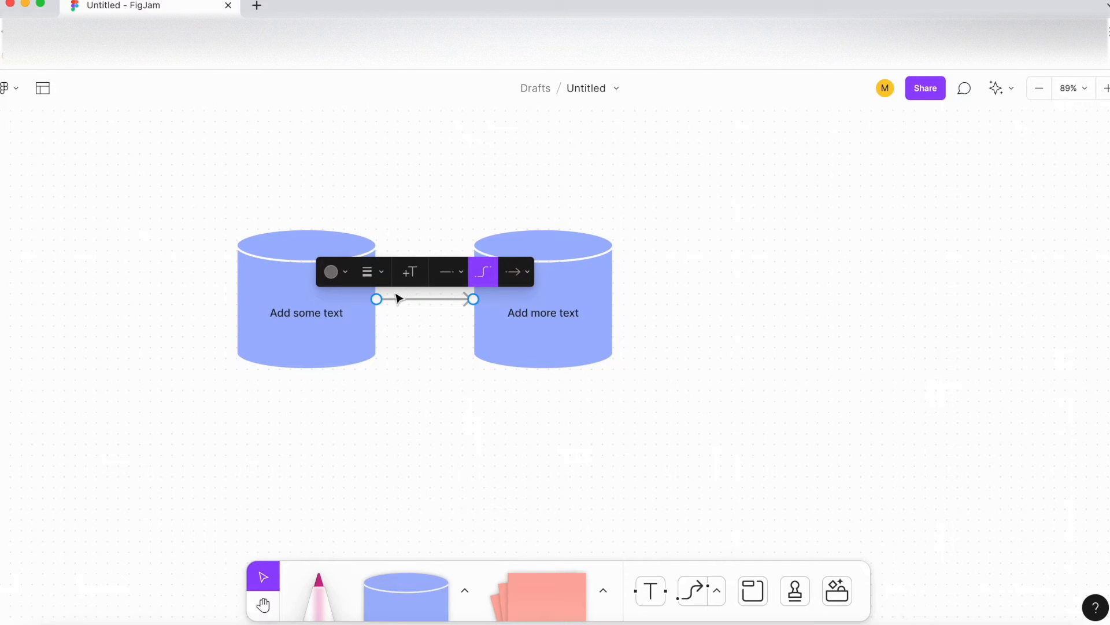
left_click(391, 340)
scroll(386, 319, "up", 5)
scroll(425, 315, "up", 2)
left_click(435, 283)
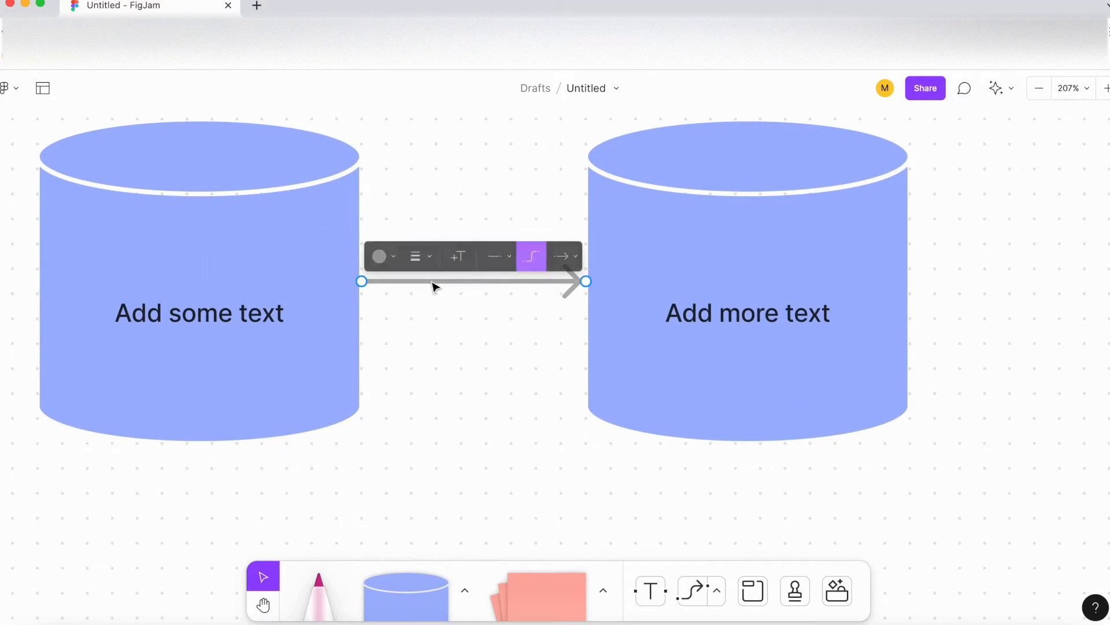
left_click(512, 262)
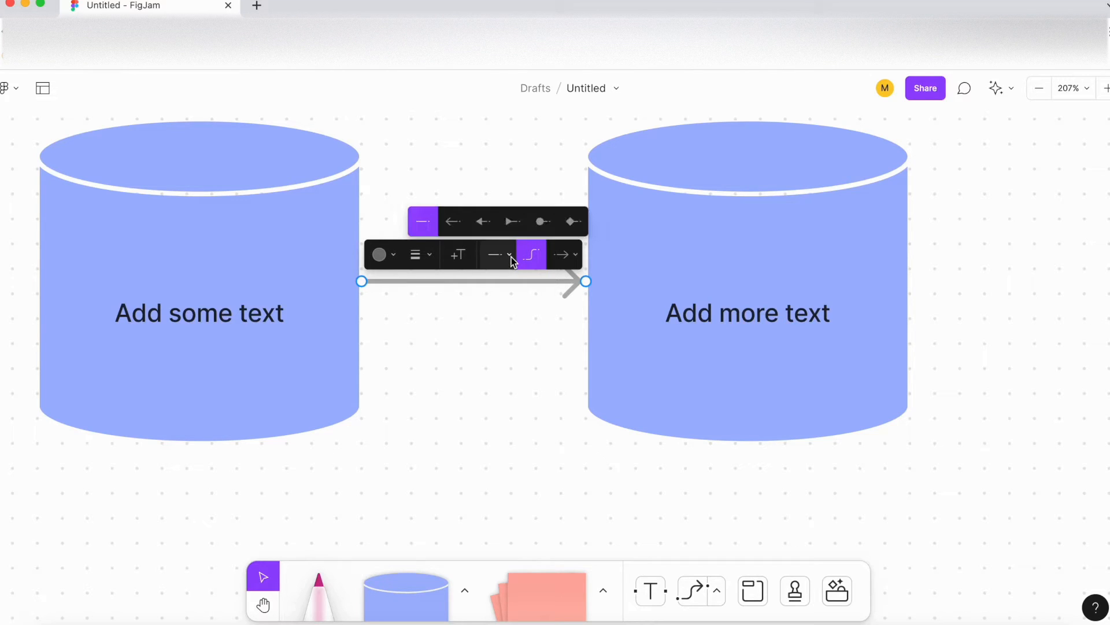
left_click(445, 228)
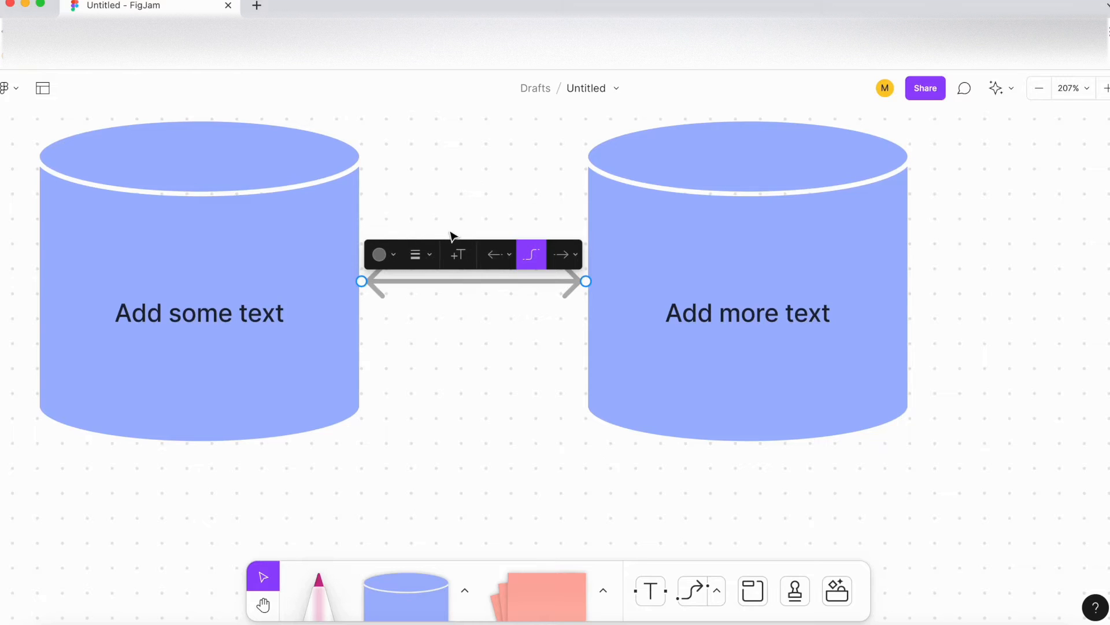
left_click(505, 260)
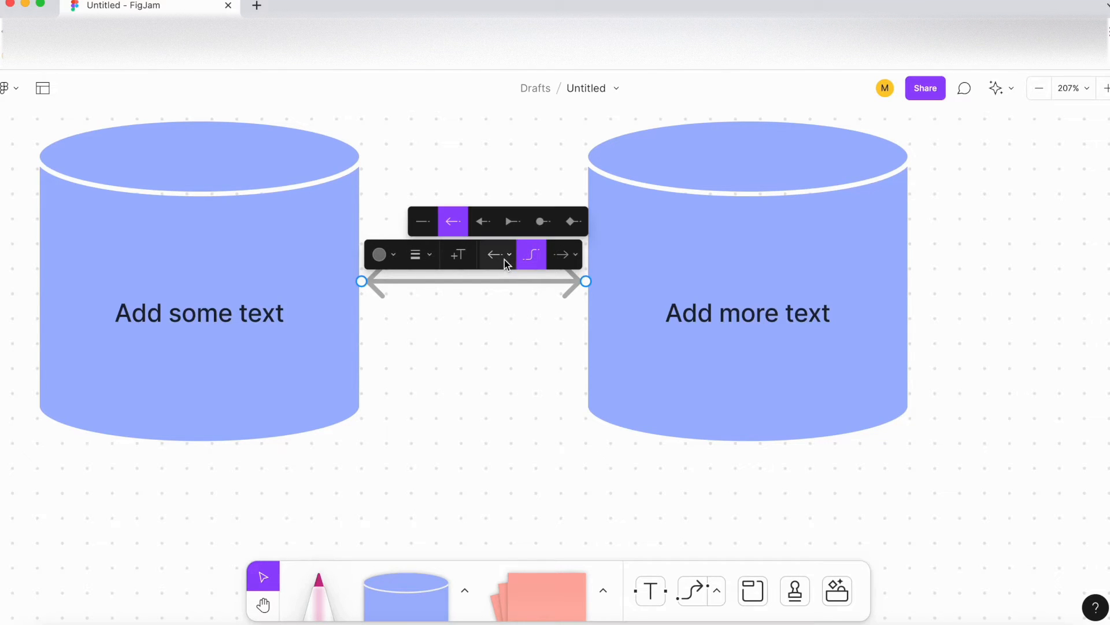
left_click(422, 223)
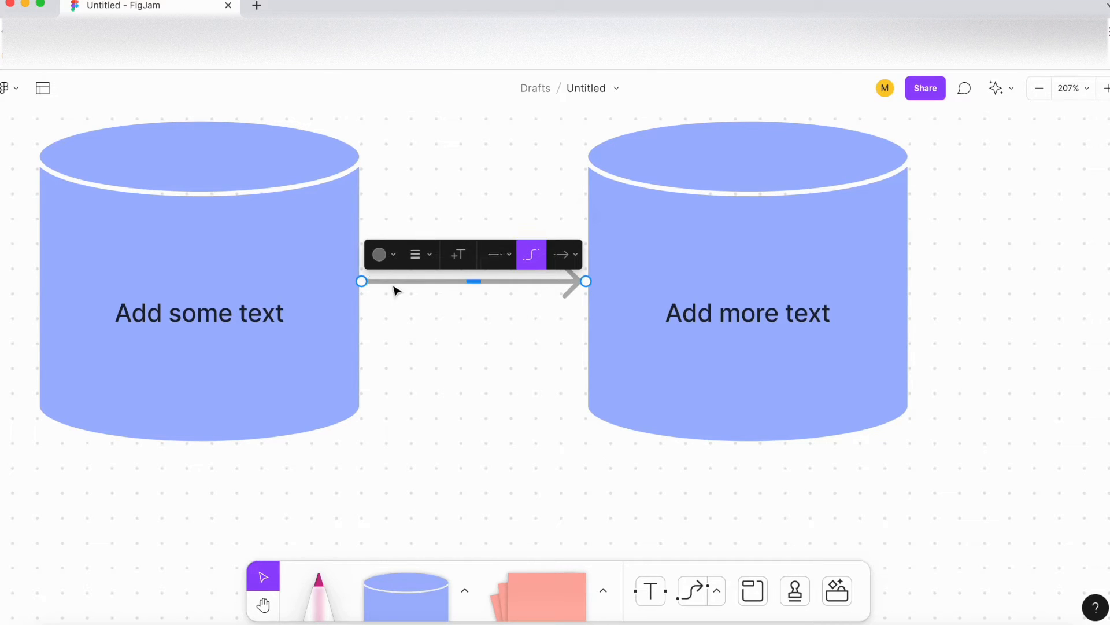
Try the triangle, circle and diamond start points on the connector and return it to no start point
left_click(493, 261)
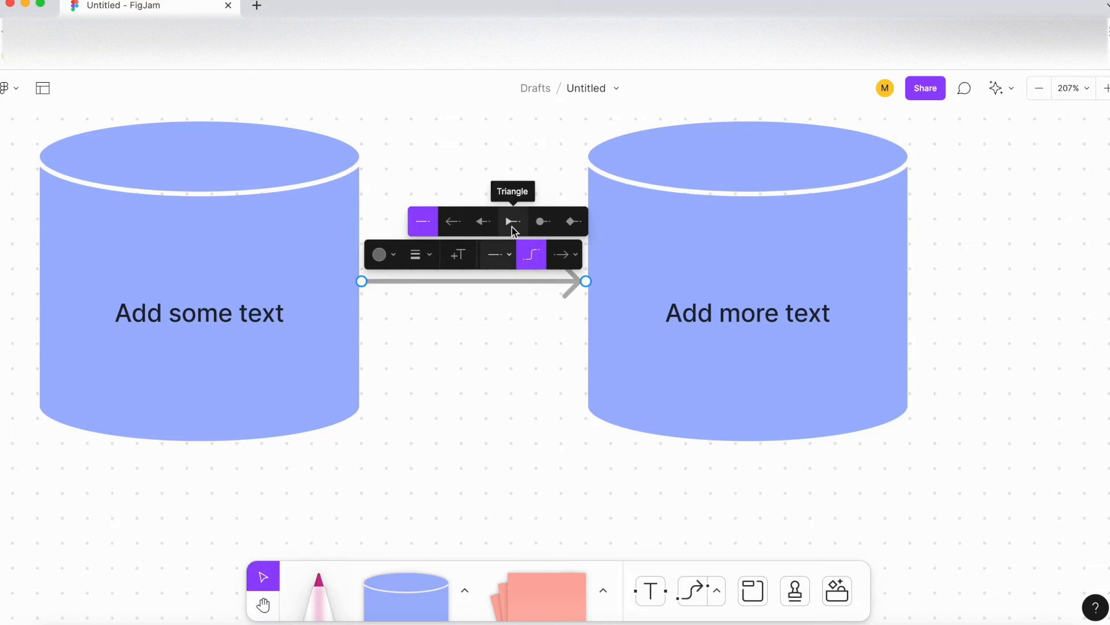
left_click(513, 224)
left_click(498, 255)
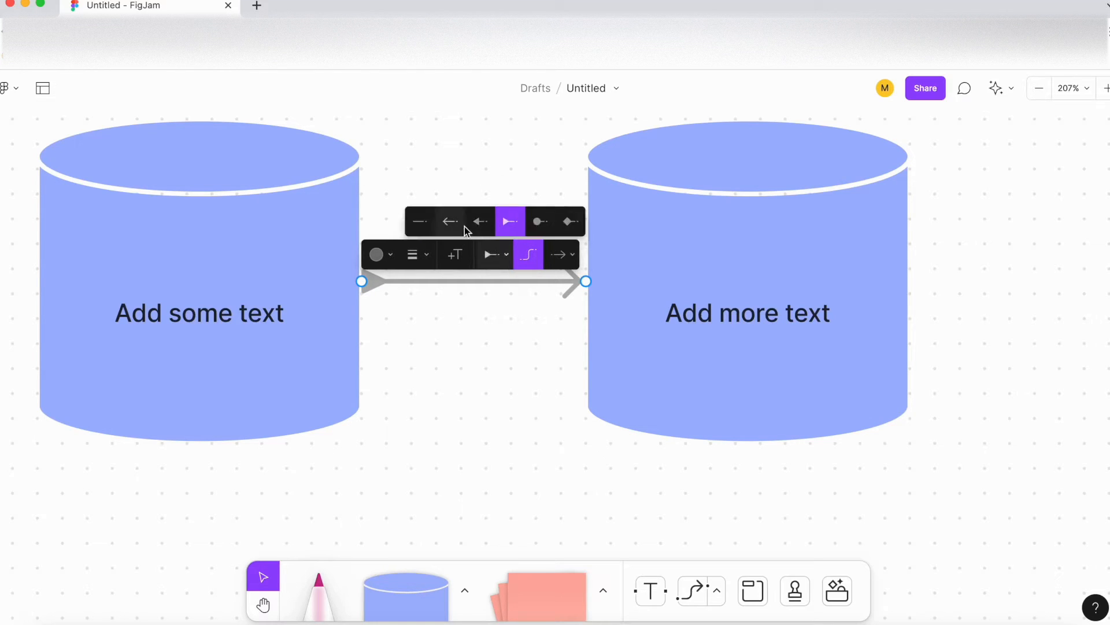
left_click(538, 227)
left_click(503, 259)
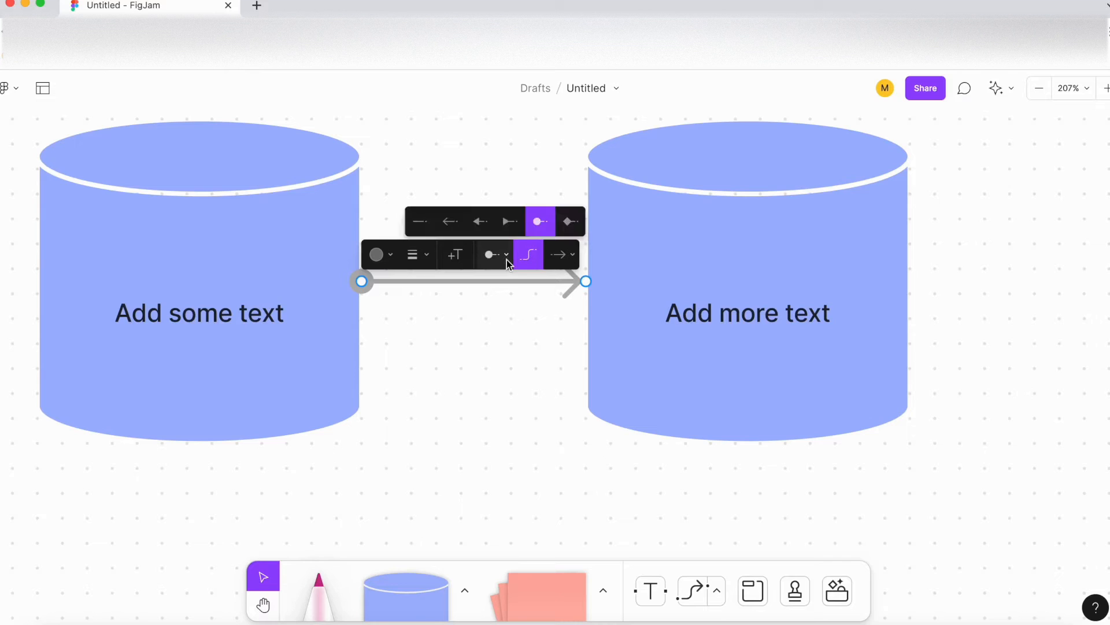
left_click(568, 224)
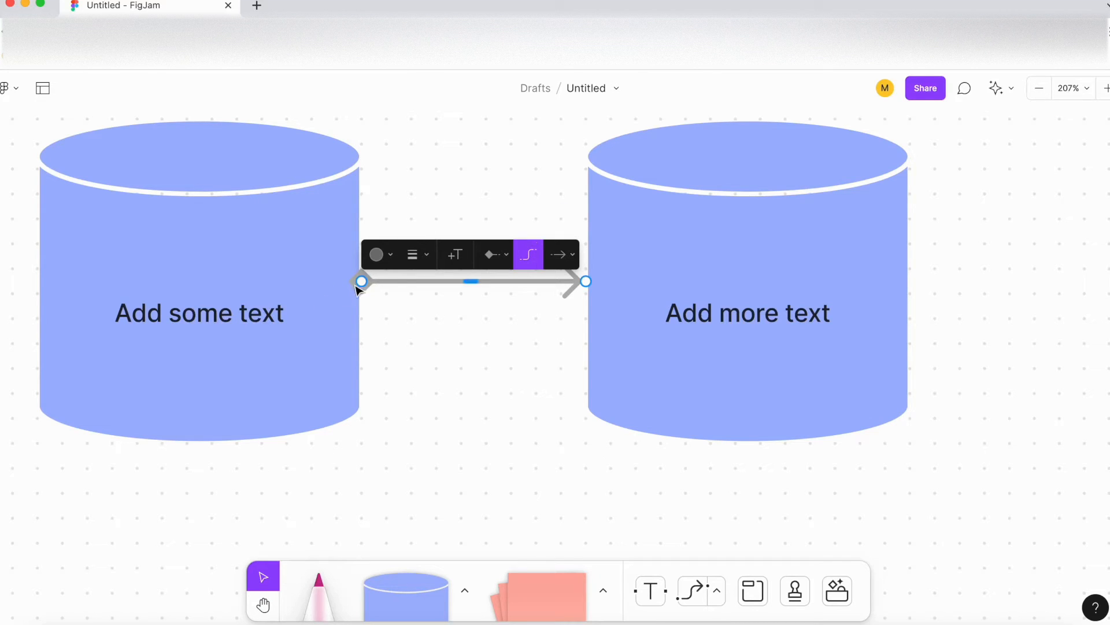
left_click(529, 256)
left_click(498, 258)
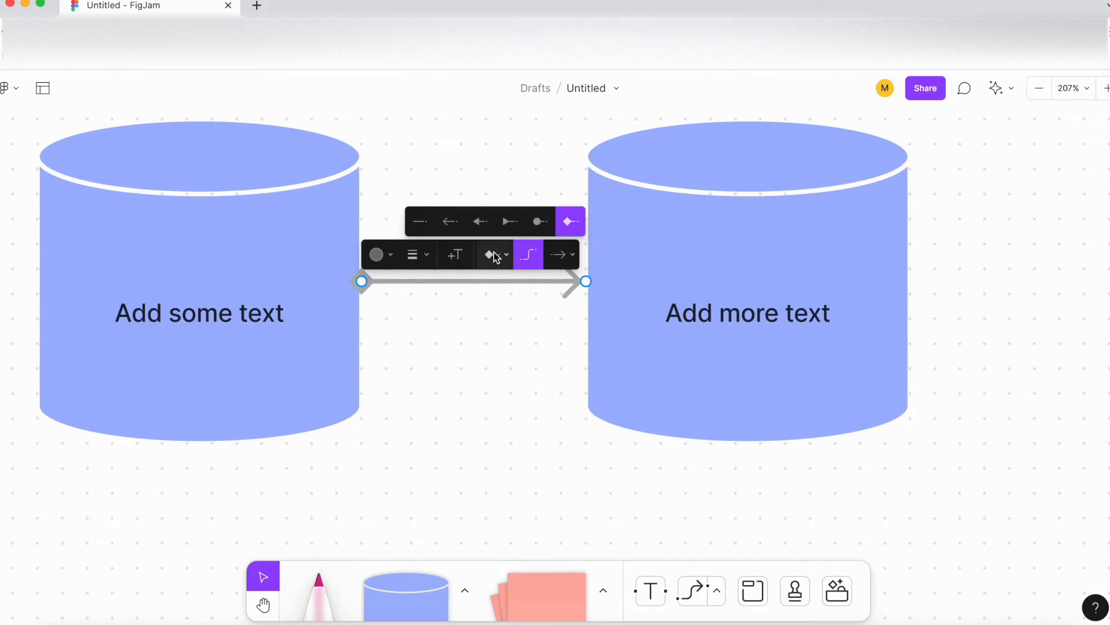
left_click(422, 228)
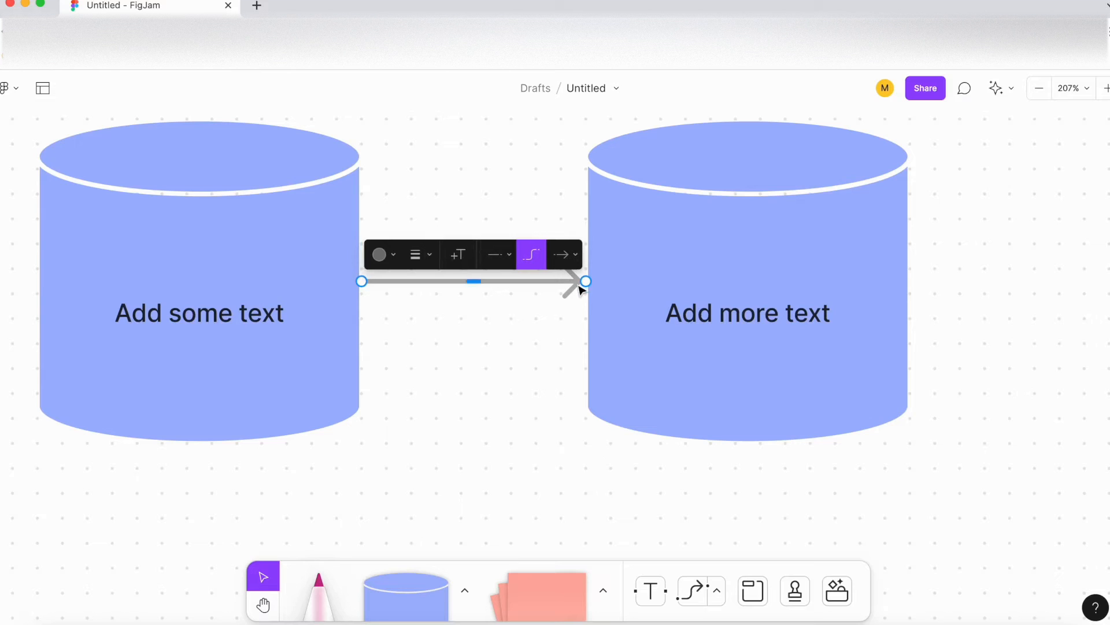
Switch the connector between the cylinders to a straight line
left_click(564, 260)
left_click(536, 267)
left_click(512, 263)
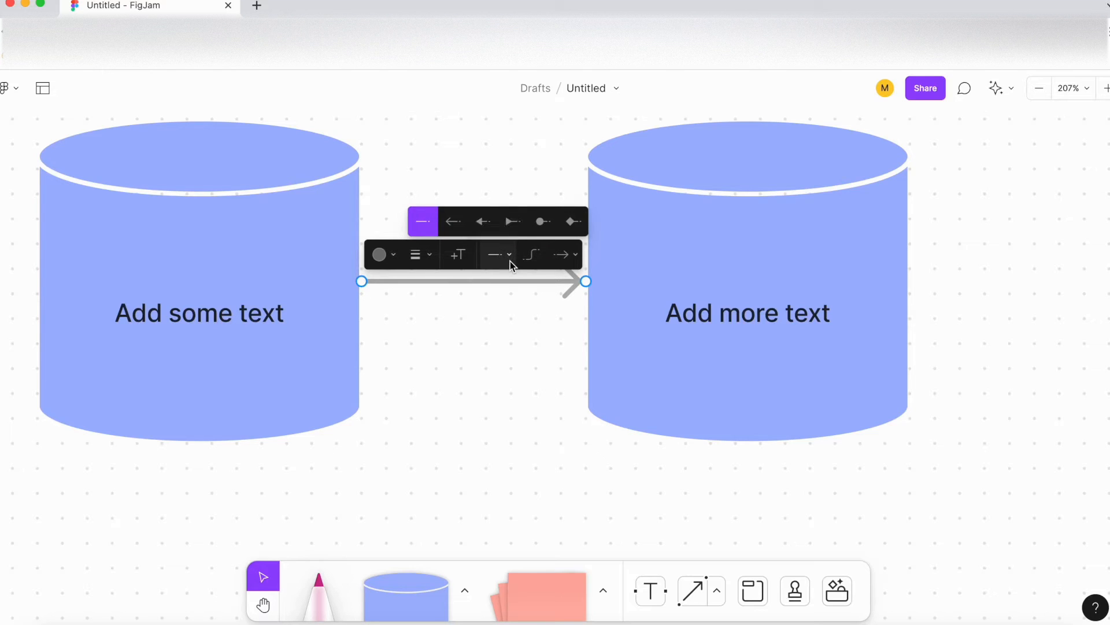
Add the label "Arrow text" to the connector between the two cylinders
left_click(462, 258)
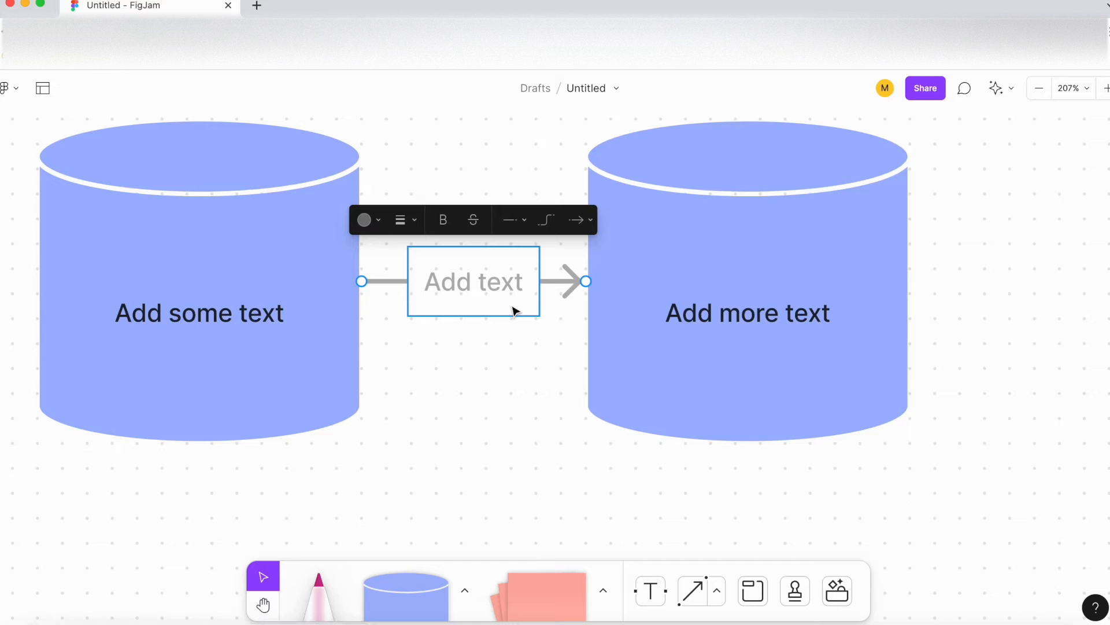
type("Arr")
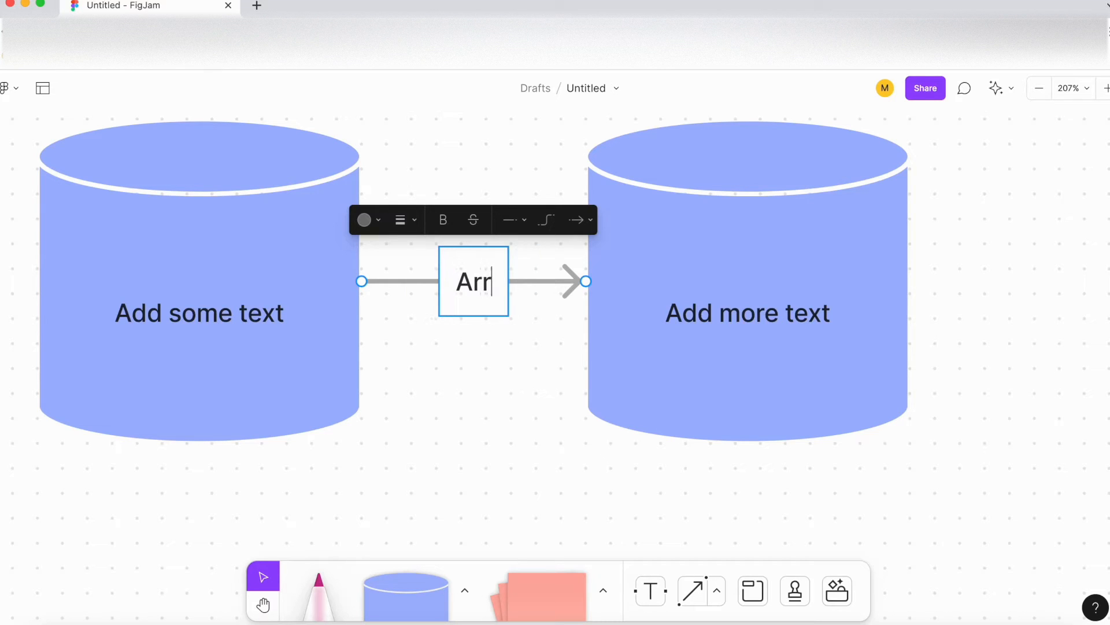
type("ow text")
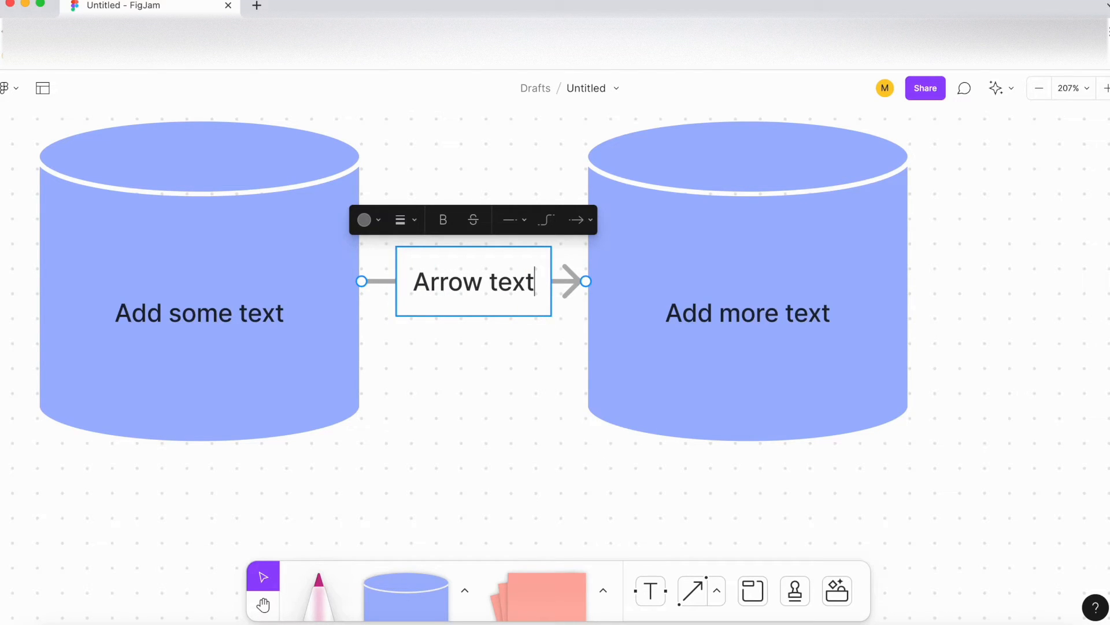
left_click(464, 407)
Move the "Add more text" cylinder farther right to lengthen the connector
scroll(535, 310, "down", 5)
left_click(557, 322)
left_click_drag(556, 322, 813, 322)
Make the connector's "Arrow text" label bold and colour the connector green
scroll(622, 356, "up", 3)
left_click(533, 326)
scroll(537, 322, "up", 3)
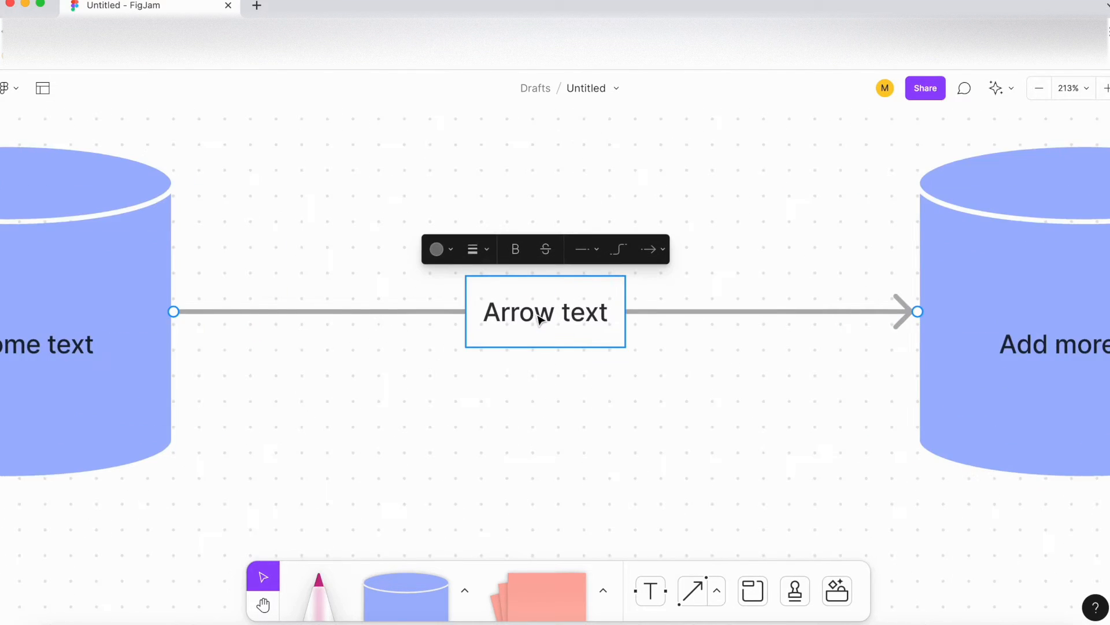
left_click(515, 253)
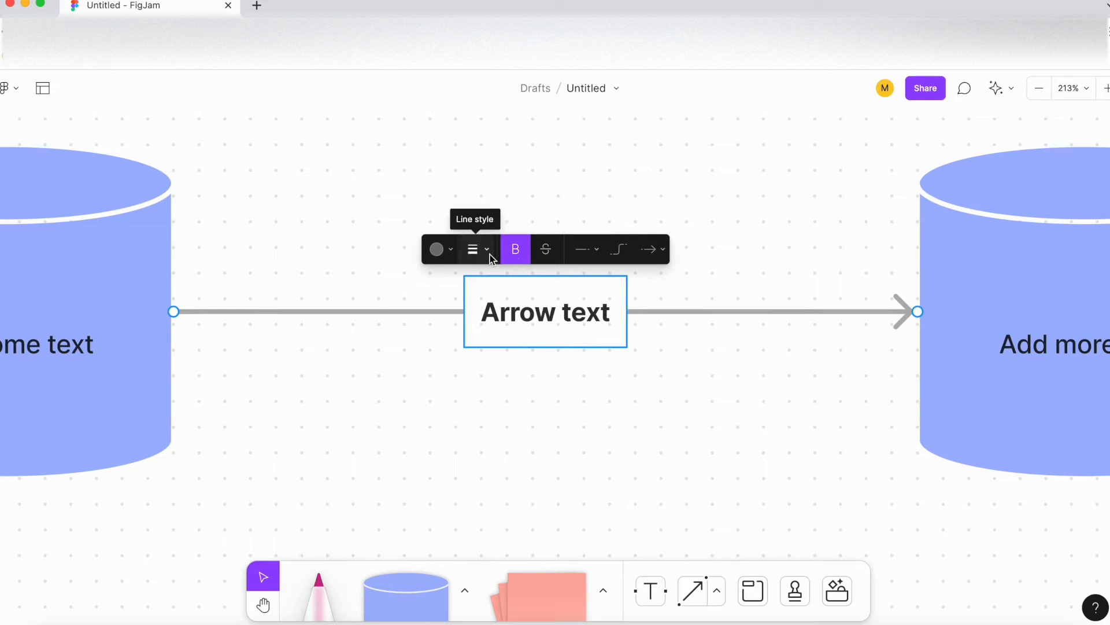
left_click(441, 258)
left_click(467, 187)
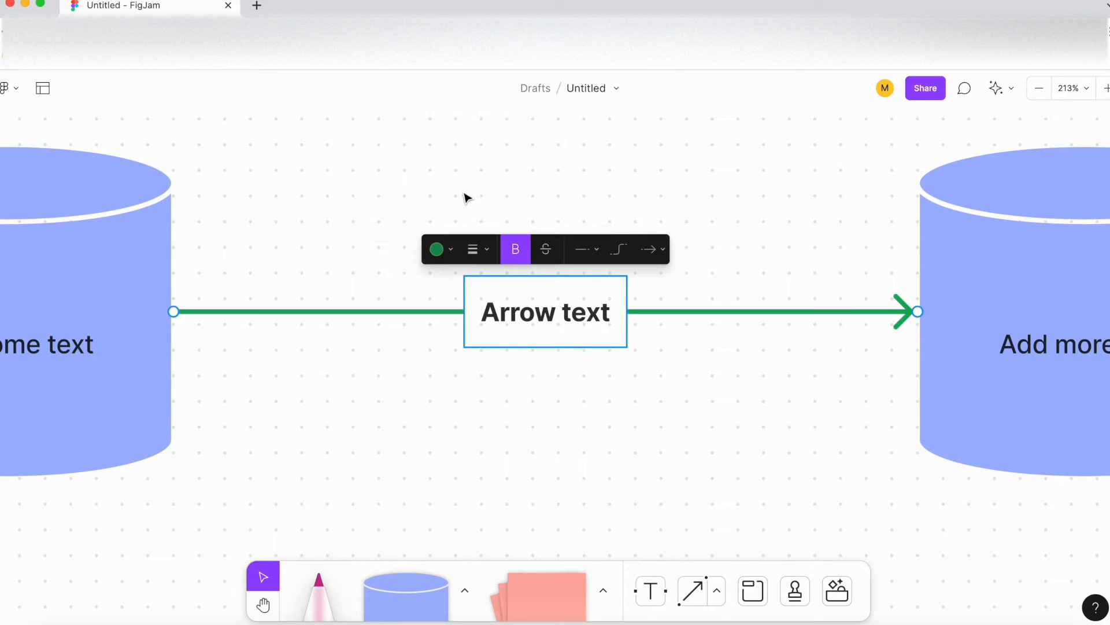
Try strikethrough on the "Arrow text" label and remove it
left_click(480, 252)
left_click(543, 256)
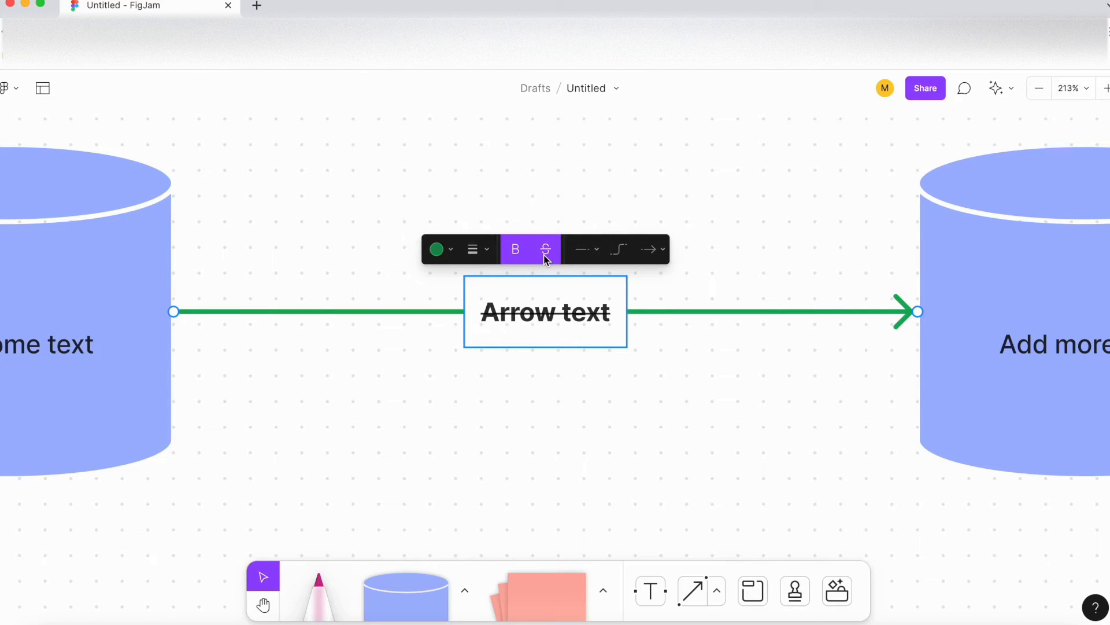
left_click(552, 260)
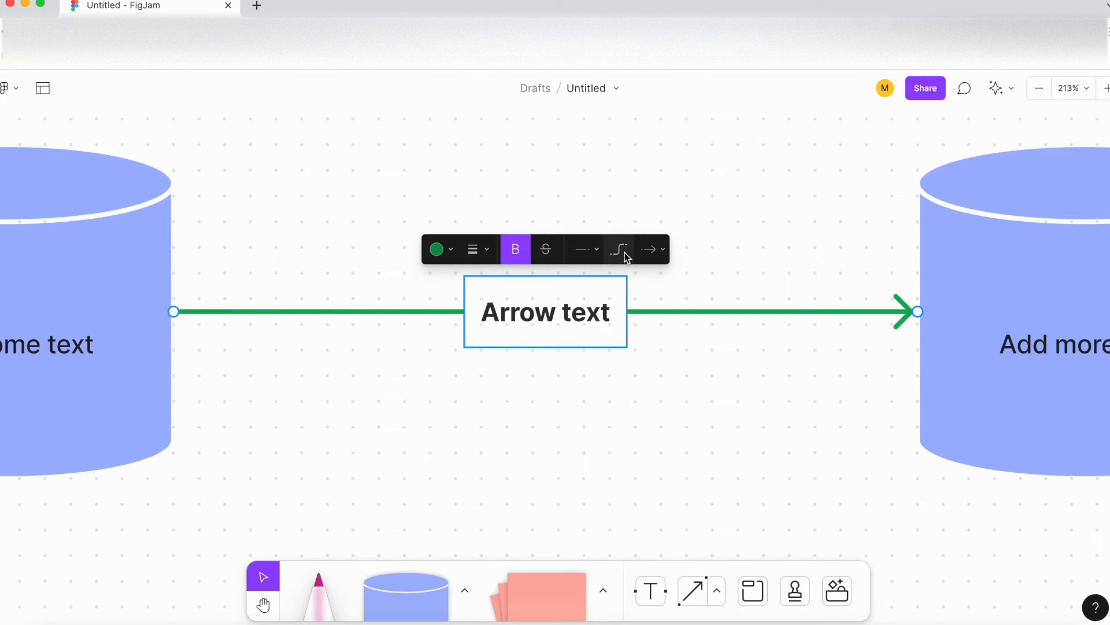
Set the green connector back to the bent line type and deselect it
double_click(538, 302)
key("Escape")
left_click(652, 250)
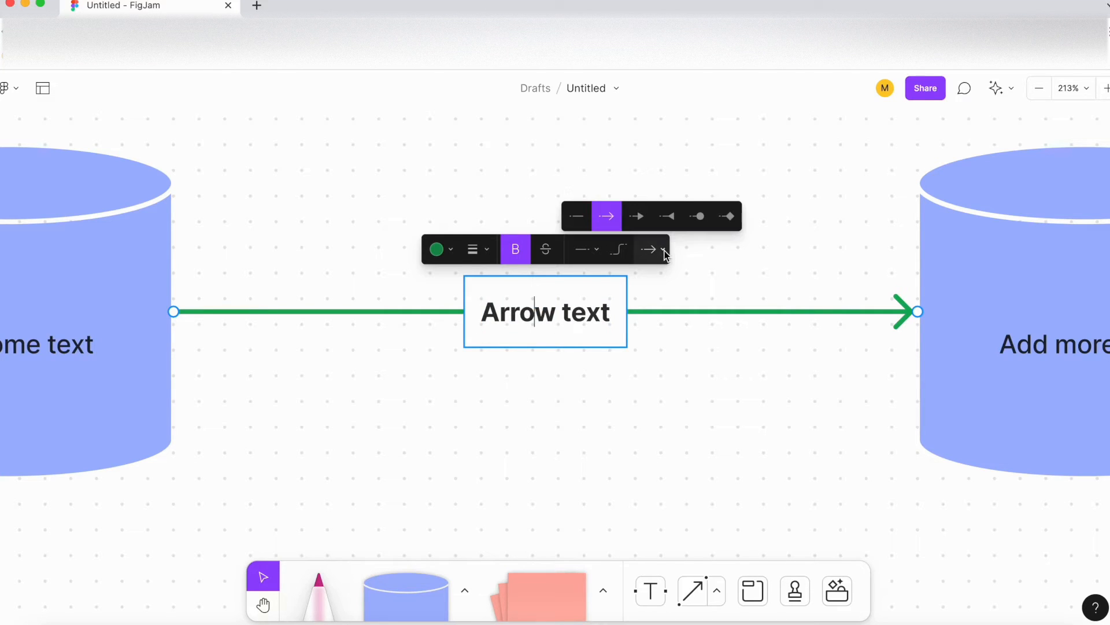
left_click(619, 249)
left_click(595, 253)
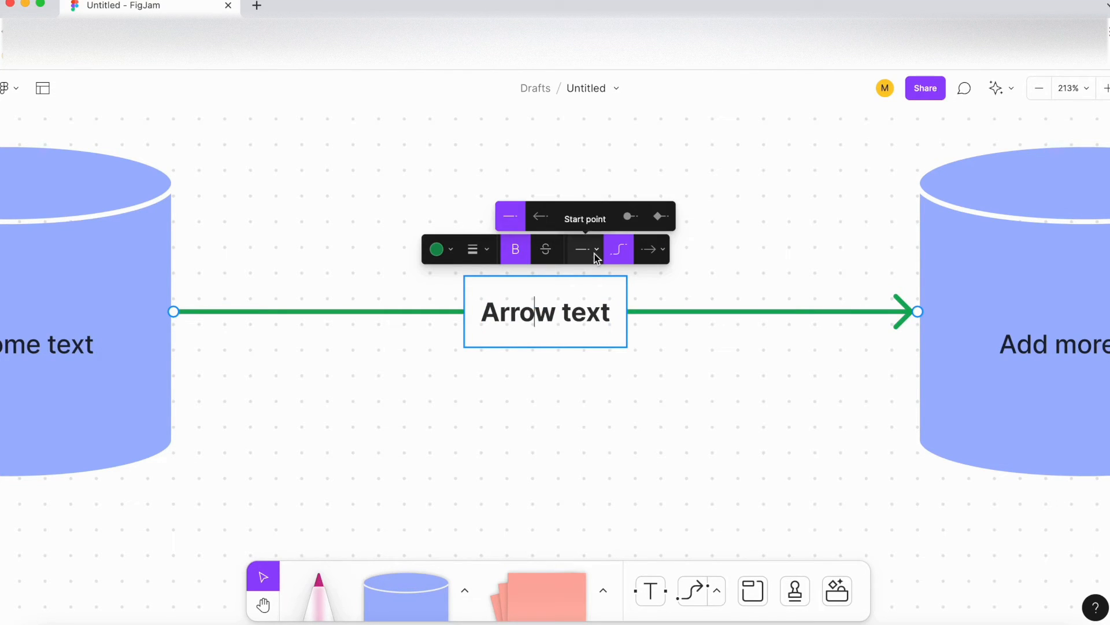
left_click(314, 182)
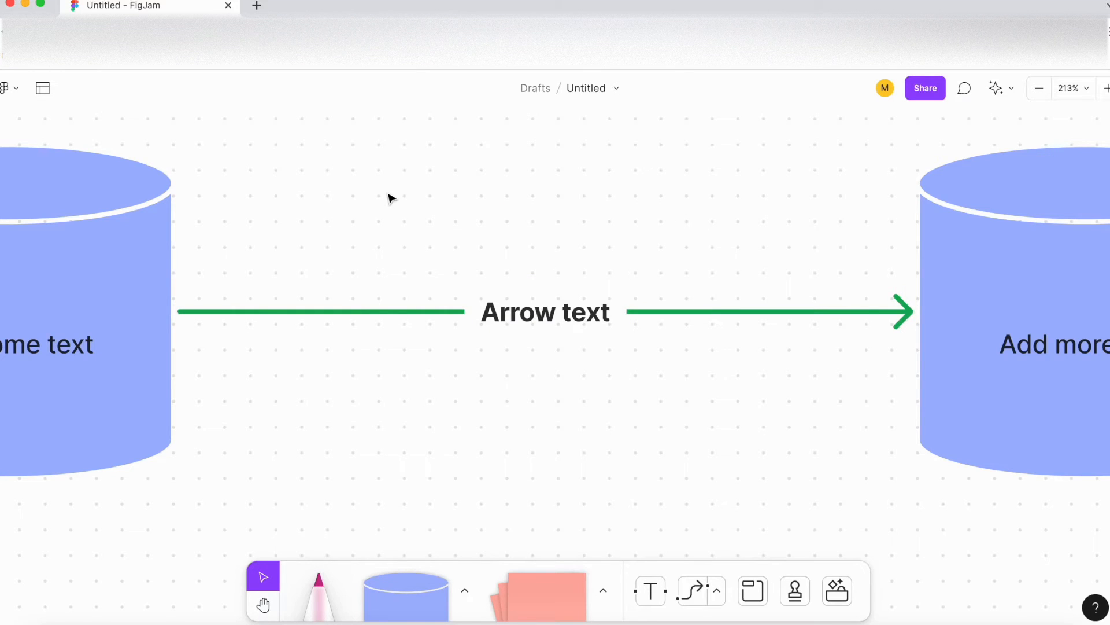
scroll(391, 198, "down", 3)
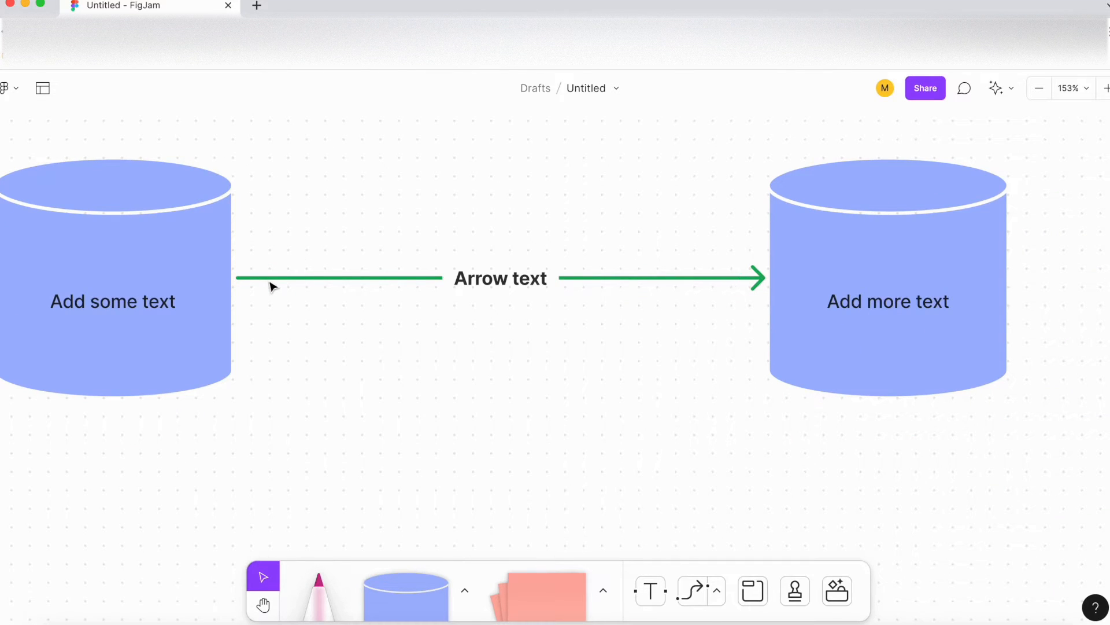
scroll(273, 285, "down", 4)
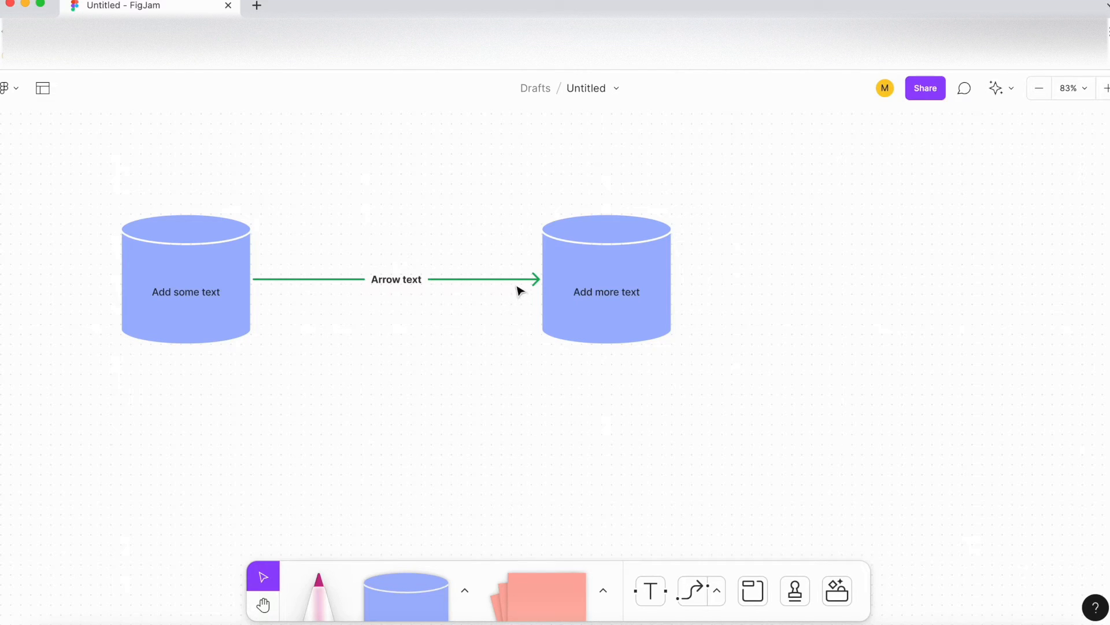
scroll(520, 290, "down", 2)
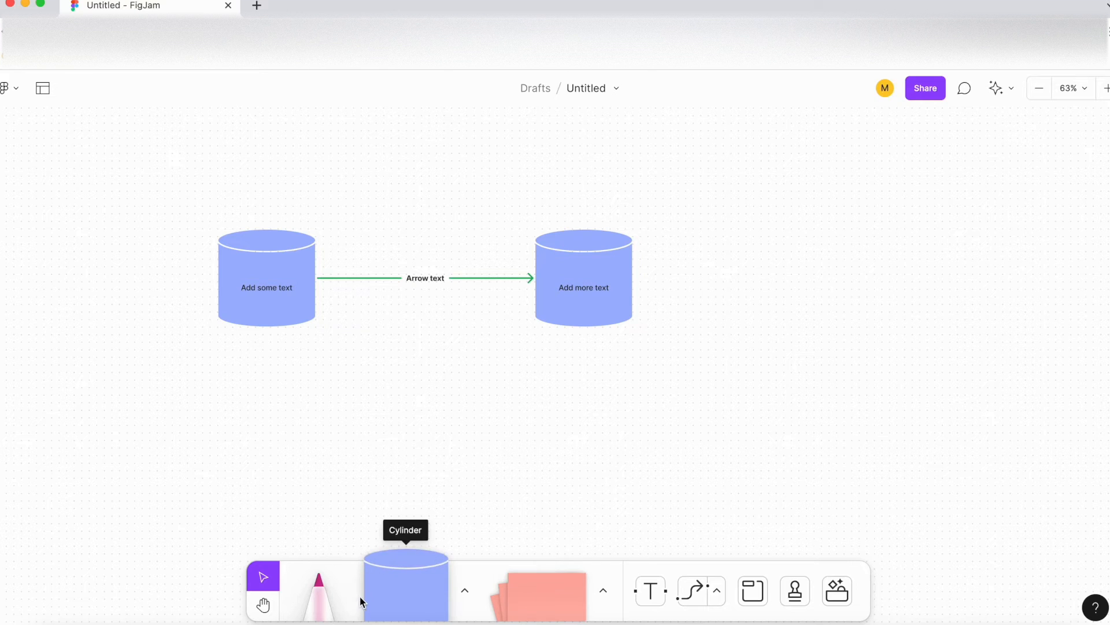
Add a sticky note in the empty area below the cylinders and enter the text "My first note"
left_click(538, 591)
scroll(534, 488, "down", 2)
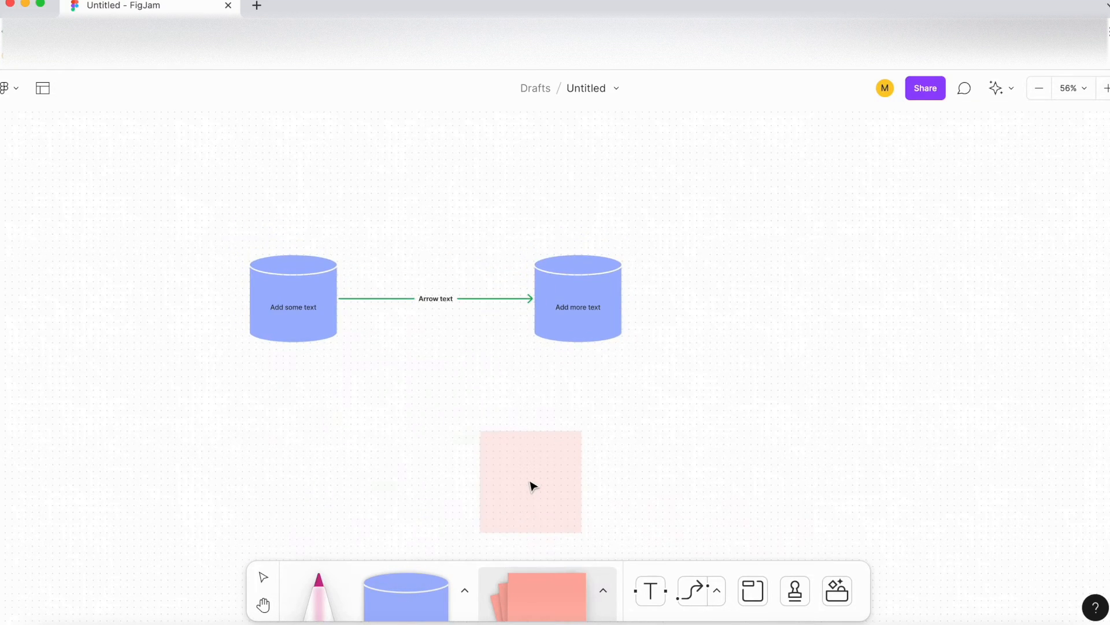
scroll(531, 484, "down", 3)
left_click(282, 390)
scroll(167, 421, "up", 6)
scroll(358, 394, "down", 1)
scroll(359, 390, "up", 1)
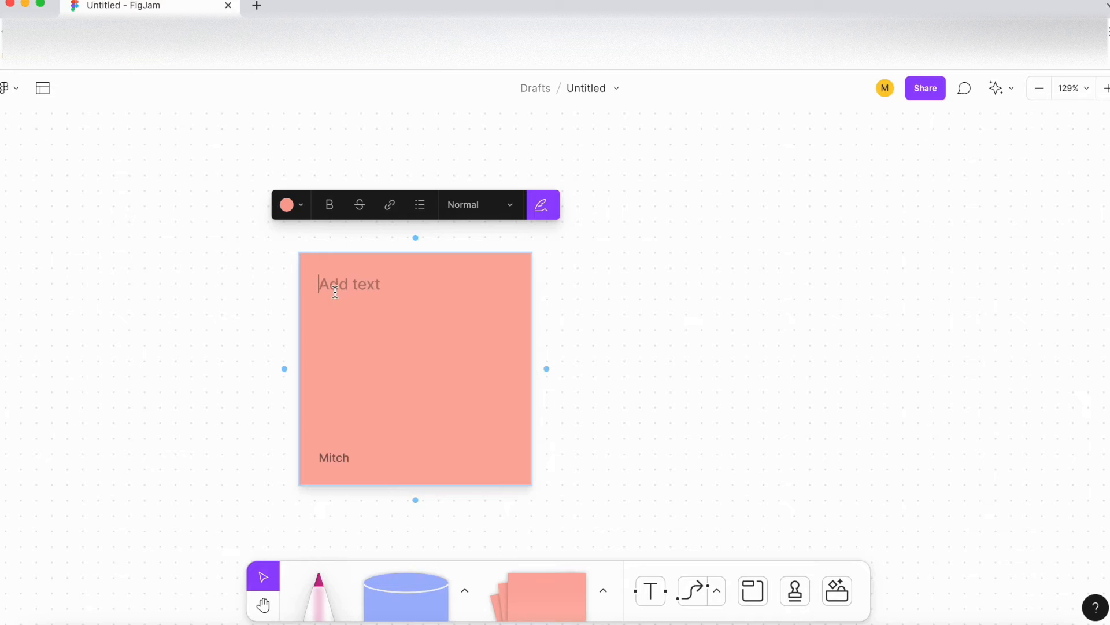
type("My firs")
left_click(661, 302)
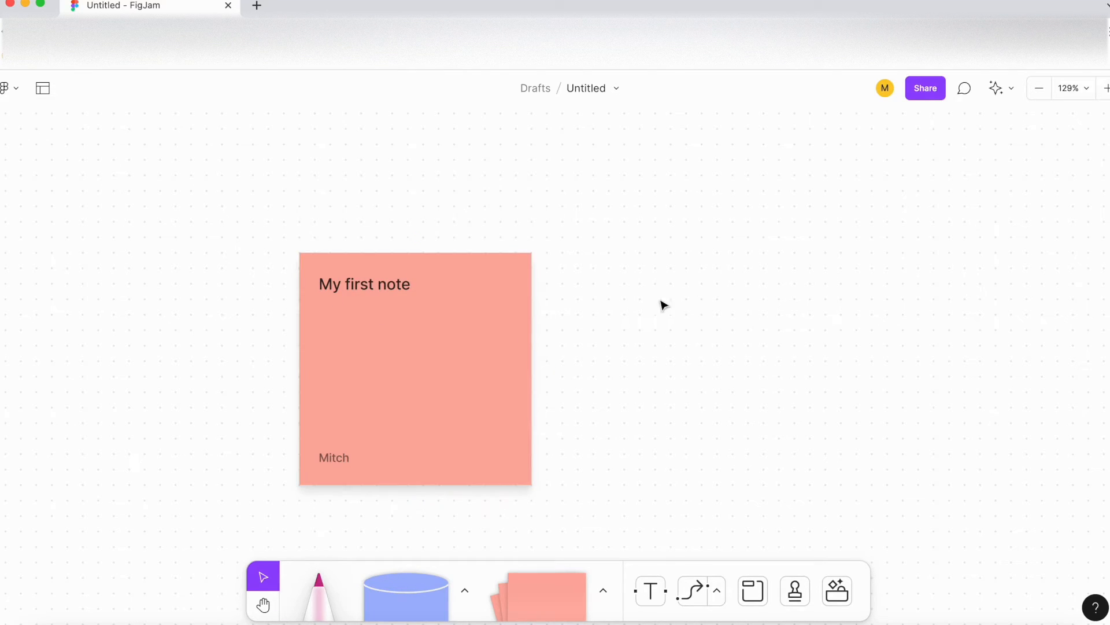
Colour the "My first note" sticky note blue and make its text bold
left_click(414, 285)
left_click(302, 208)
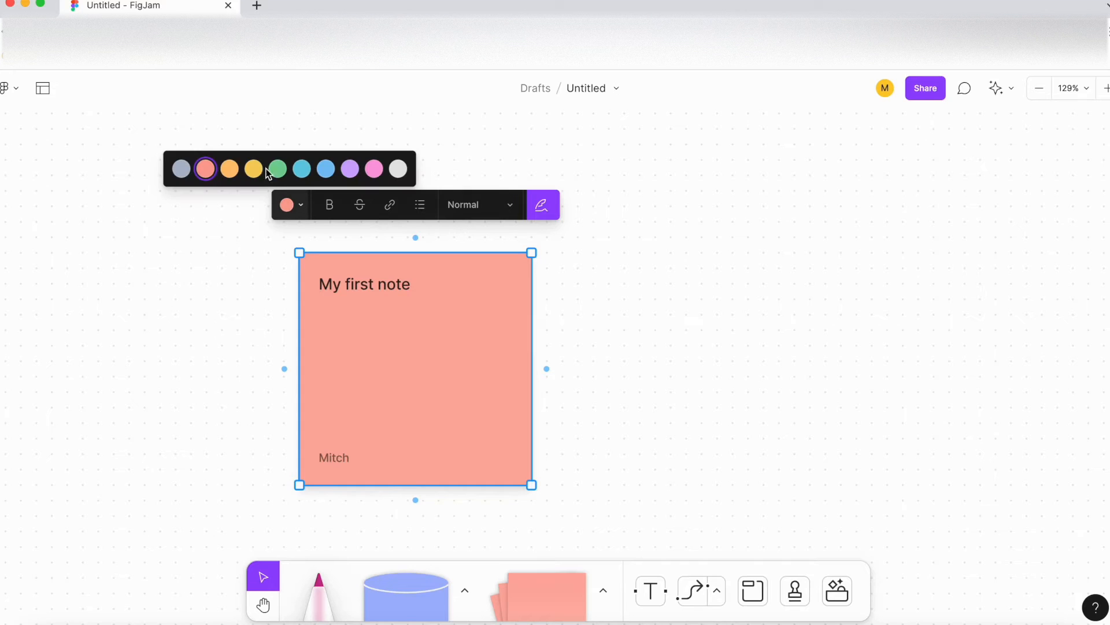
left_click(325, 169)
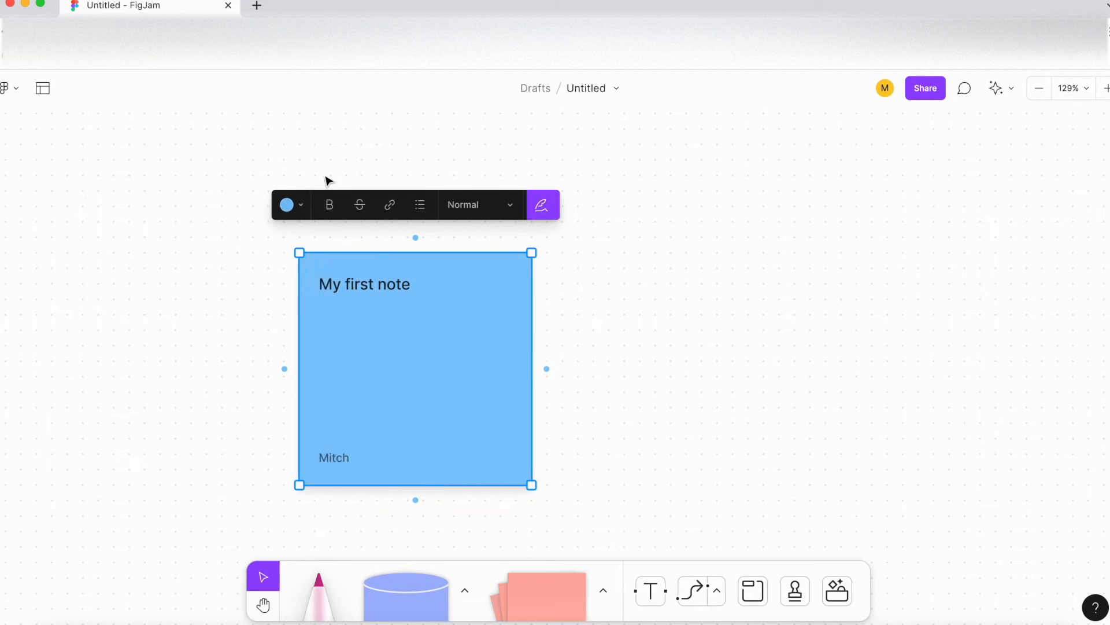
left_click(329, 207)
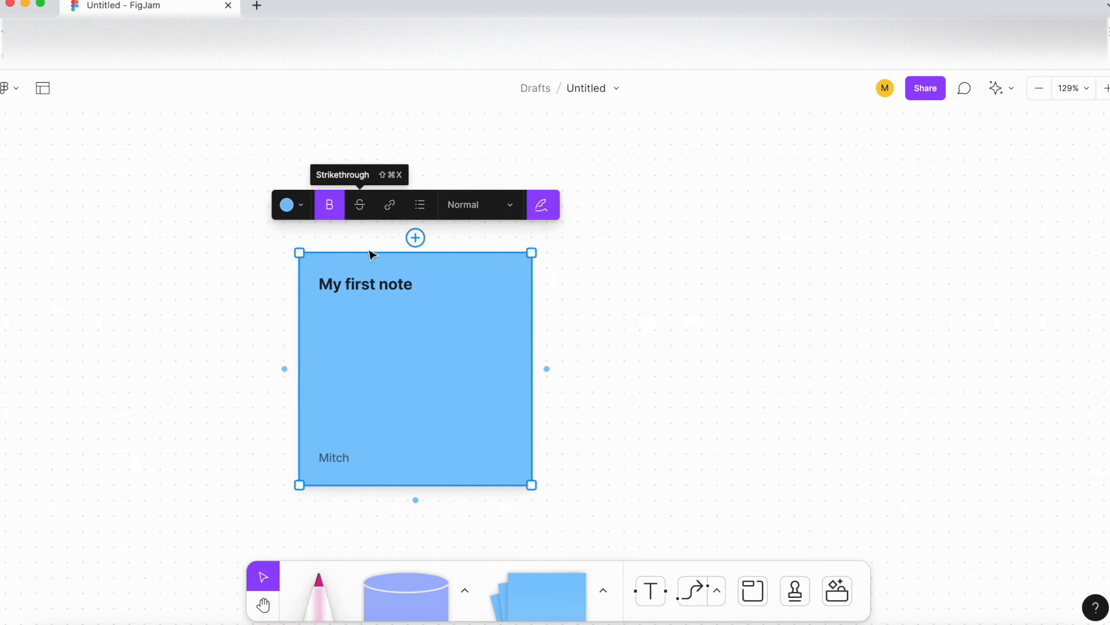
Add a matching sticky note directly to the right of "My first note" with the text "more text"
scroll(303, 437, "down", 3)
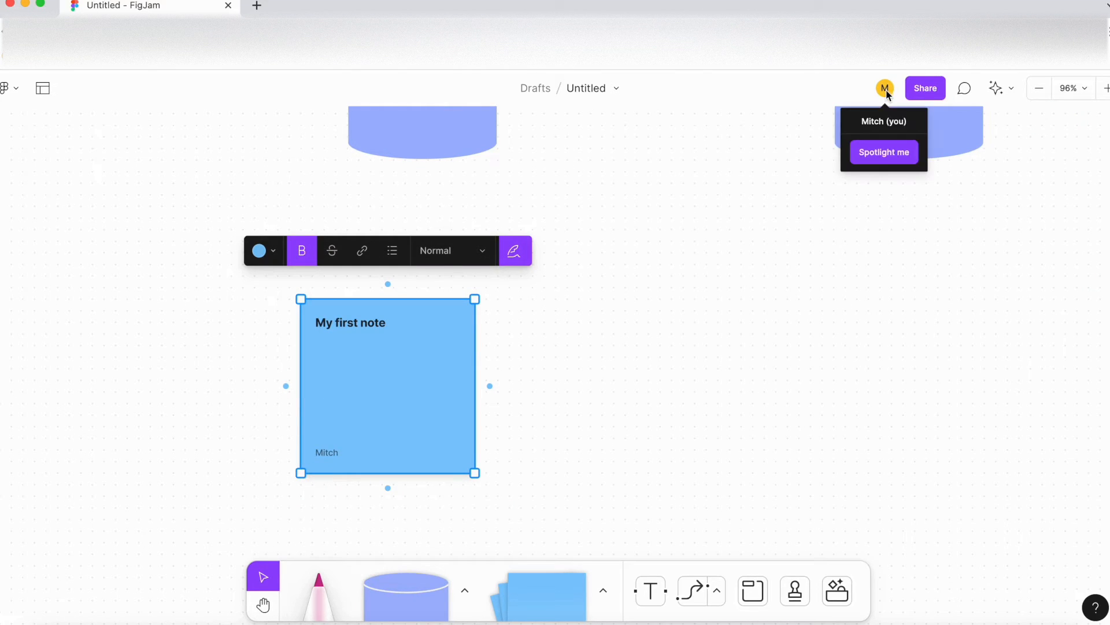
scroll(327, 457, "up", 5)
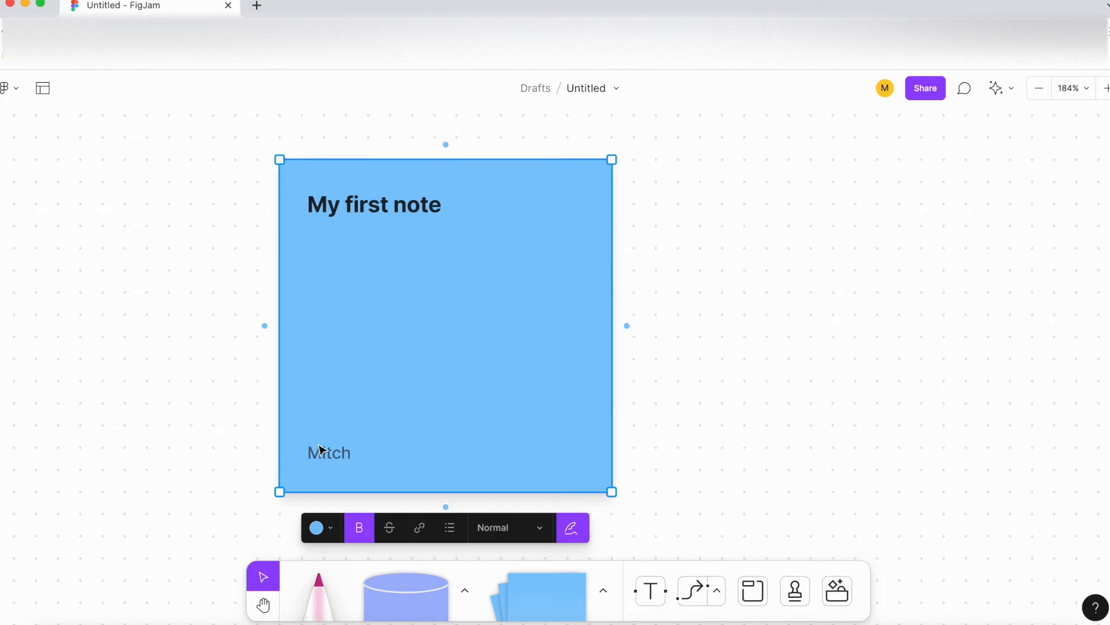
scroll(272, 362, "down", 3)
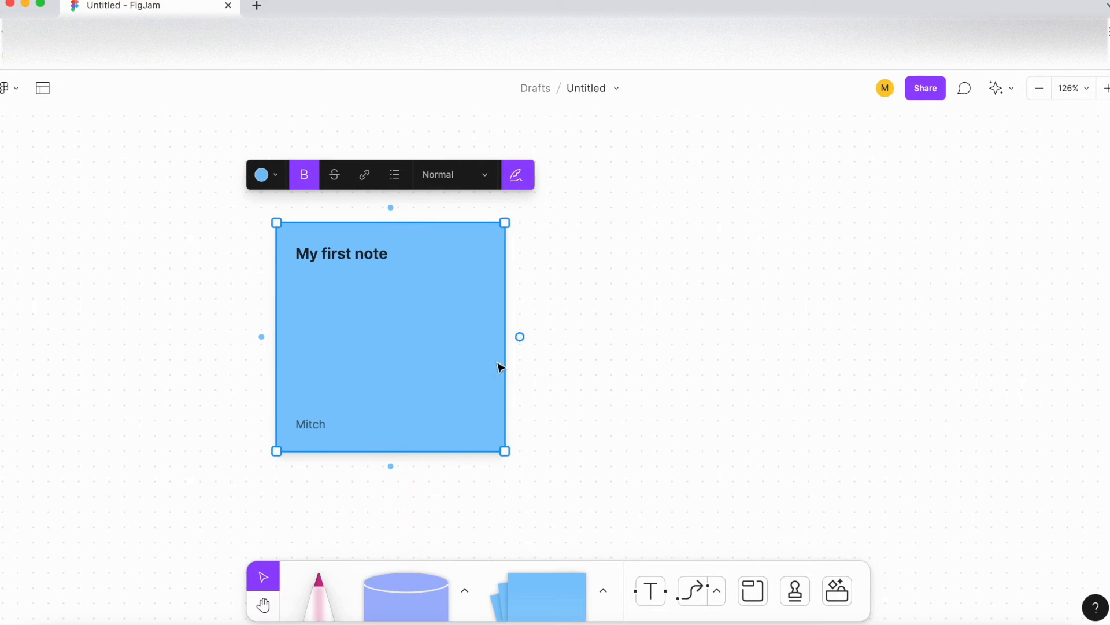
left_click(520, 338)
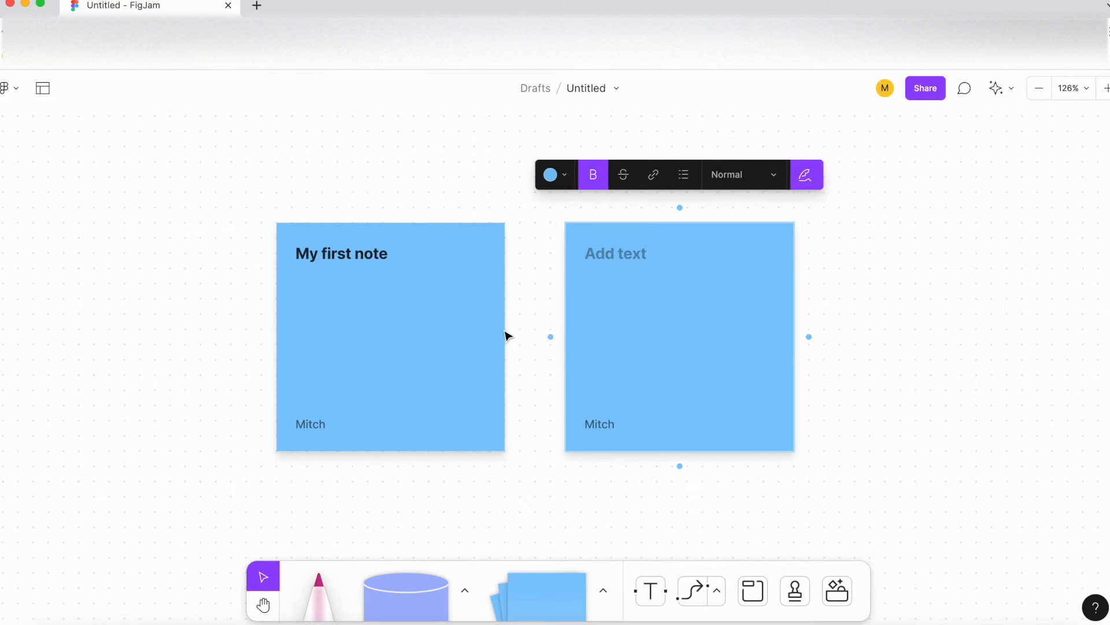
scroll(507, 336, "down", 3)
scroll(829, 360, "up", 4)
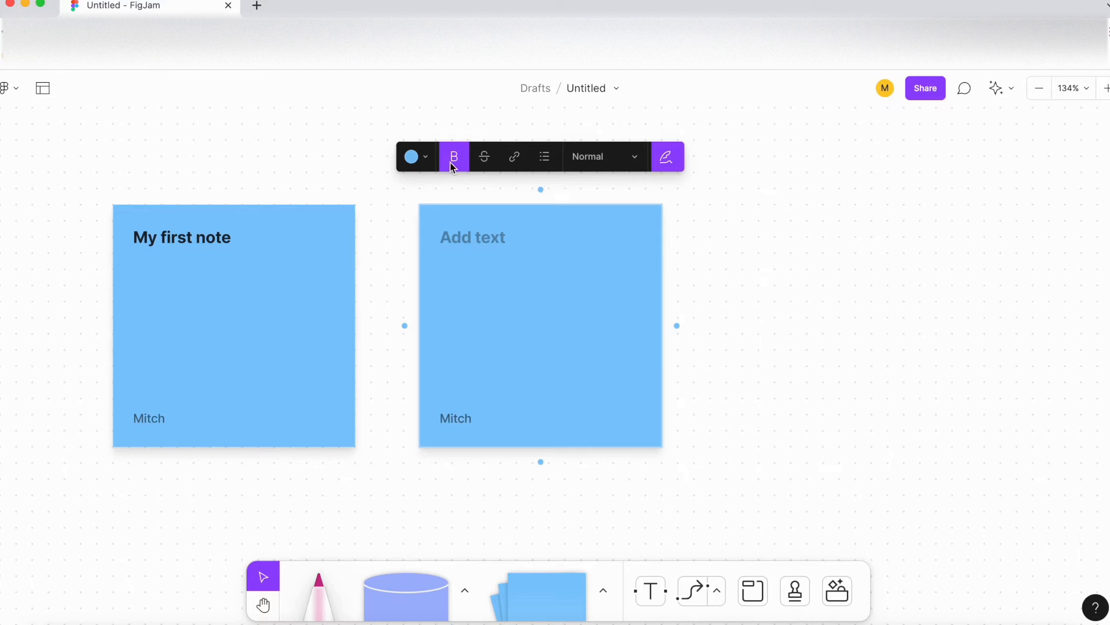
left_click(486, 164)
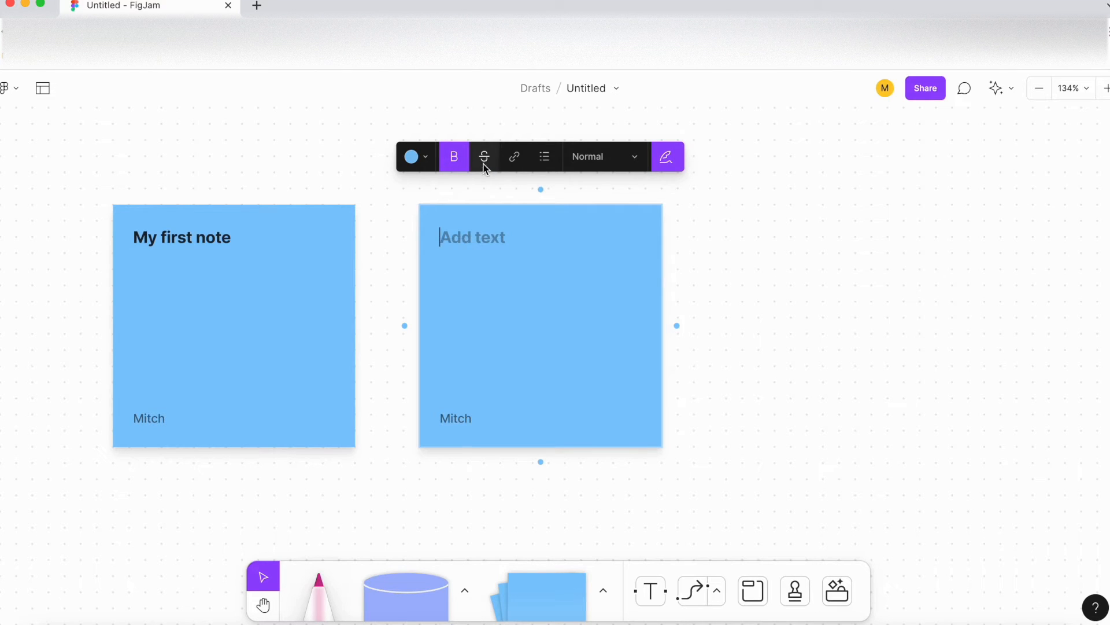
type("more te")
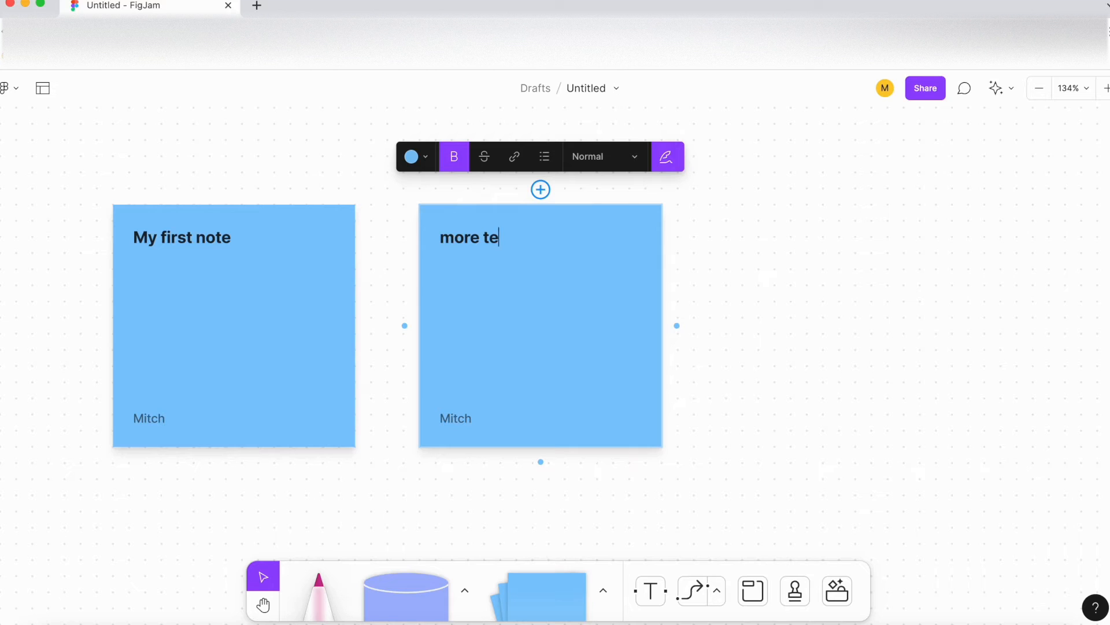
left_click(711, 232)
Capitalise the first letter of the second sticky note so it reads "More text"
left_click(473, 241)
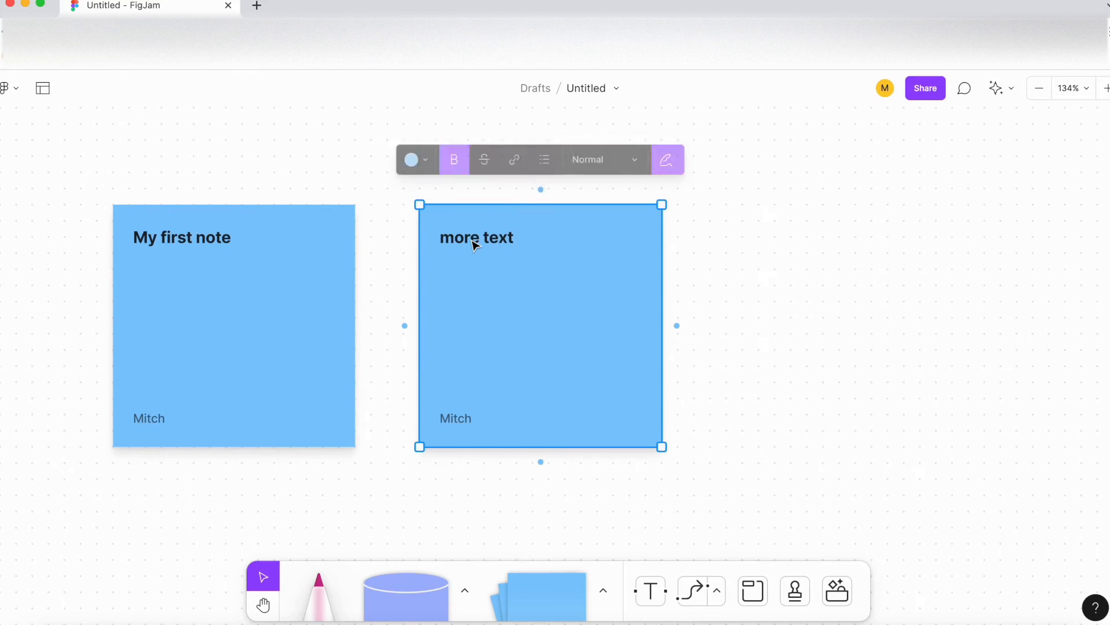
left_click(471, 239)
left_click(456, 242)
key("BackSpace")
type("M")
left_click(558, 279)
Try strikethrough and the link option on the "More text" wording, leaving neither applied
left_click(506, 239)
left_click(483, 161)
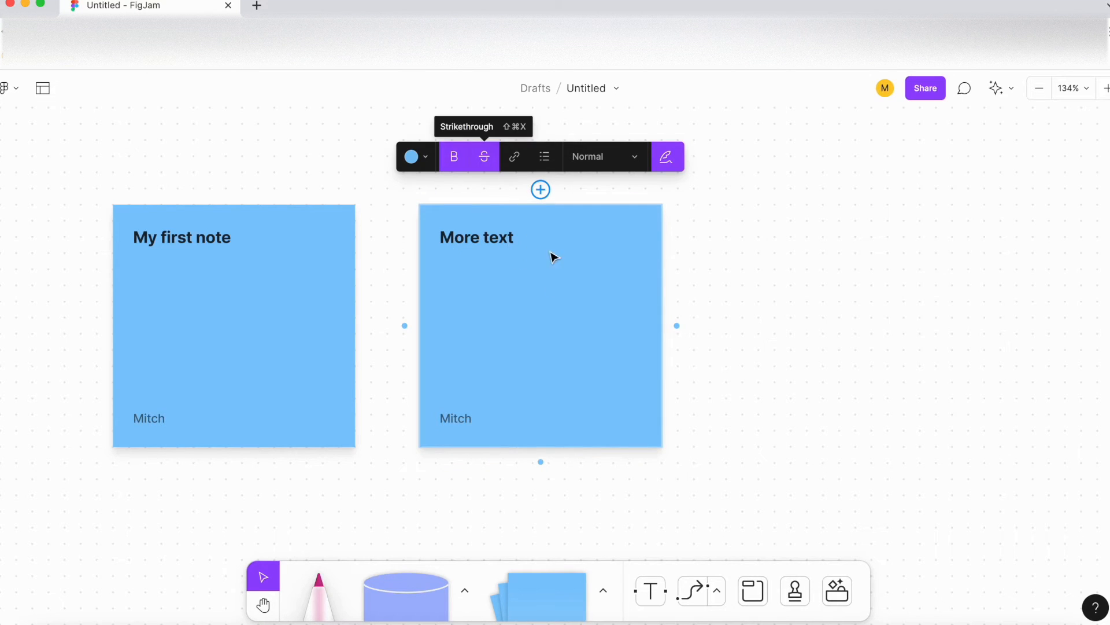
left_click(492, 198)
double_click(491, 238)
left_click(484, 162)
left_click(487, 166)
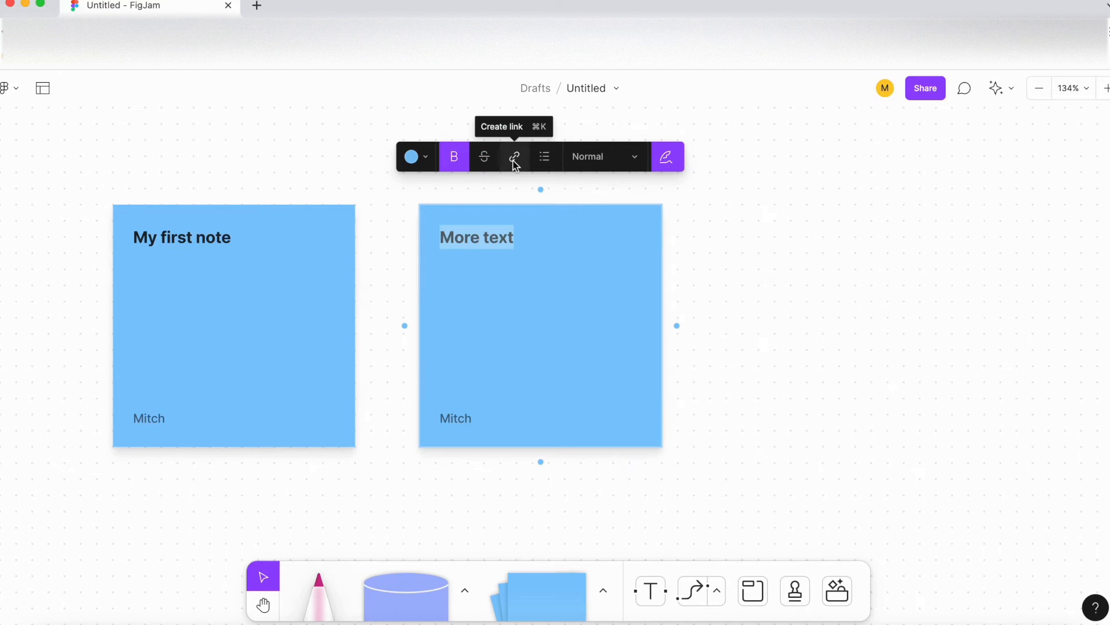
left_click(515, 164)
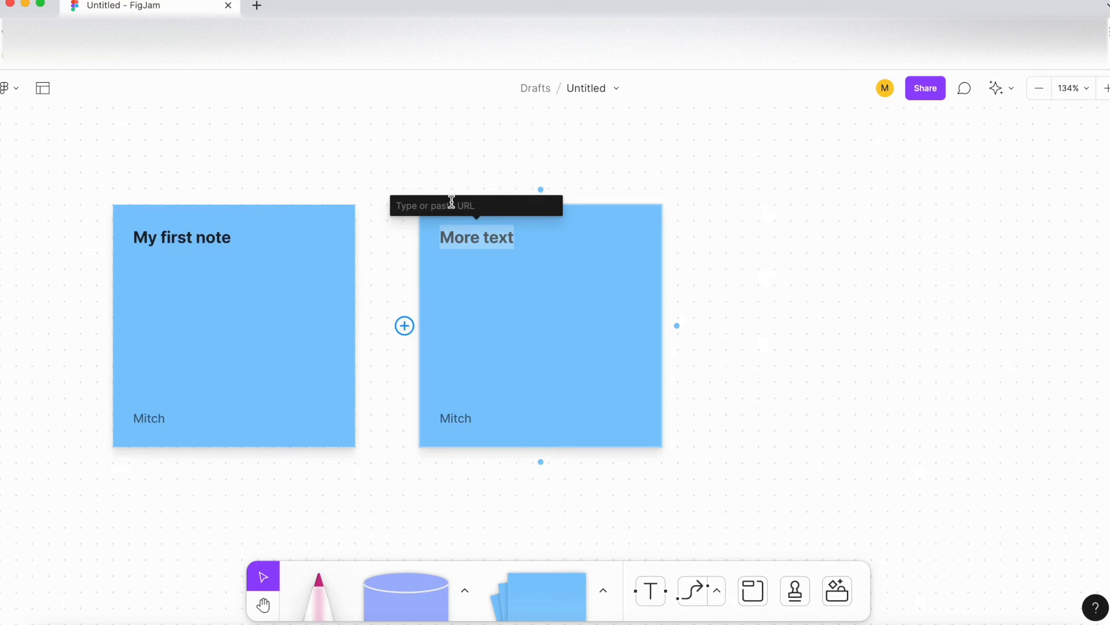
left_click(541, 255)
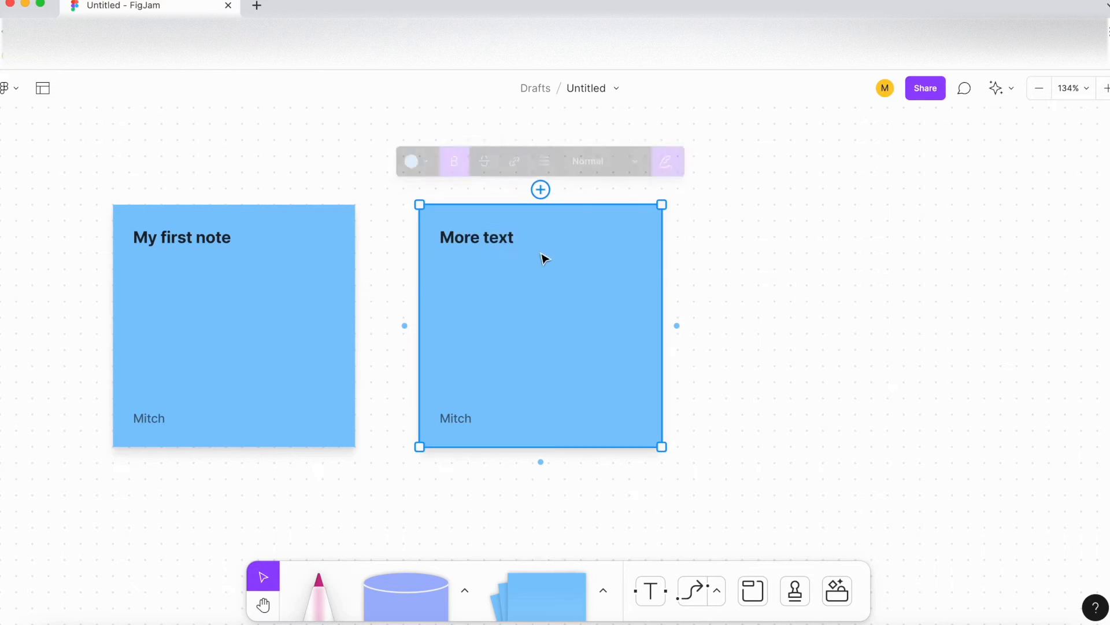
Turn "More text" into a bulleted list and add five more bullets reading "a"
left_click(545, 158)
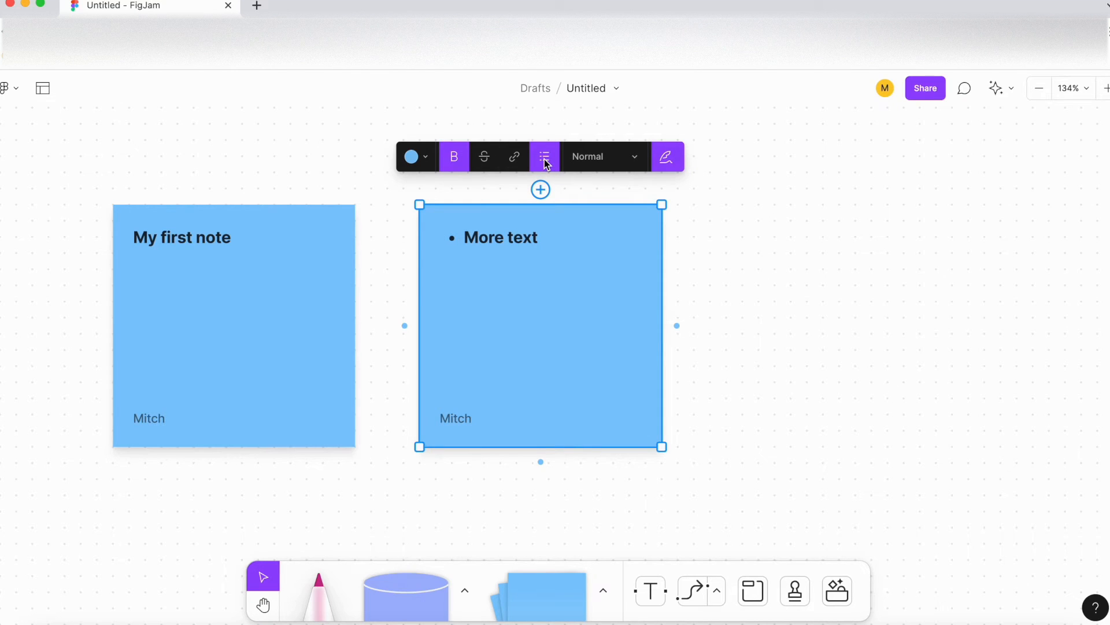
left_click(553, 238)
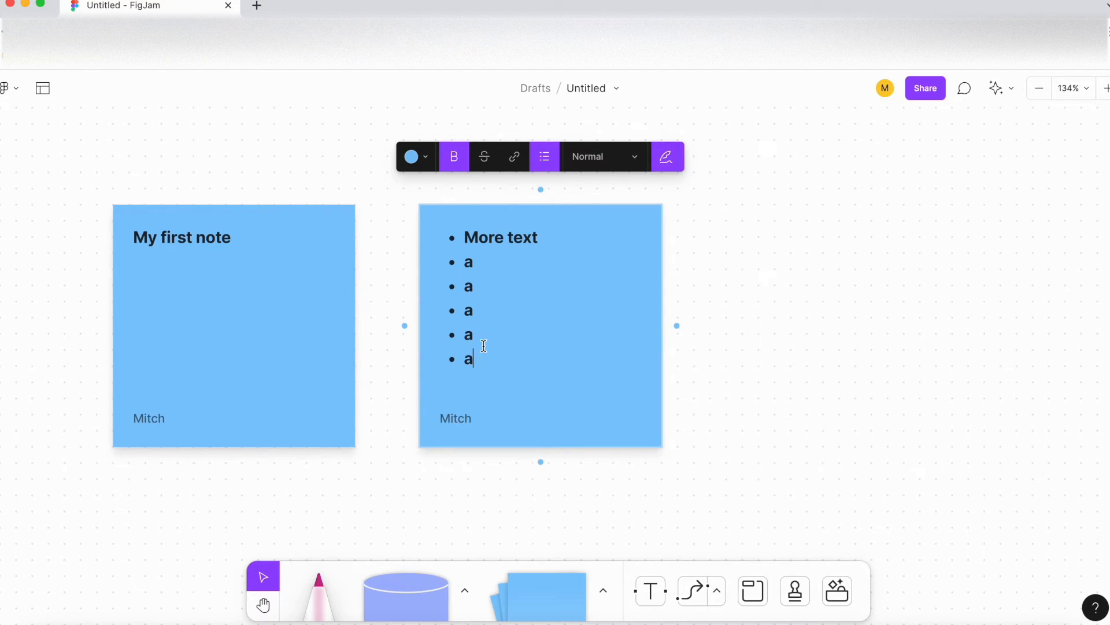
Try the Medium, Large and Huge text sizes on the last bullet and return it to Normal
left_click(636, 158)
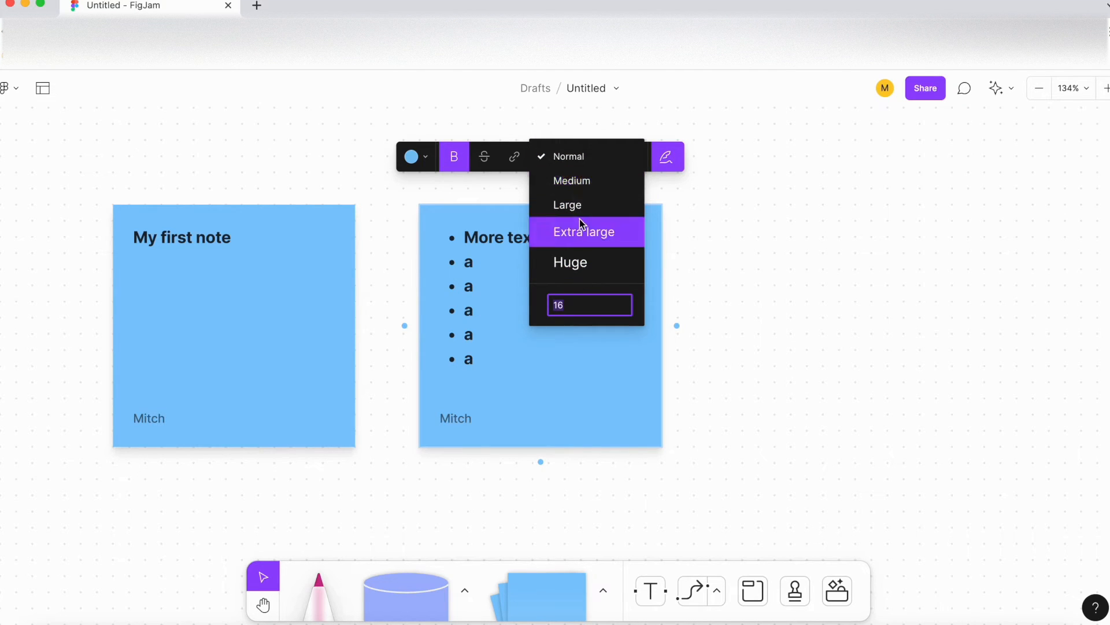
left_click(581, 181)
left_click(588, 165)
left_click(595, 181)
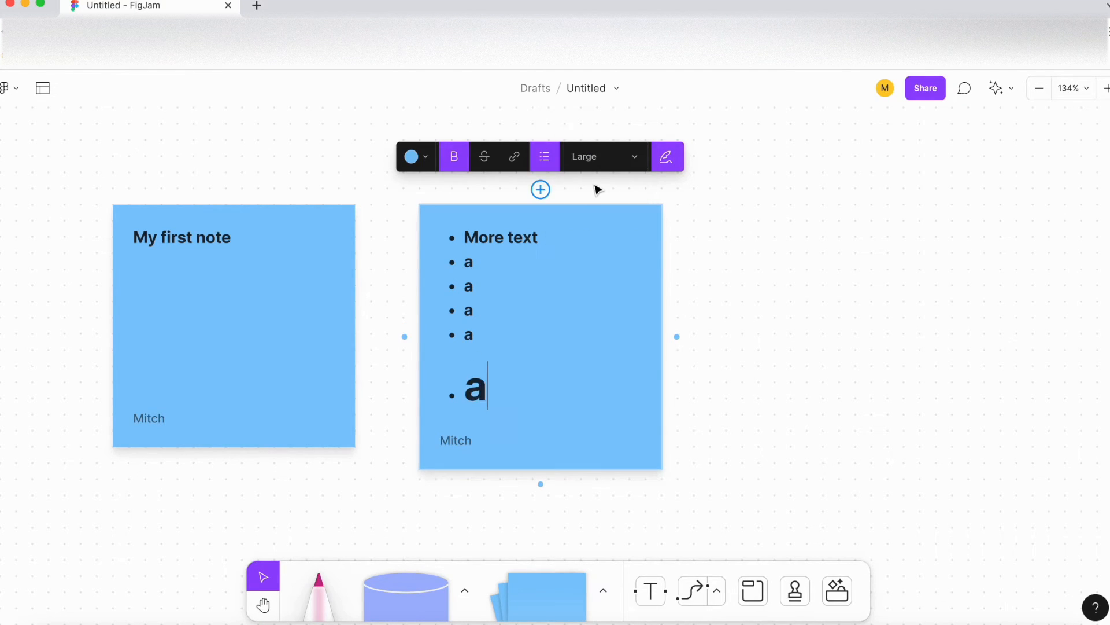
left_click(592, 164)
left_click(591, 227)
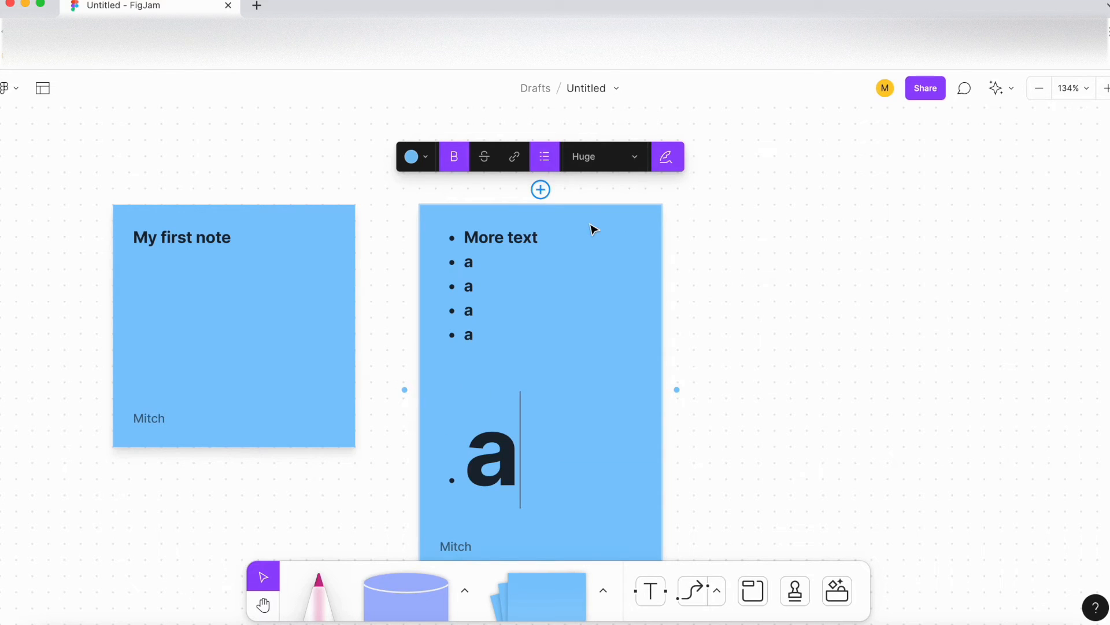
left_click(593, 166)
scroll(590, 174, "up", 3)
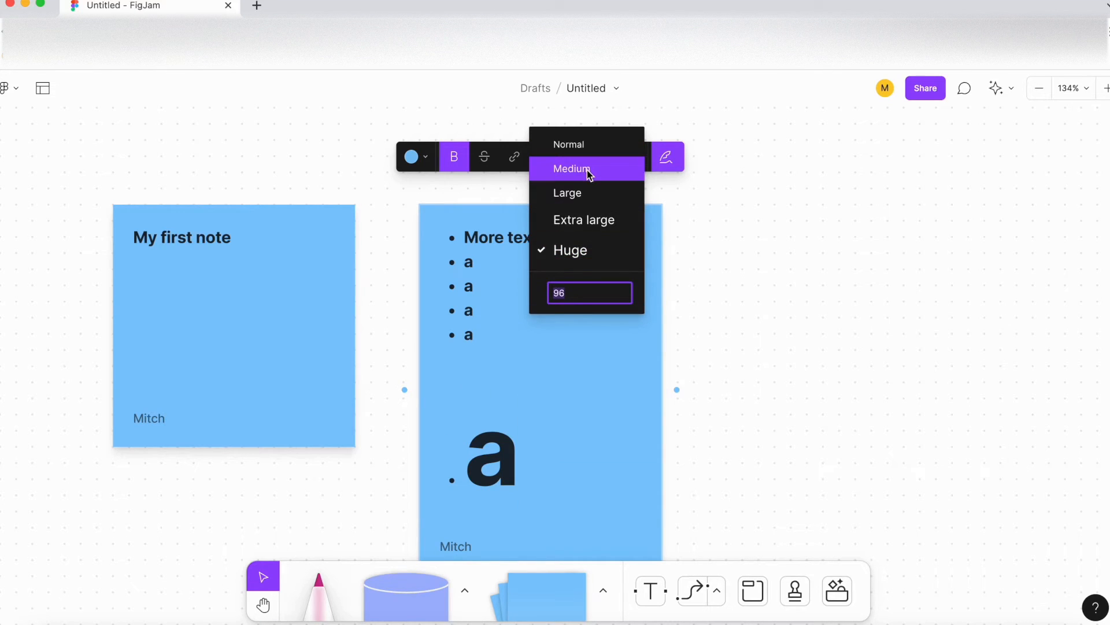
left_click(581, 148)
Try a custom text size of 22 on the last bullet, undo it and deselect the note
left_click(596, 156)
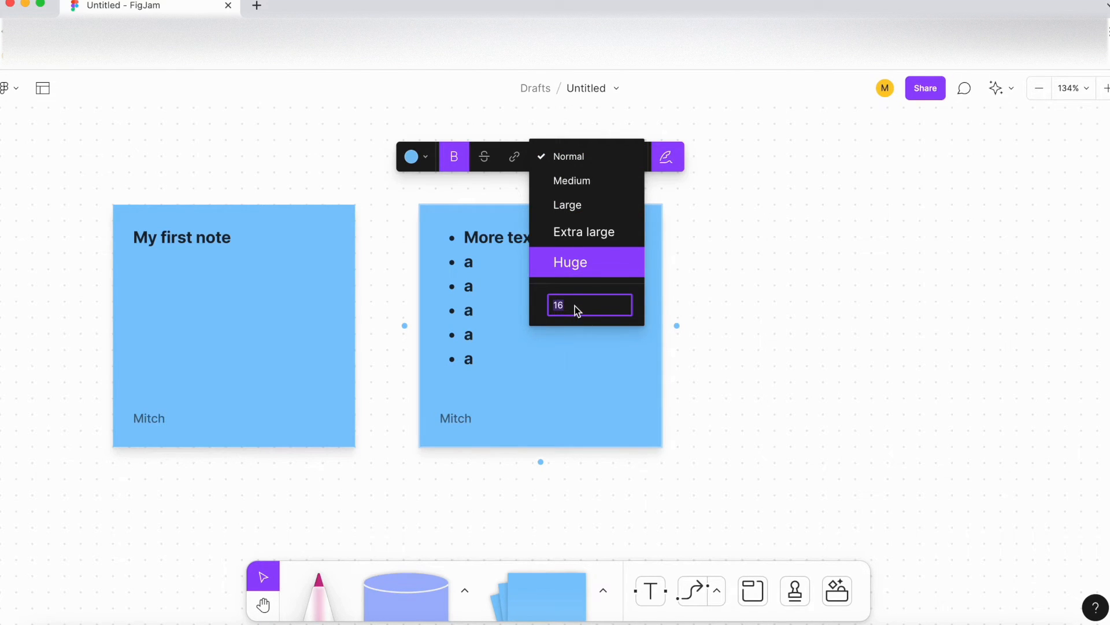
type("22")
key("Return")
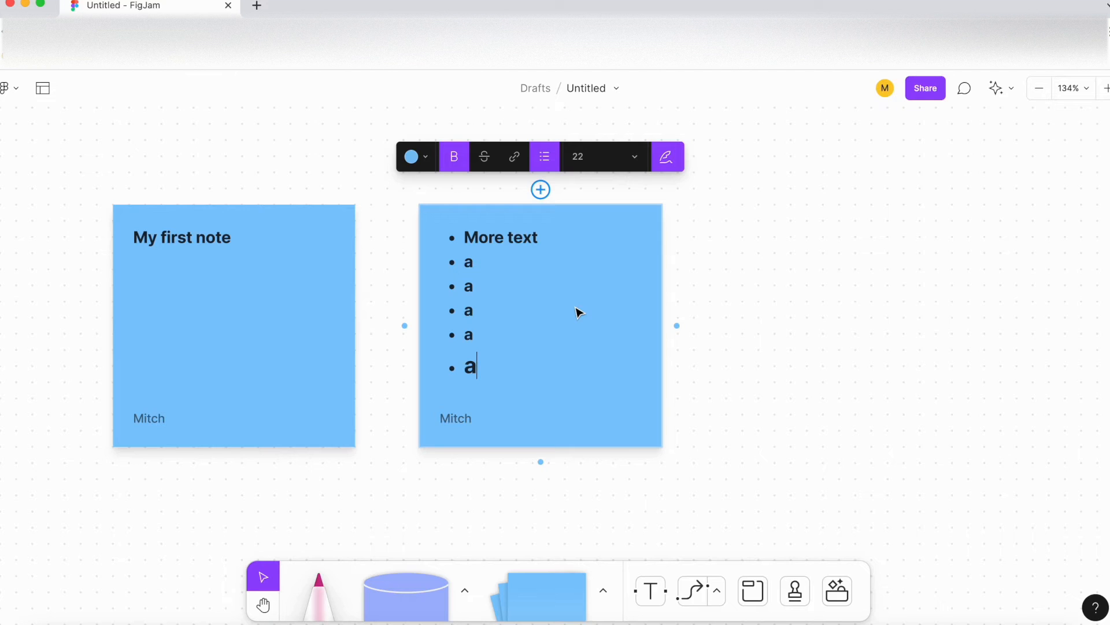
left_click(749, 217)
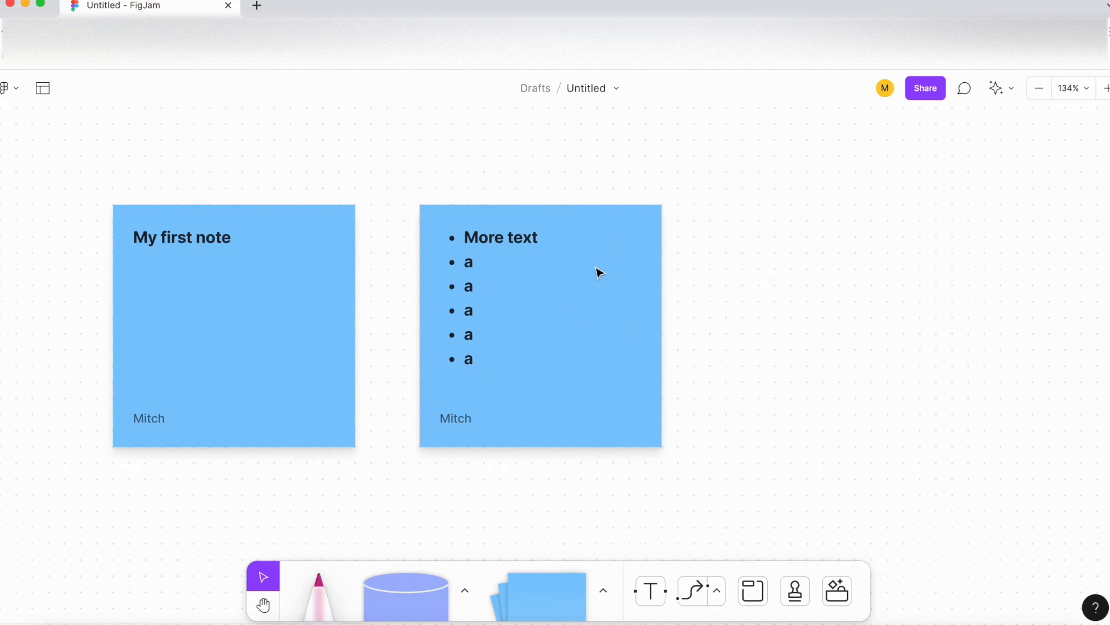
Toggle the author name on the bulleted sticky note off and on, leave it shown and deselect the note
left_click(610, 249)
left_click(635, 158)
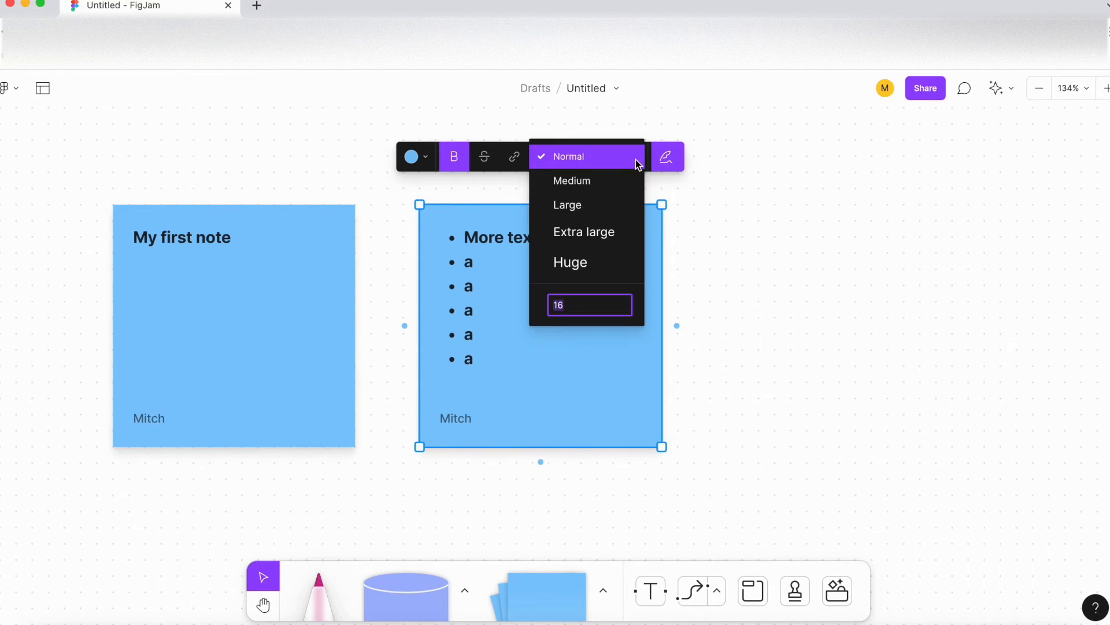
left_click(669, 162)
left_click(670, 162)
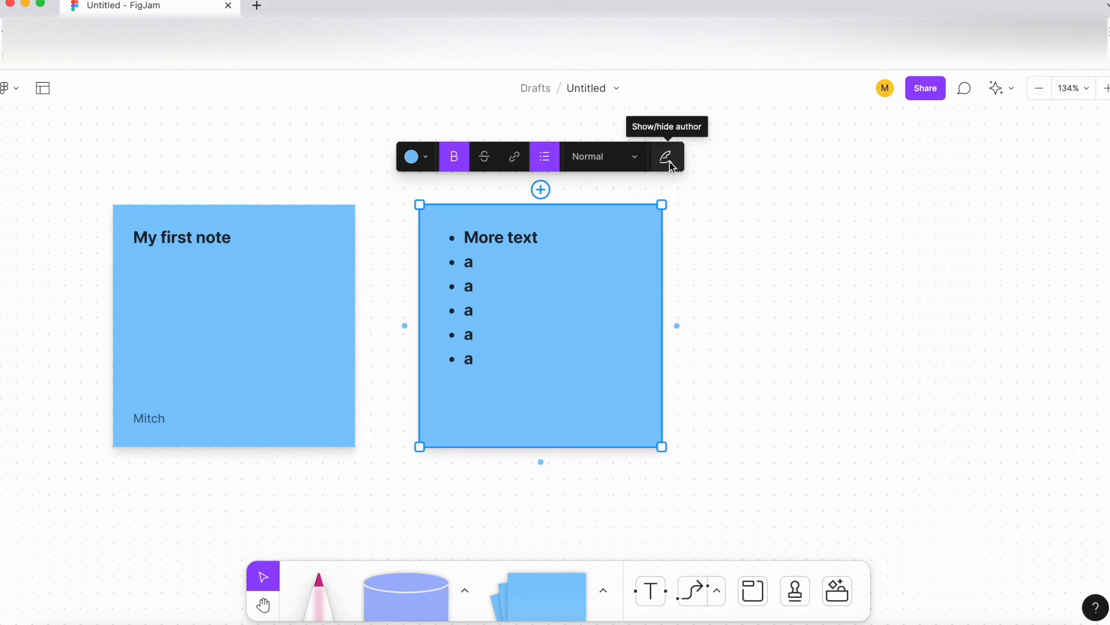
left_click(669, 159)
left_click(668, 159)
left_click(669, 159)
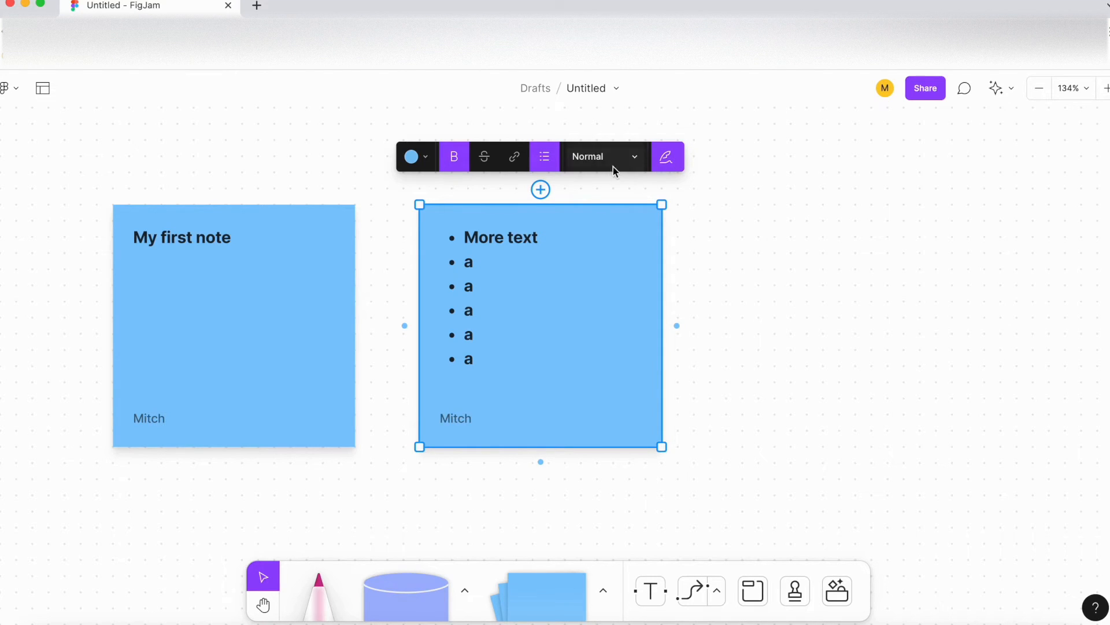
left_click(672, 163)
left_click(672, 162)
left_click(672, 162)
left_click(672, 162)
left_click(740, 285)
Set the sticky note colour to yellow and place a new note below "My first note"
scroll(523, 199, "down", 5)
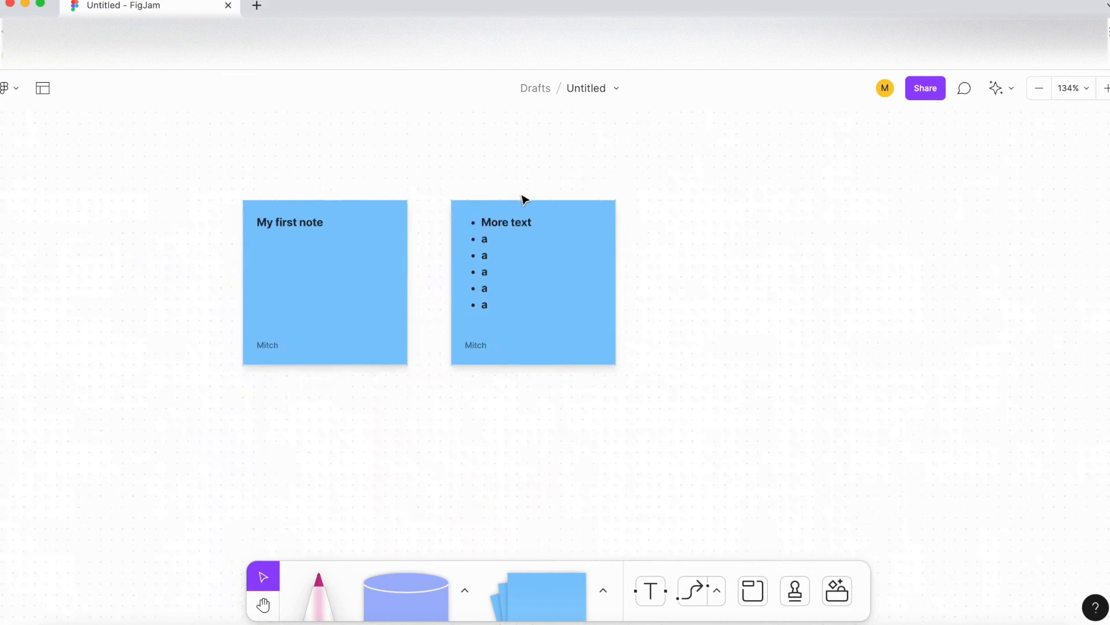
scroll(531, 218, "up", 3)
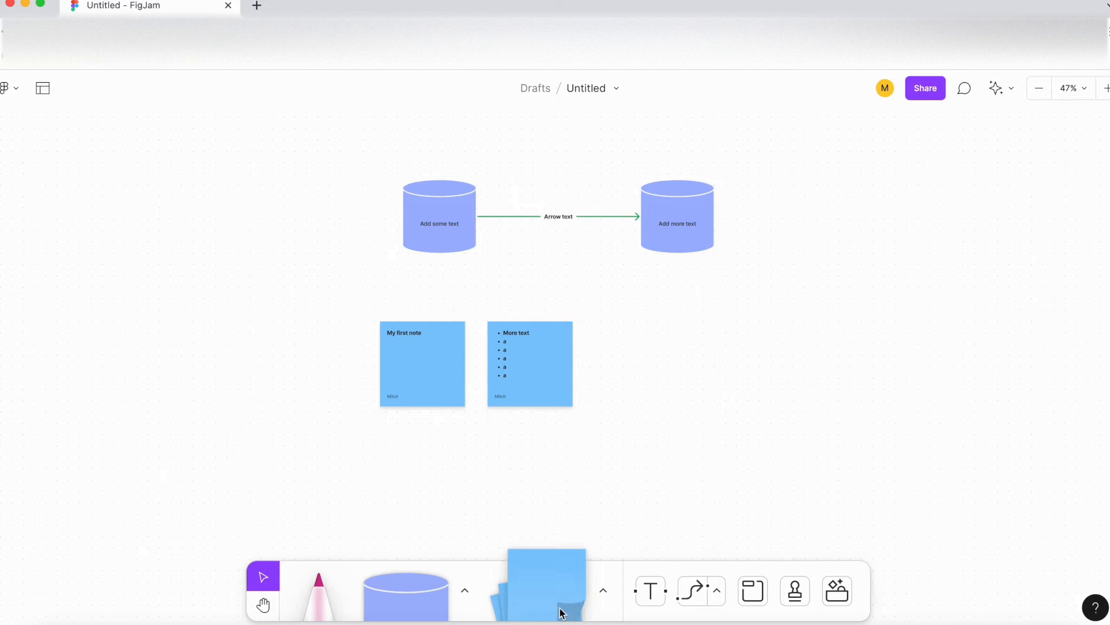
left_click(603, 592)
left_click(604, 593)
left_click(603, 594)
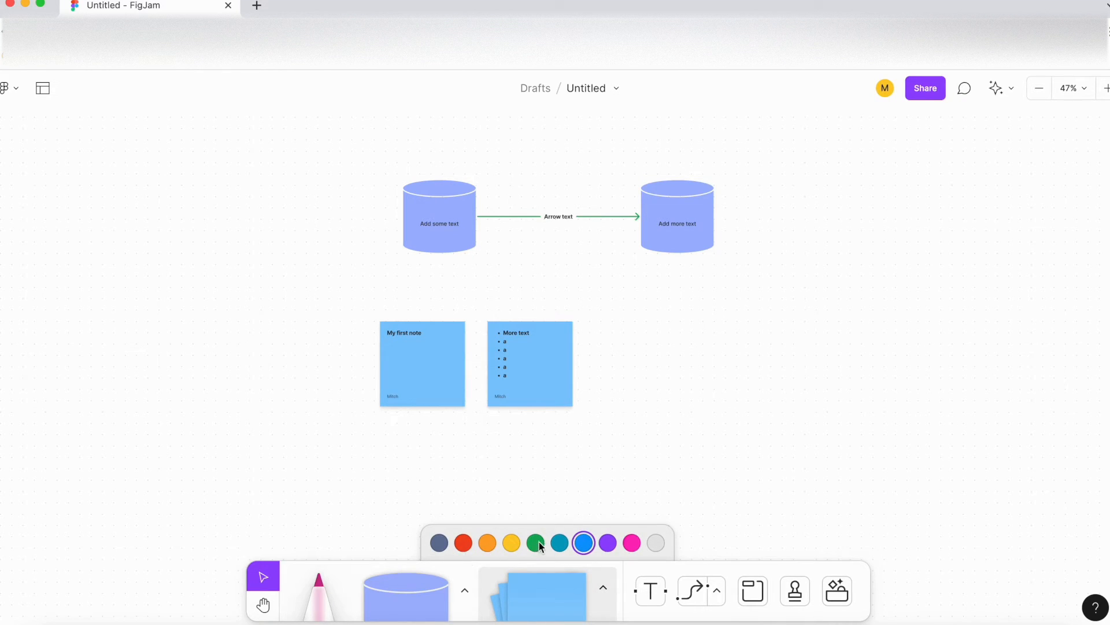
left_click(510, 545)
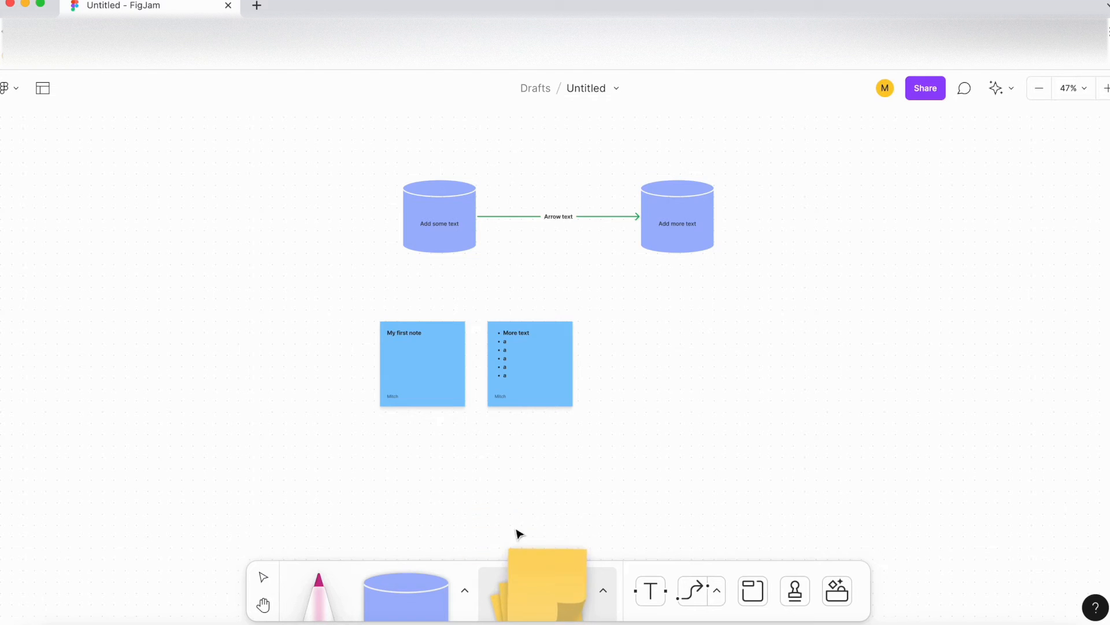
scroll(519, 528, "down", 4)
left_click_drag(504, 599, 422, 315)
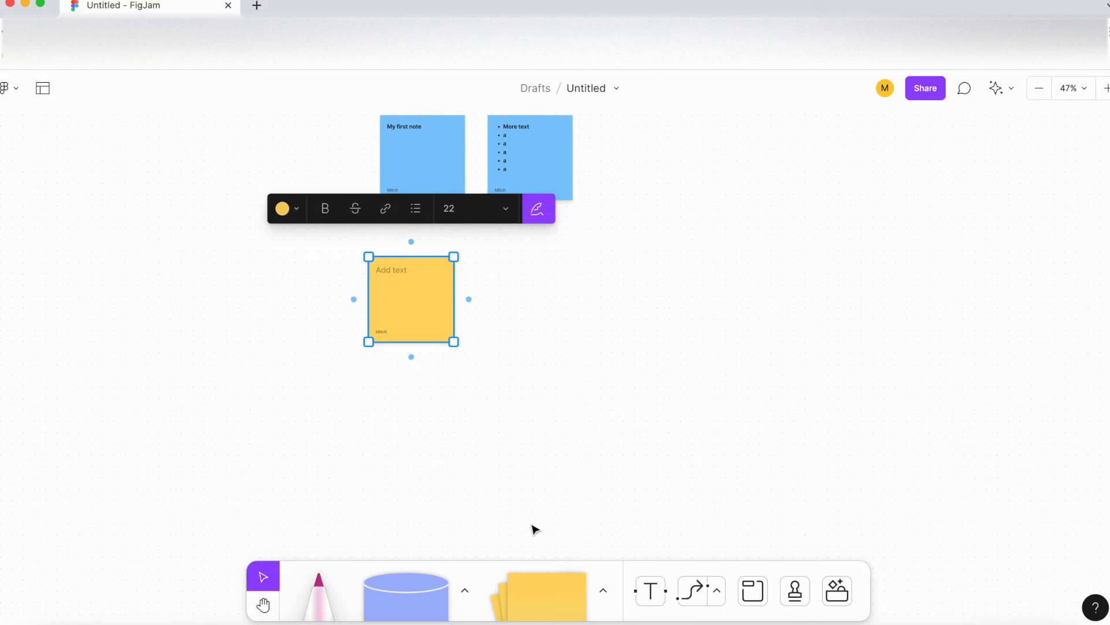
Switch the sticky note colour to violet and add the standalone text "Text tool" below the yellow note
left_click(605, 590)
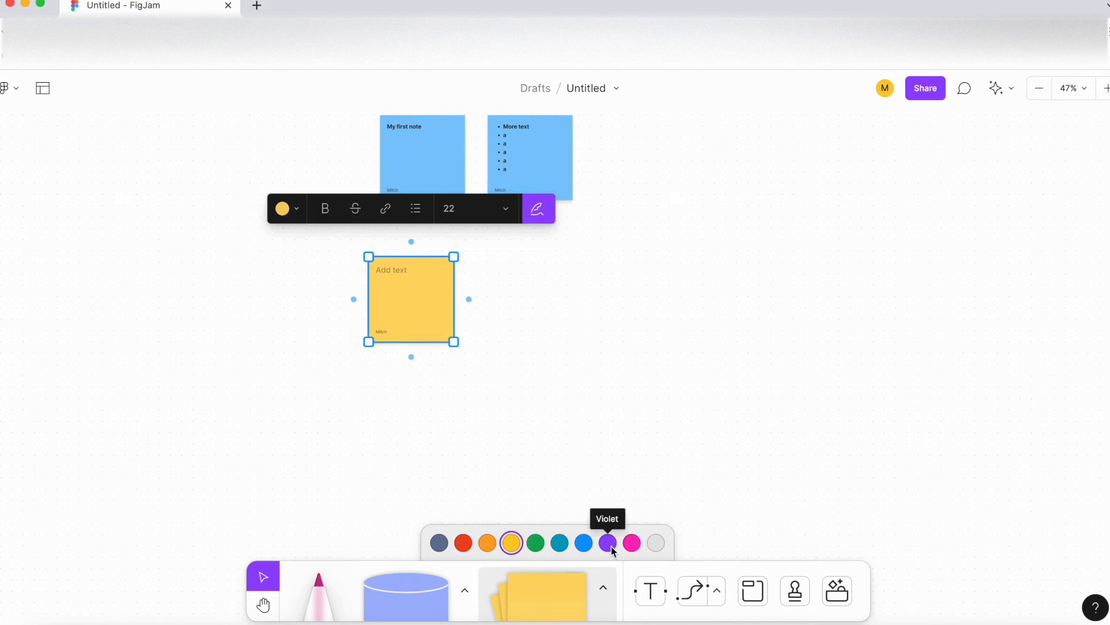
left_click(608, 543)
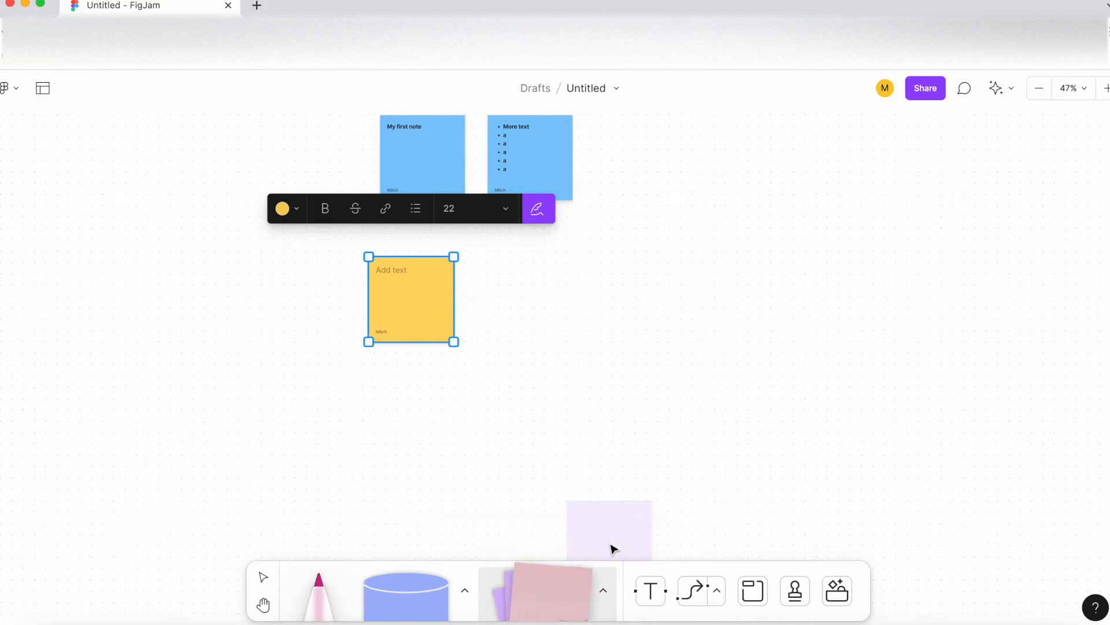
left_click(652, 600)
left_click(362, 448)
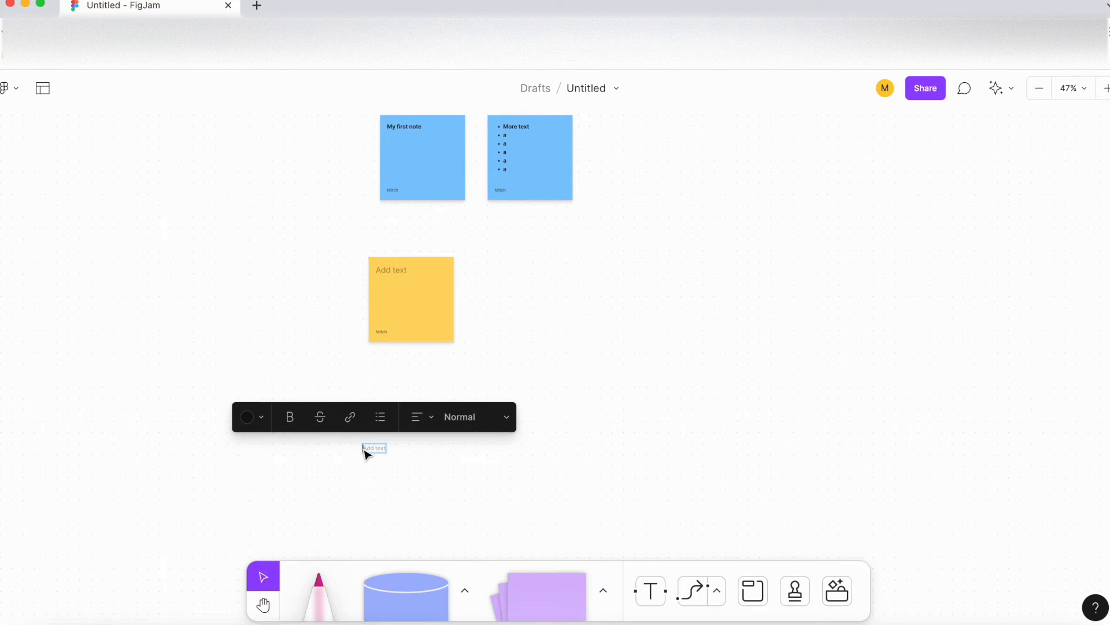
scroll(367, 466, "up", 5)
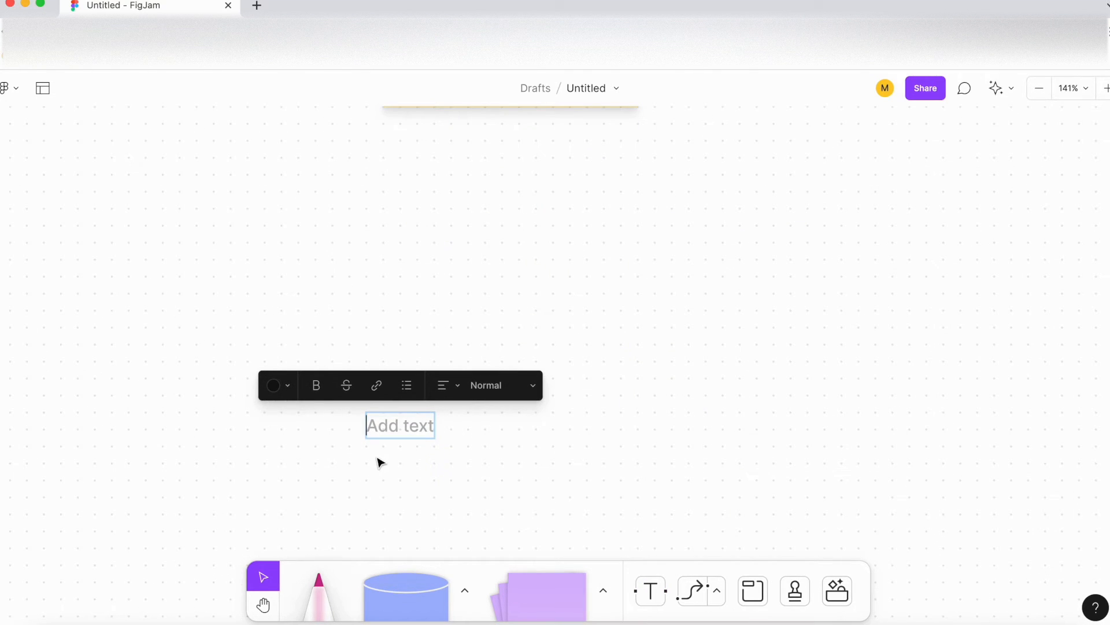
type("Text tool")
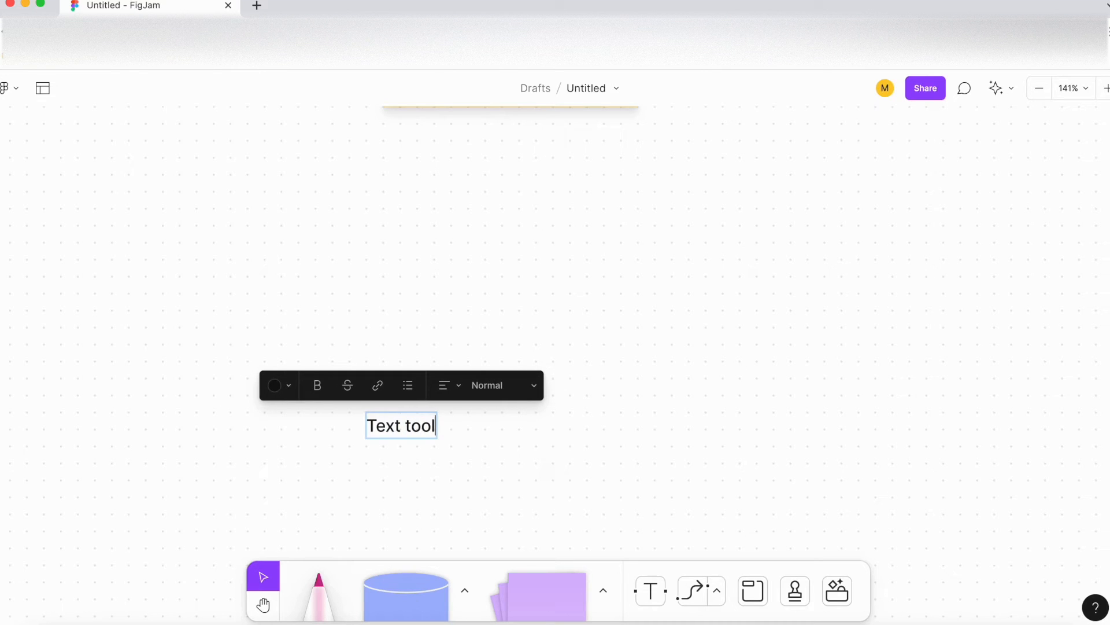
key("Escape")
Colour the "Text tool" text yellow and make it bold, toggling strikethrough on and off
scroll(397, 469, "up", 5)
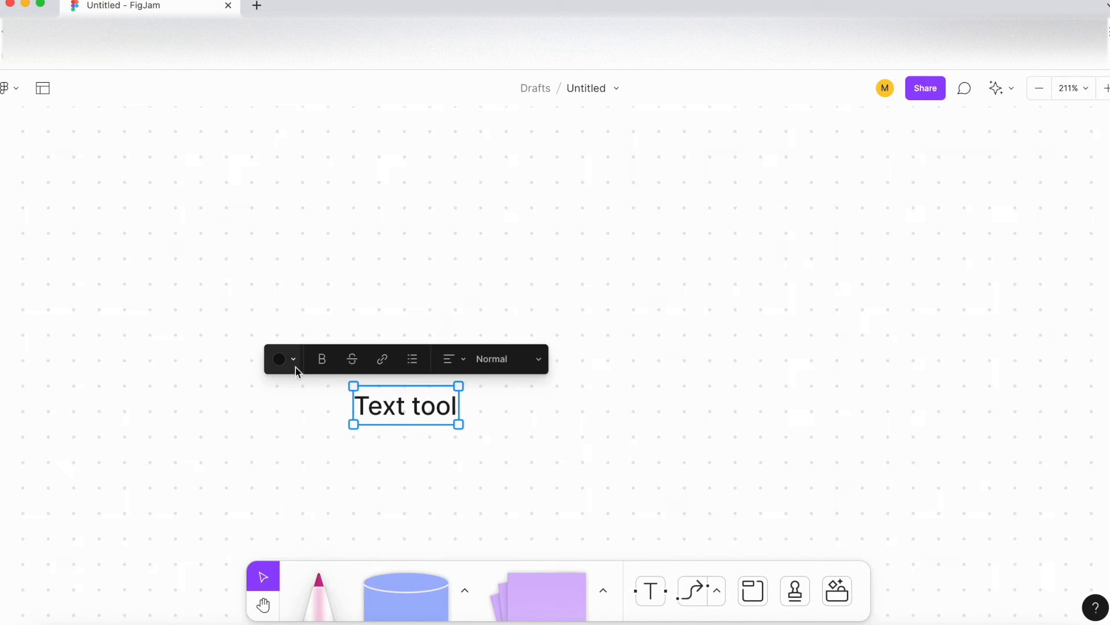
left_click(295, 363)
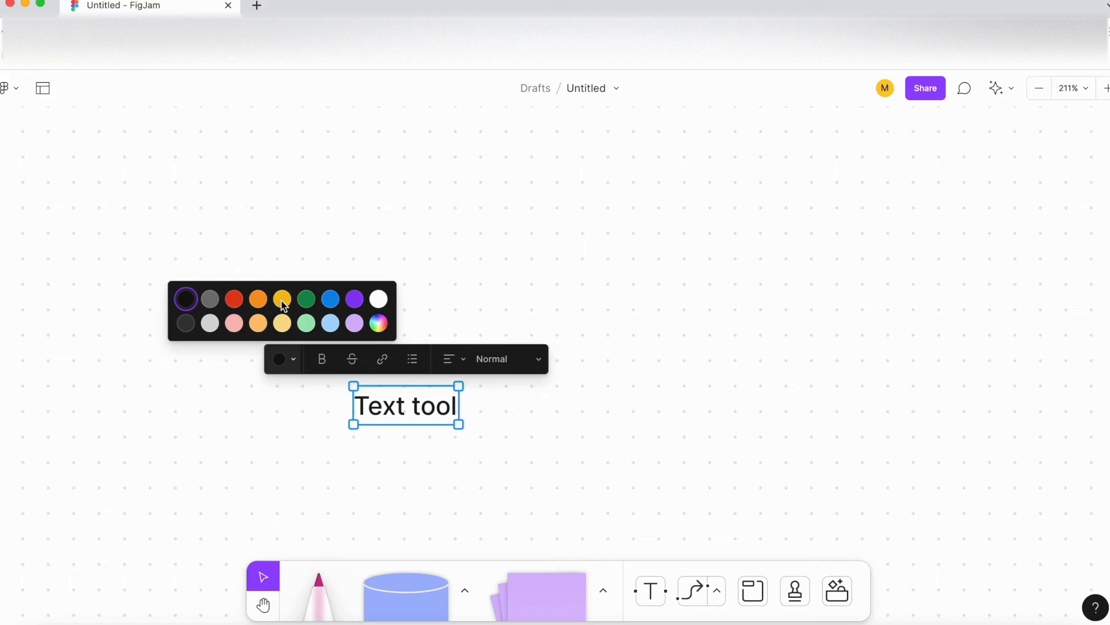
left_click(281, 299)
left_click(322, 363)
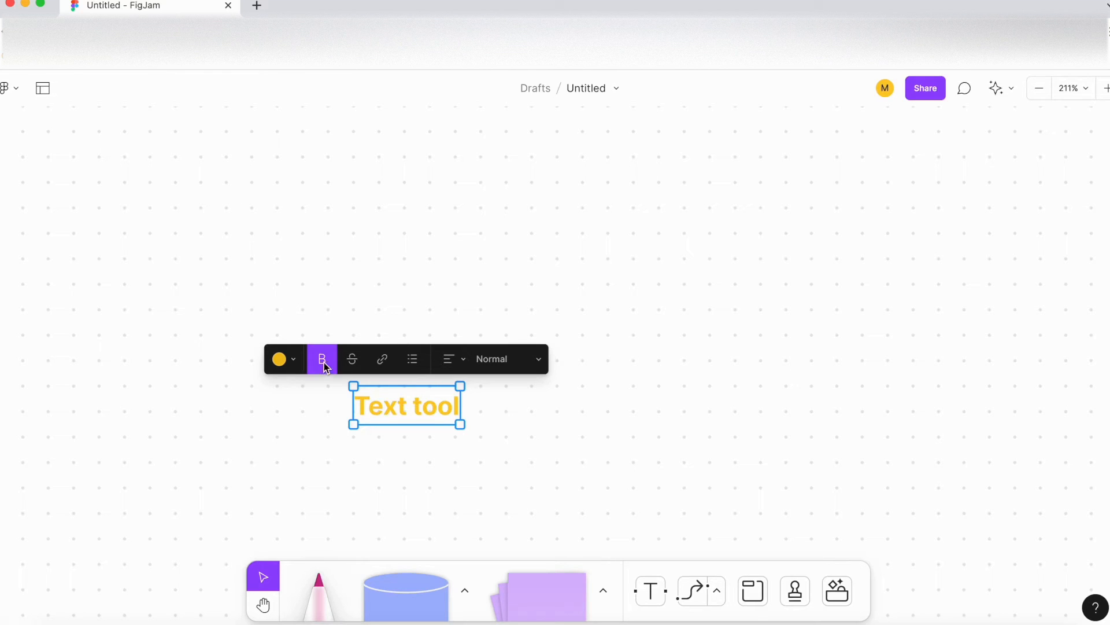
left_click(351, 363)
left_click(351, 363)
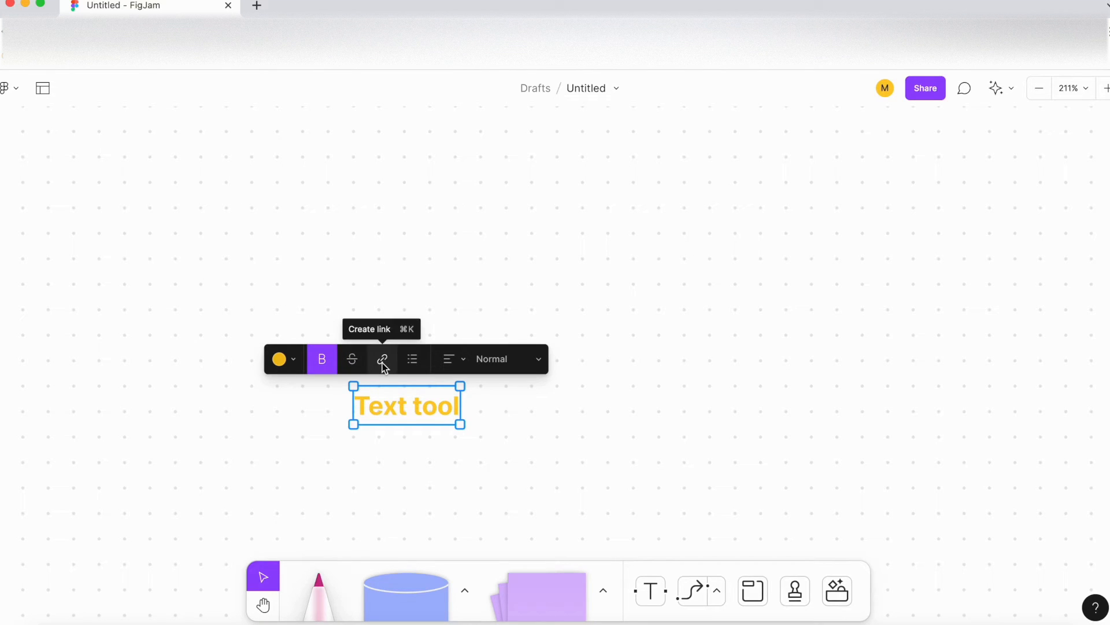
Try a bulleted list and centre alignment on "Text tool", ending with right alignment and no bullet
left_click(418, 362)
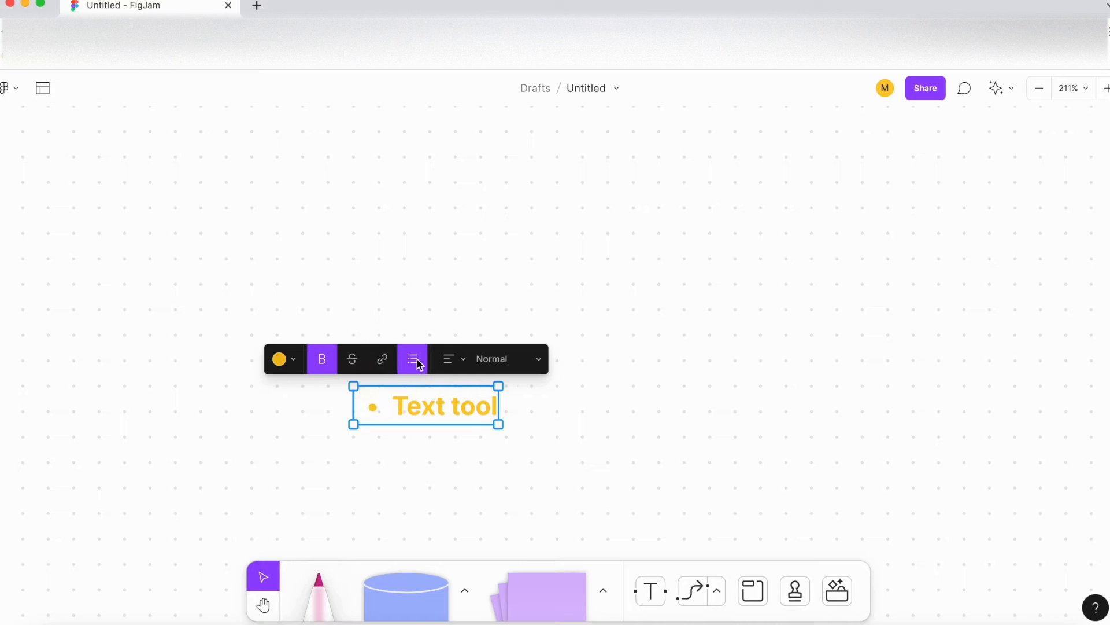
left_click(449, 365)
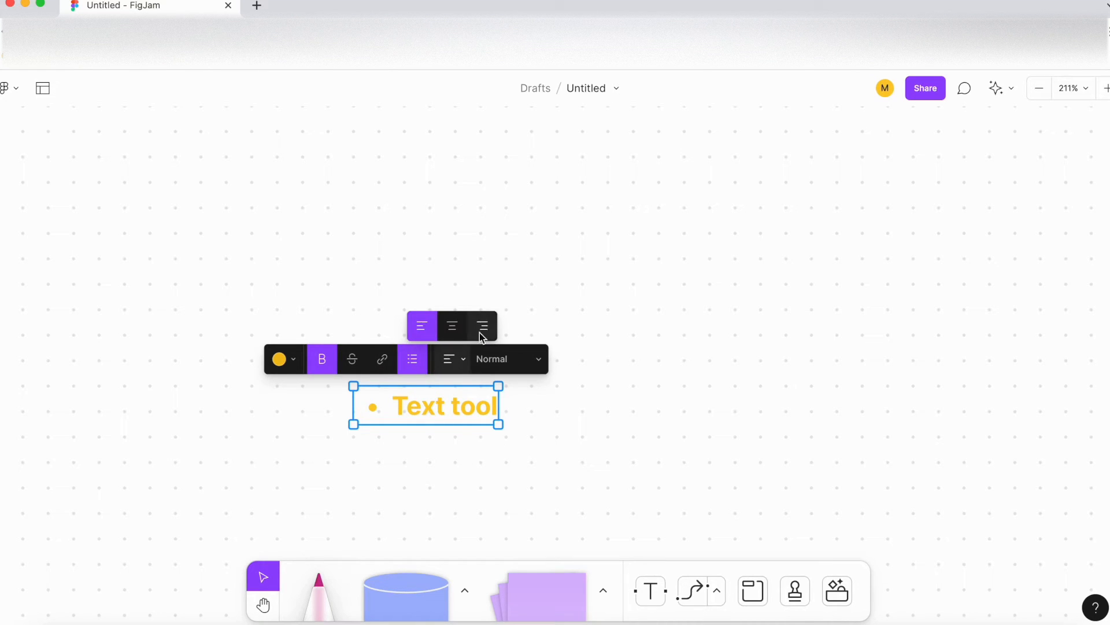
left_click(452, 326)
left_click(471, 359)
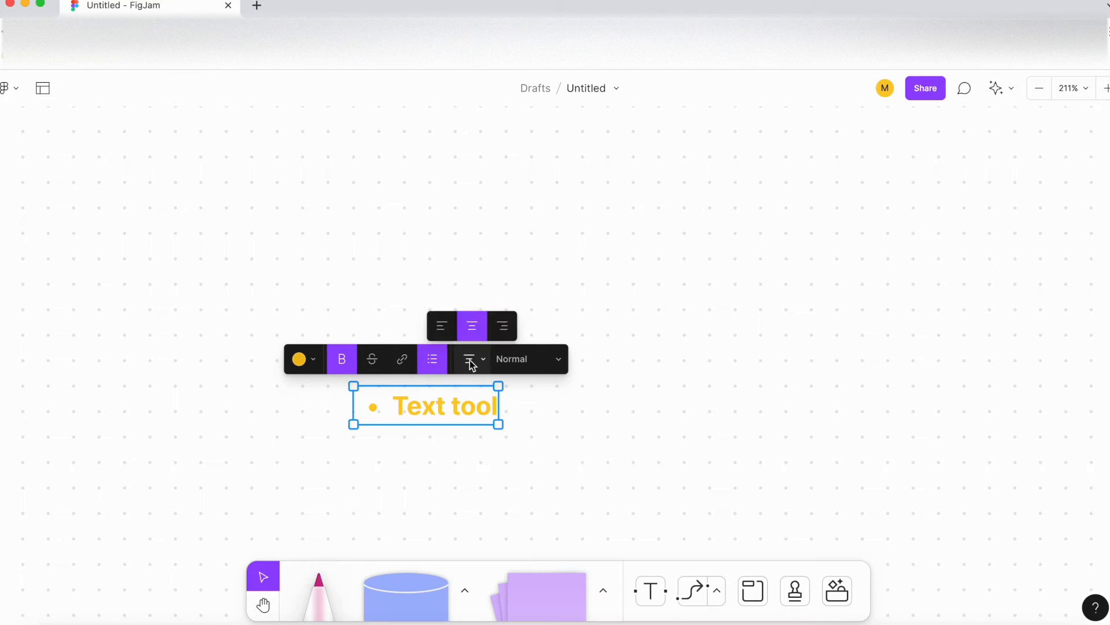
left_click(506, 334)
left_click(426, 367)
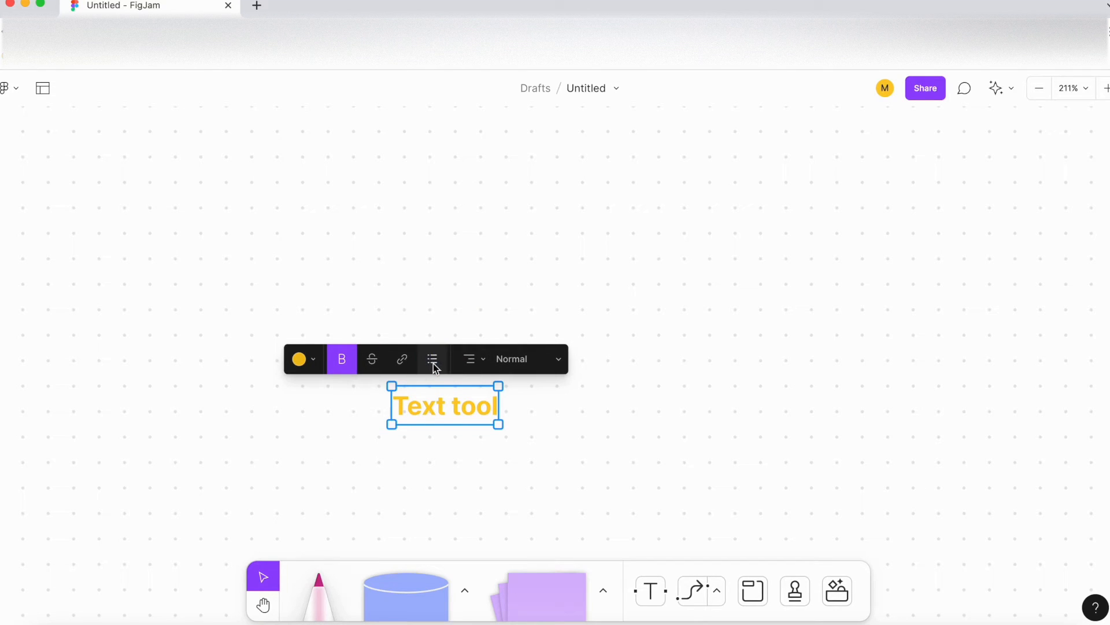
Look at the text size options for "Text tool", keep Normal and deselect the text
left_click(510, 360)
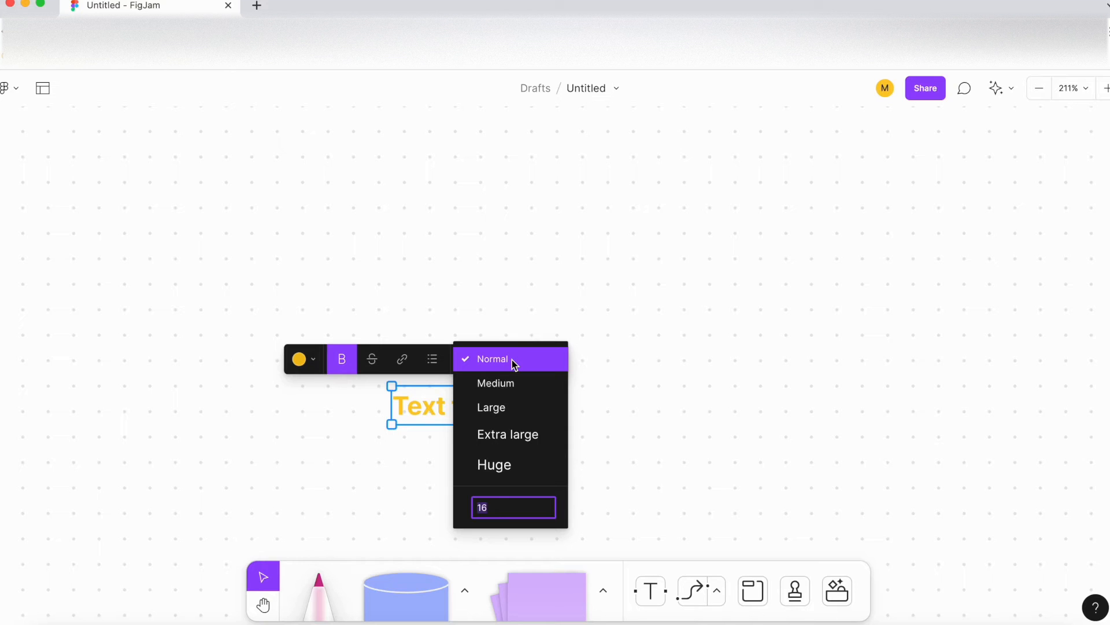
left_click(638, 399)
scroll(290, 453, "down", 3)
scroll(491, 502, "up", 5)
left_click(434, 491)
left_click(407, 385)
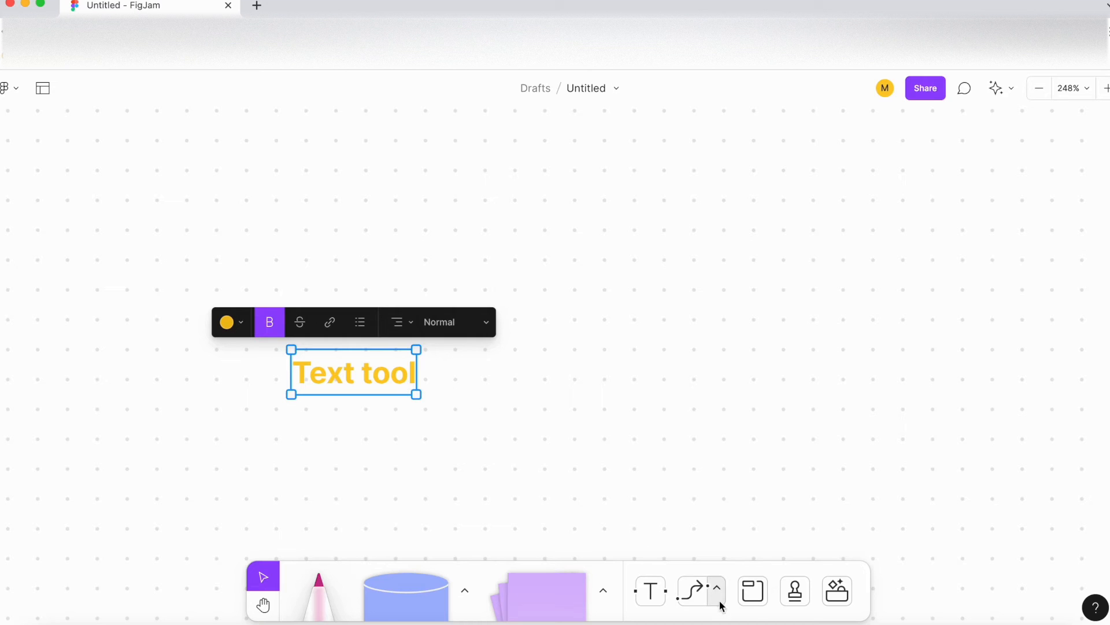
scroll(523, 428, "down", 1)
left_click(522, 428)
scroll(514, 443, "down", 4)
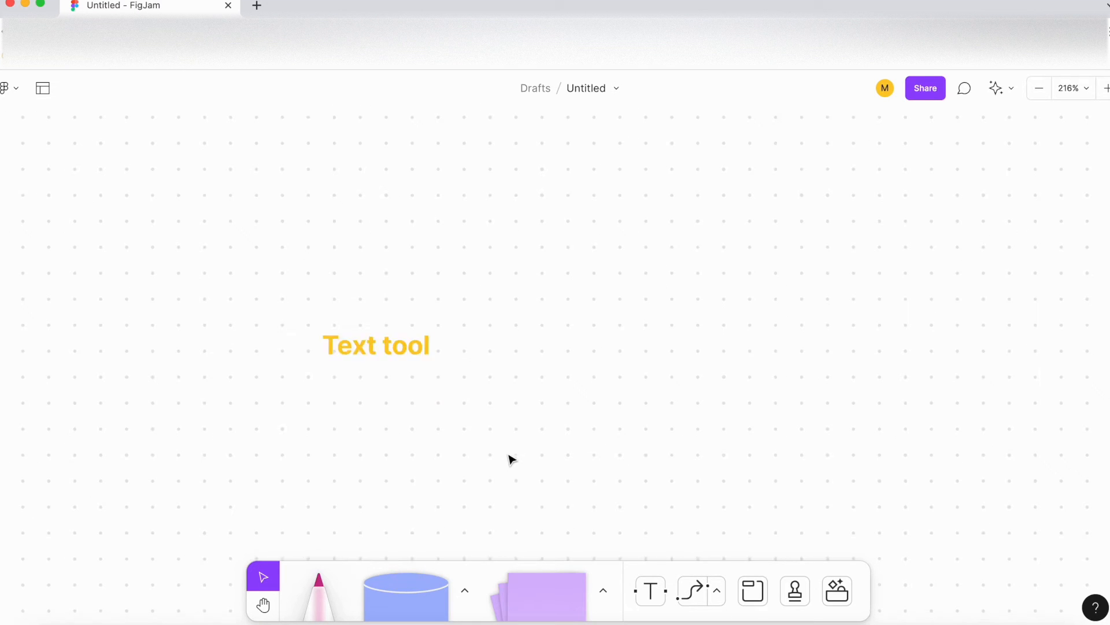
Place a cylinder below the "Text tool" text and duplicate it three times across the empty canvas beside it
left_click(694, 597)
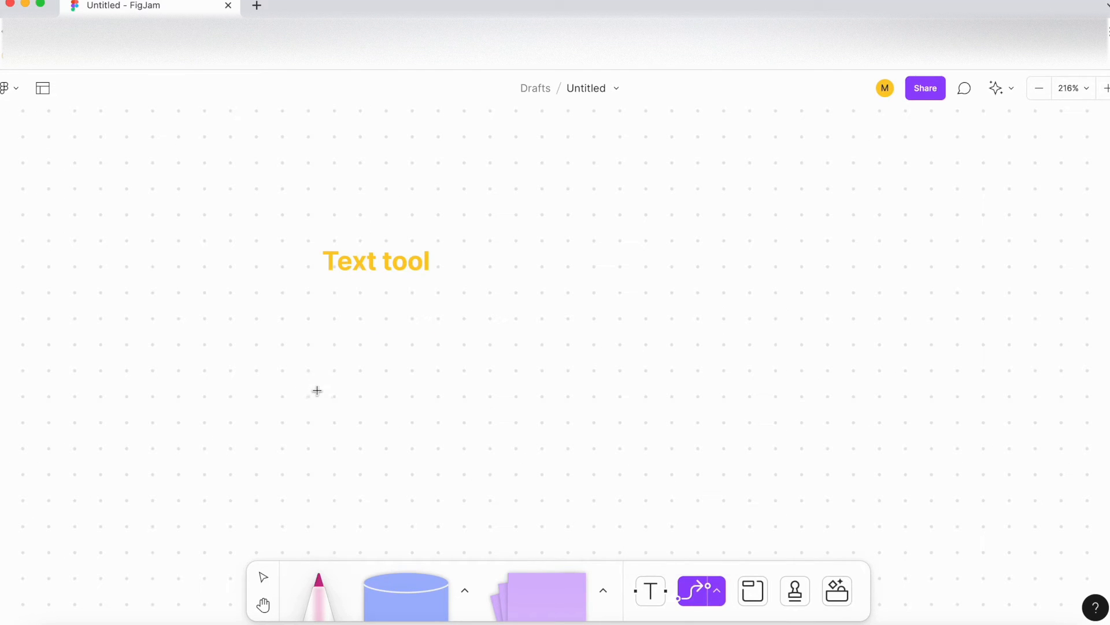
scroll(317, 389, "down", 7)
scroll(361, 388, "down", 3)
left_click(399, 605)
left_click(297, 454)
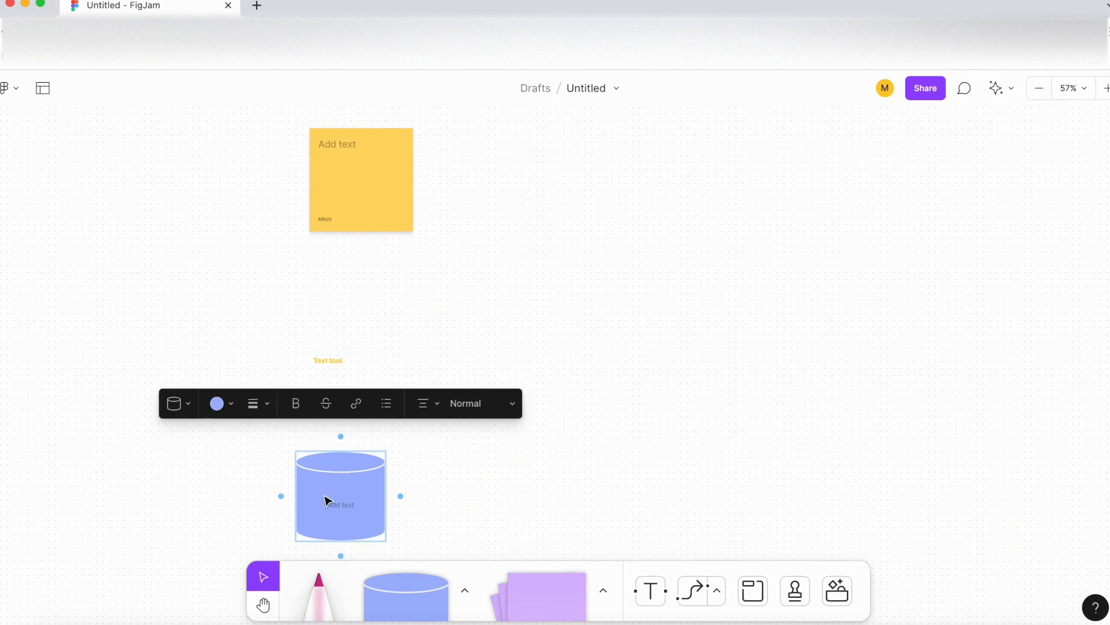
left_click_drag(355, 495, 1048, 605, "alt")
scroll(697, 520, "down", 3)
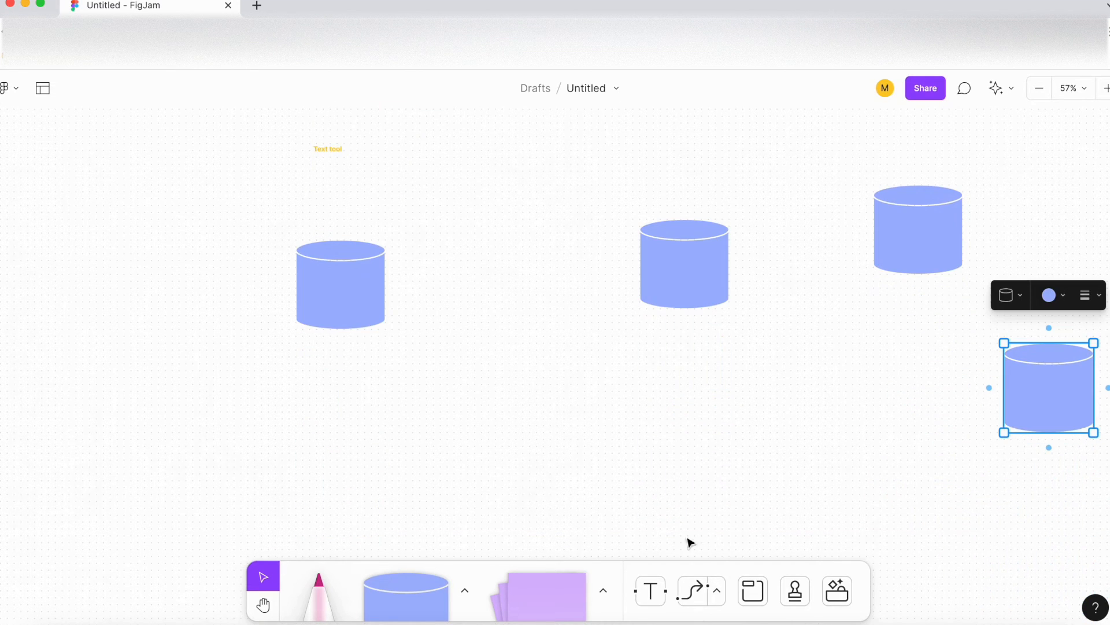
Draw an elbow connector in the empty area below the first two cylinders and colour it red
left_click(693, 596)
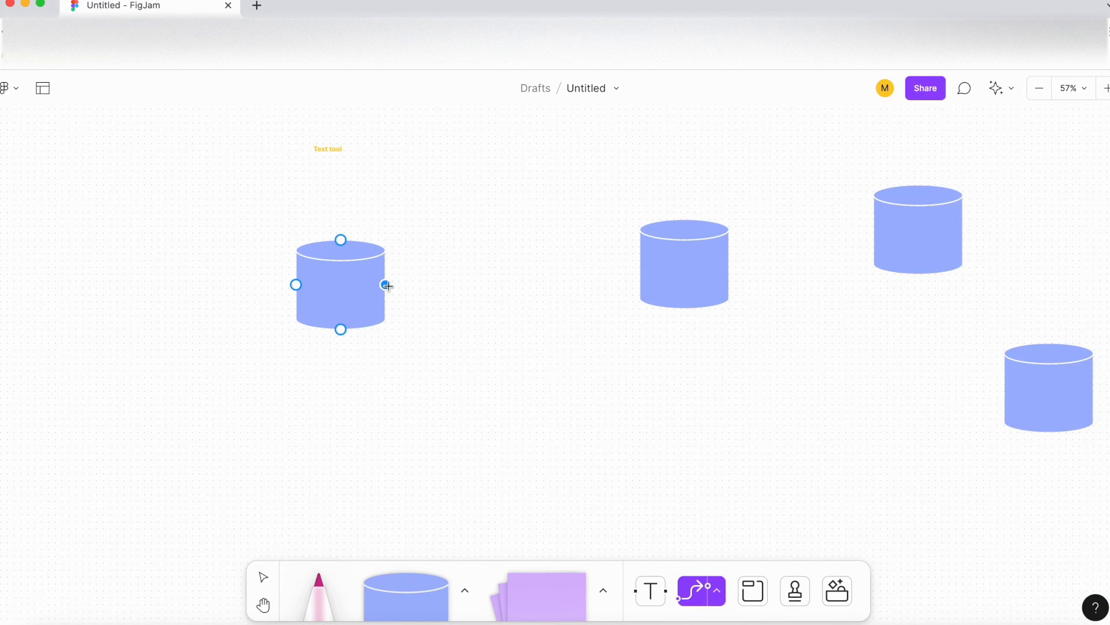
left_click_drag(372, 386, 660, 378)
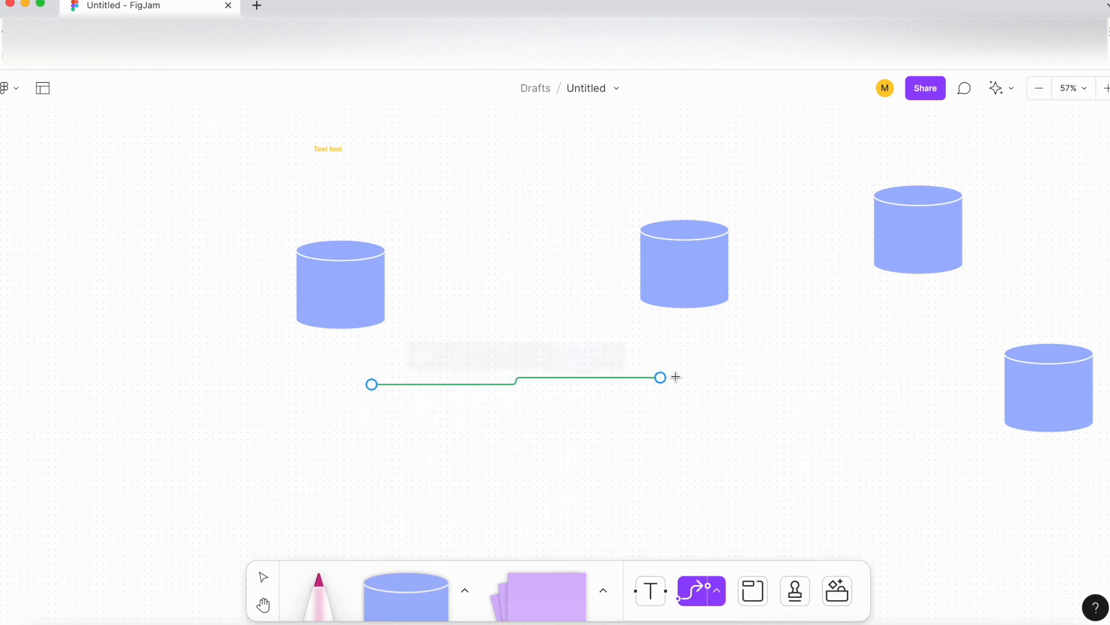
scroll(522, 354, "up", 5)
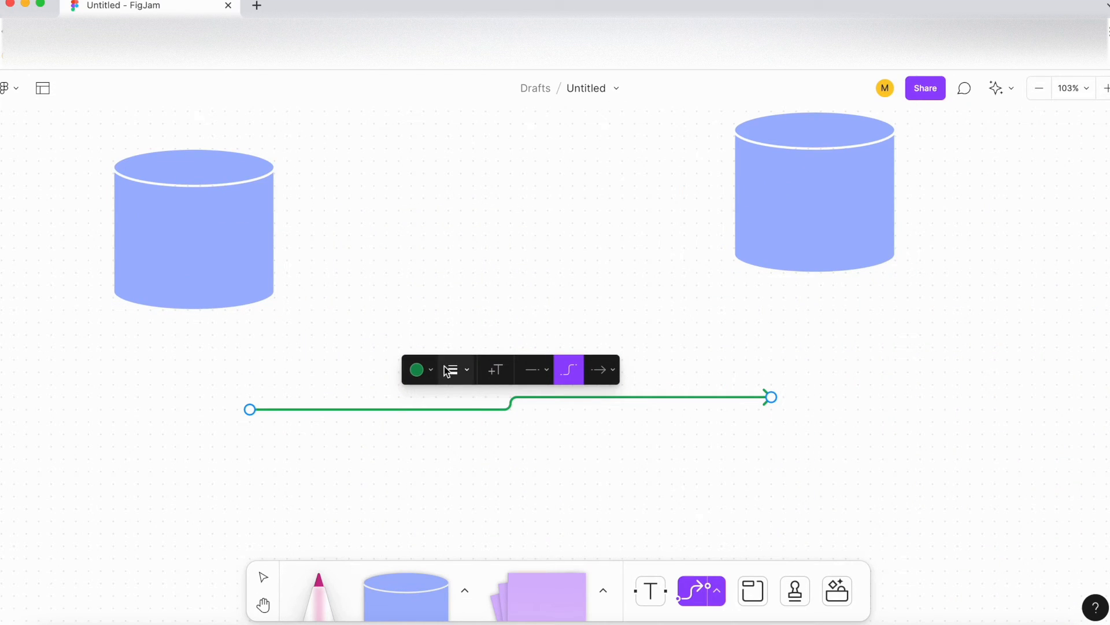
left_click(433, 371)
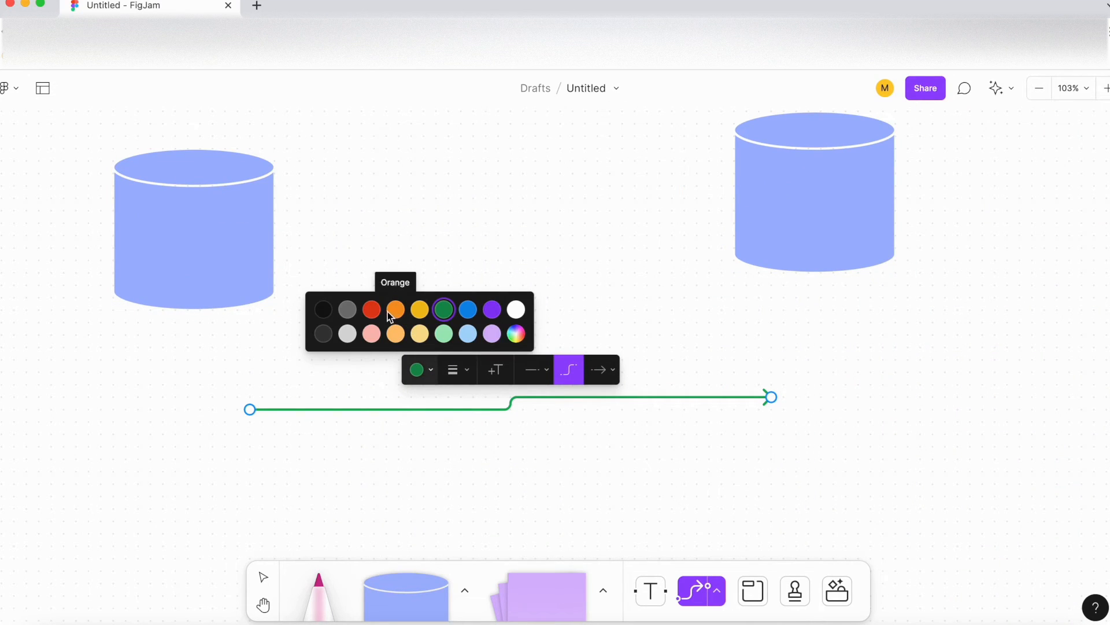
left_click(373, 311)
Make the red connector line thick and dashed
left_click(470, 376)
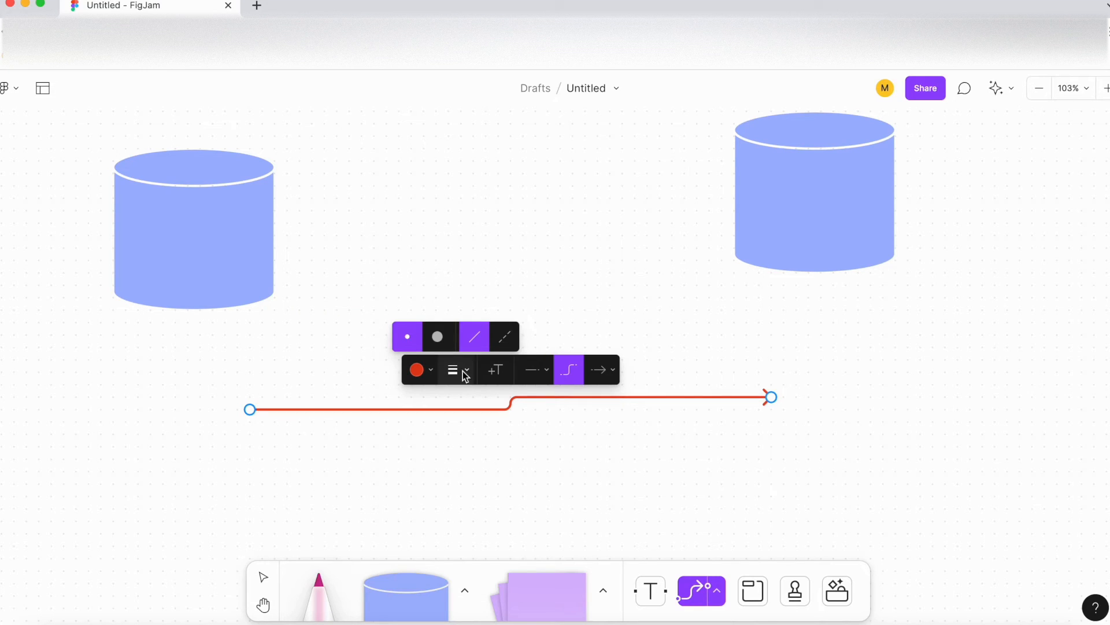
left_click(438, 341)
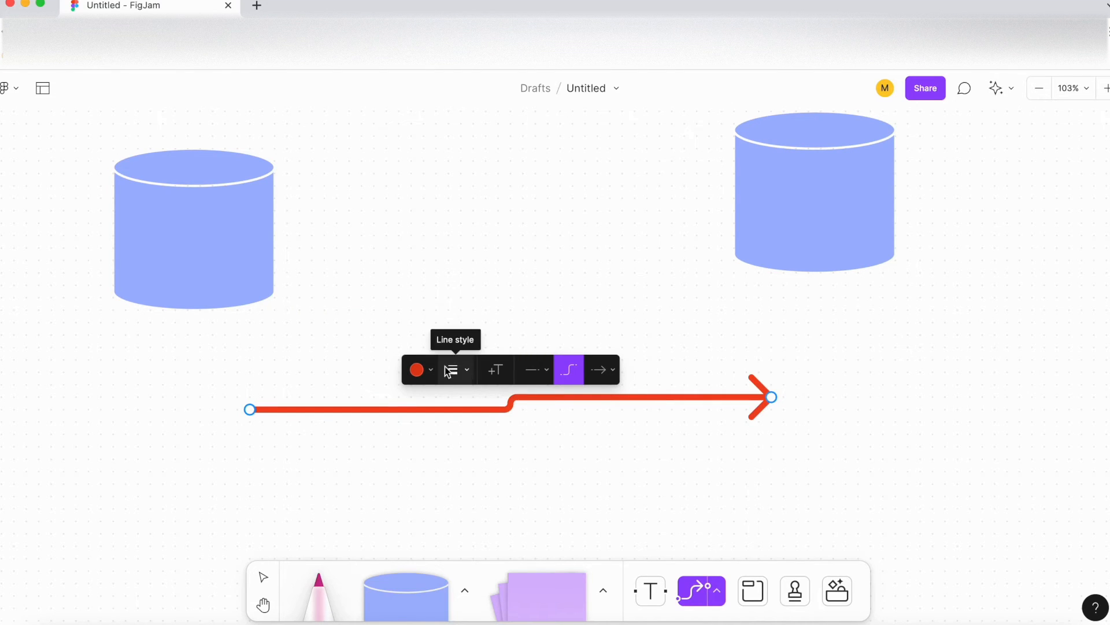
left_click(474, 342)
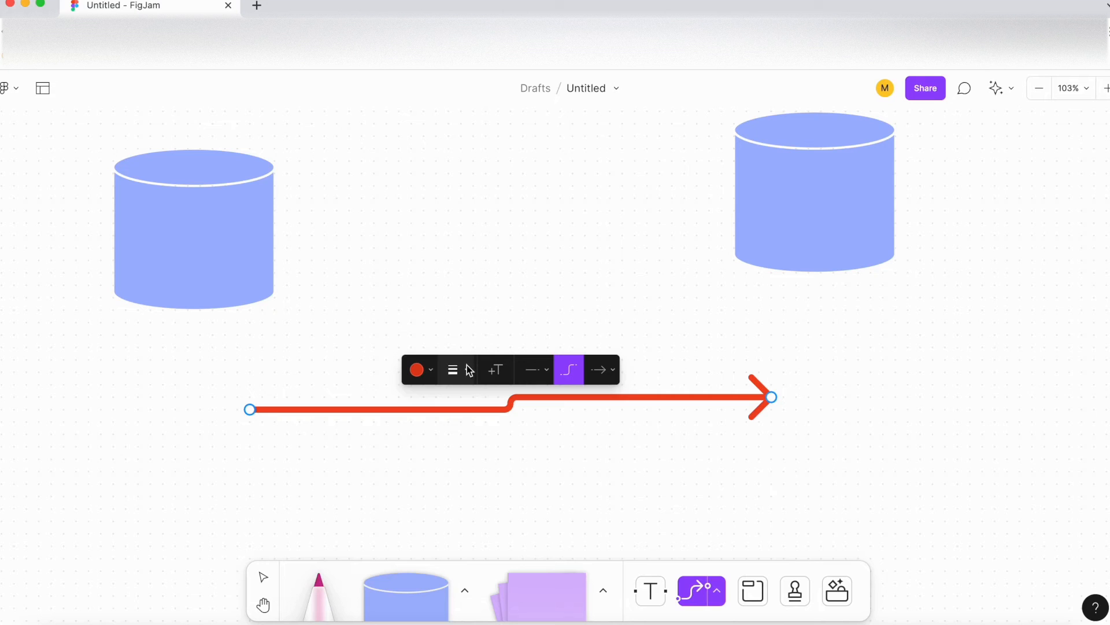
left_click(466, 365)
left_click(506, 338)
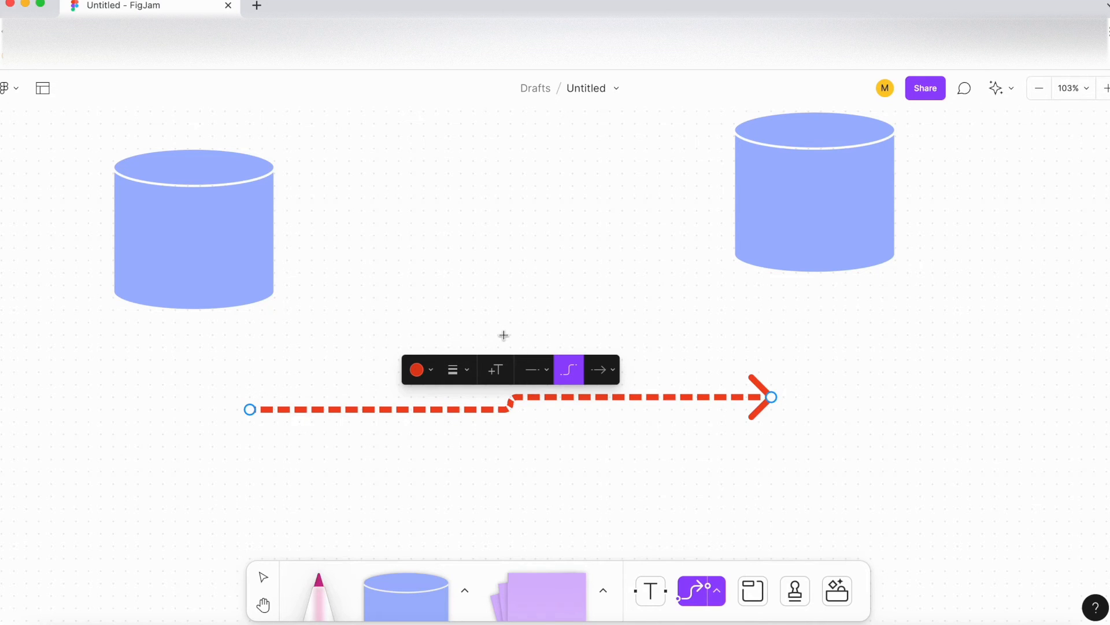
Try the thin weight on the dashed connector and return it to thick
left_click(465, 374)
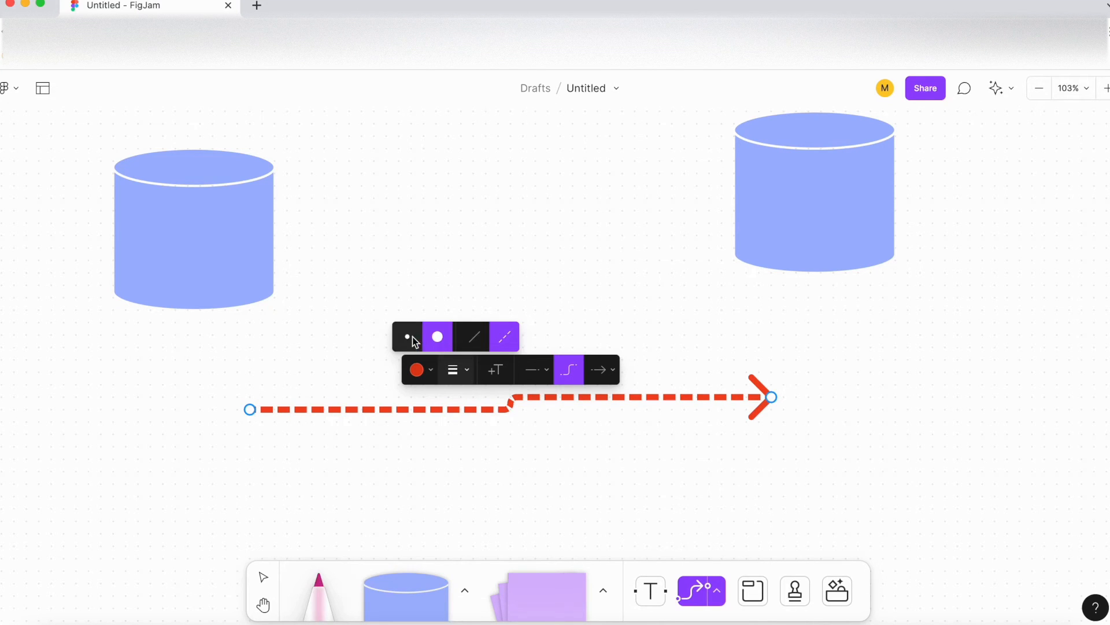
left_click(409, 338)
left_click(457, 370)
left_click(440, 341)
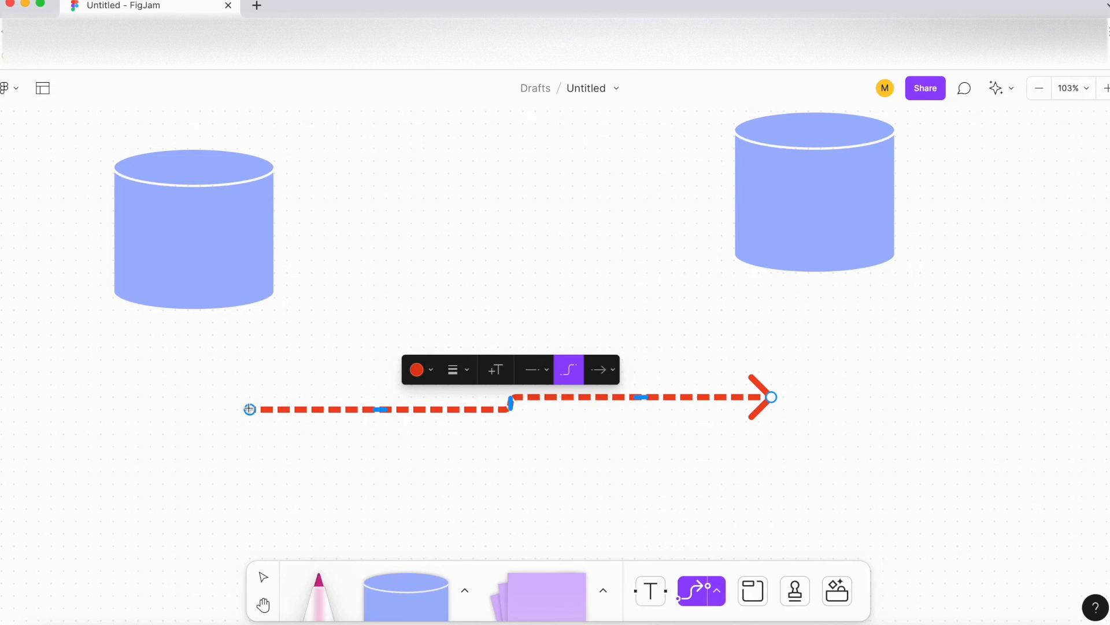
Remove the connector's end arrowhead and switch the line between straight and elbow, leaving it as an elbow
left_click(609, 377)
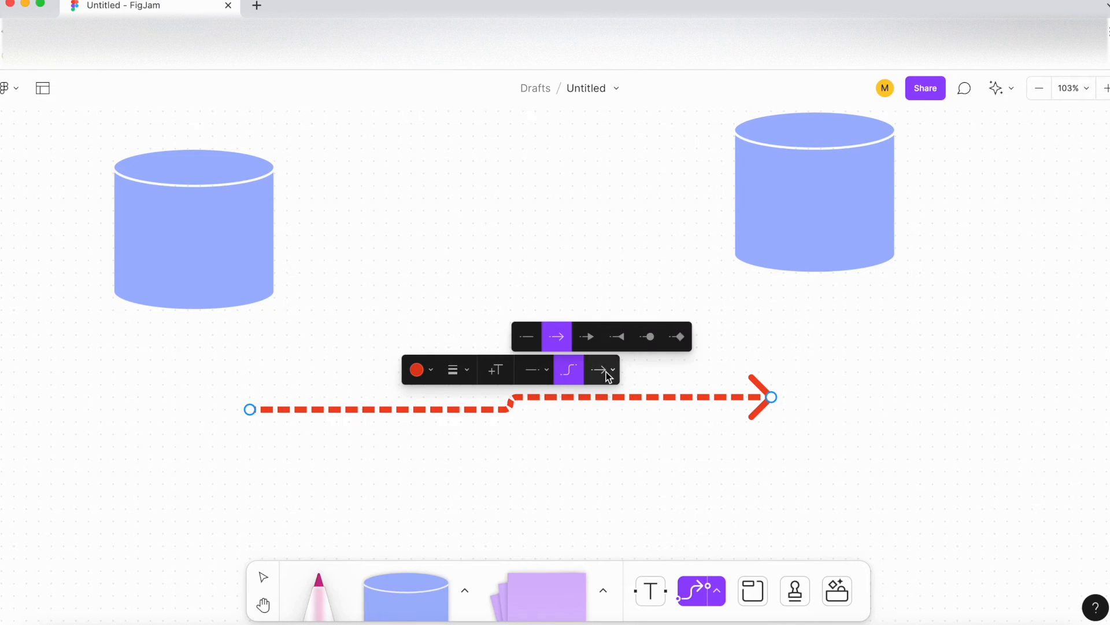
left_click(522, 338)
left_click(582, 367)
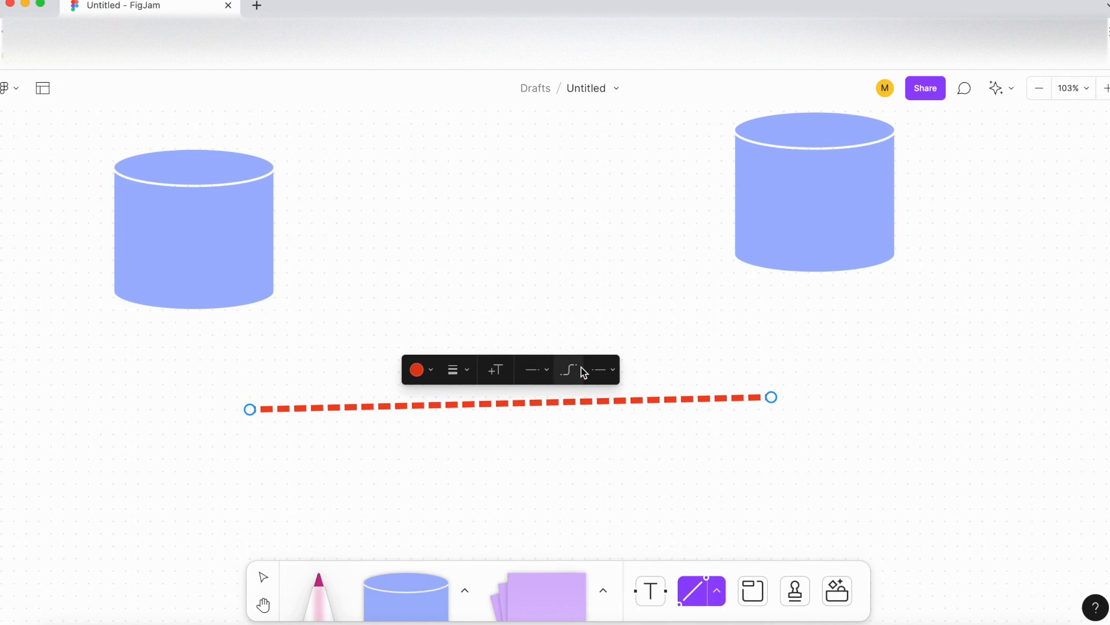
left_click(596, 372)
left_click(574, 370)
left_click(574, 370)
left_click(574, 370)
left_click(577, 376)
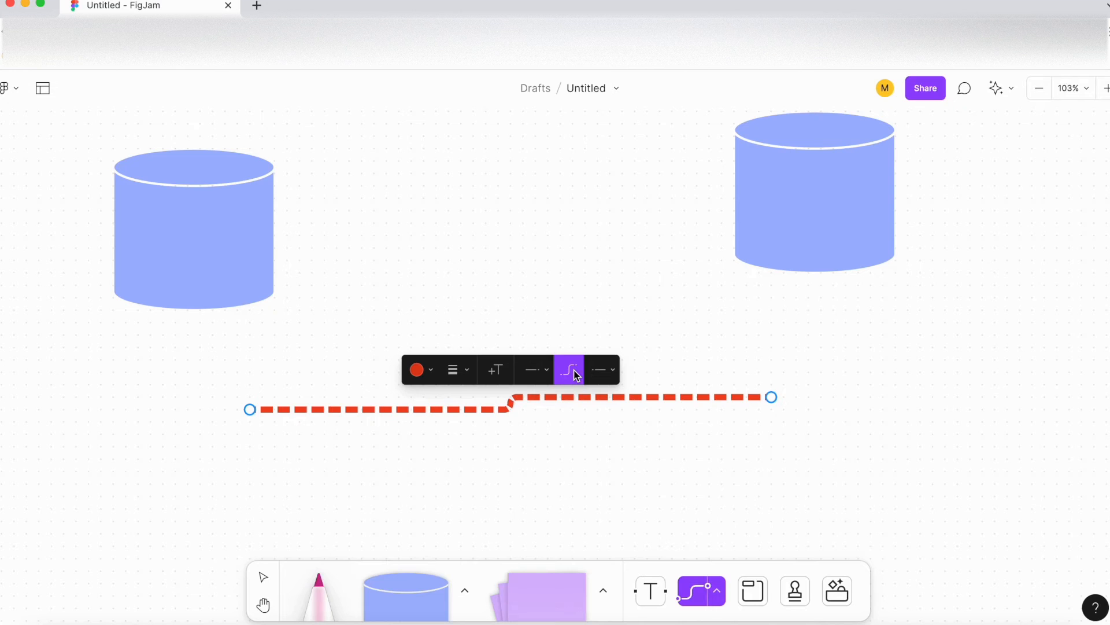
Lower the connector's left end point and compare the straight and elbow line types, ending on elbow
left_click_drag(250, 410, 250, 496)
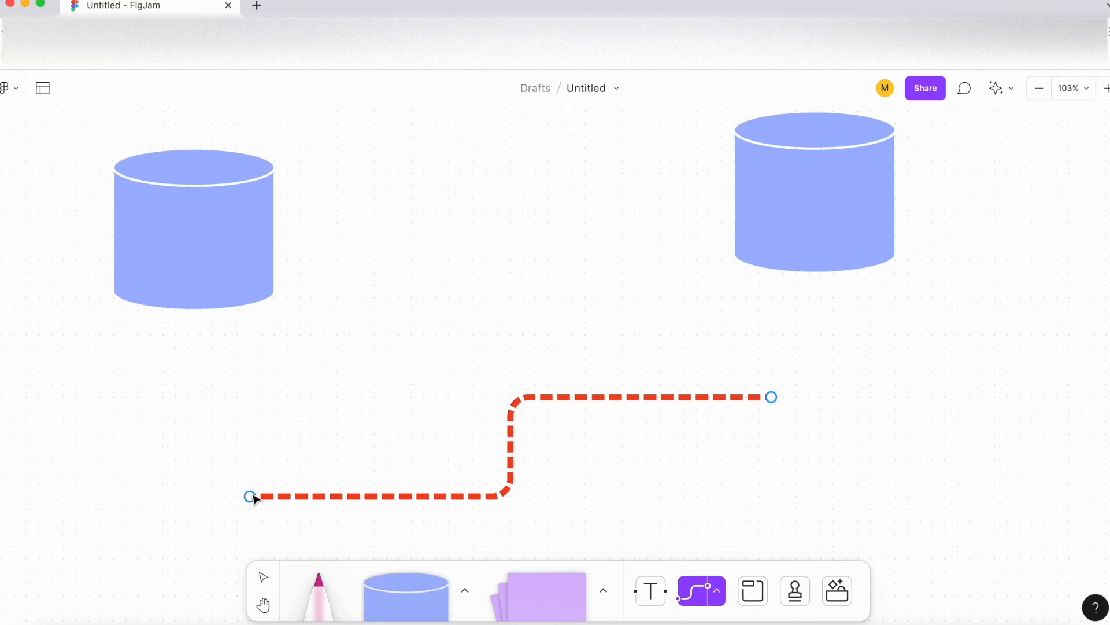
left_click(570, 377)
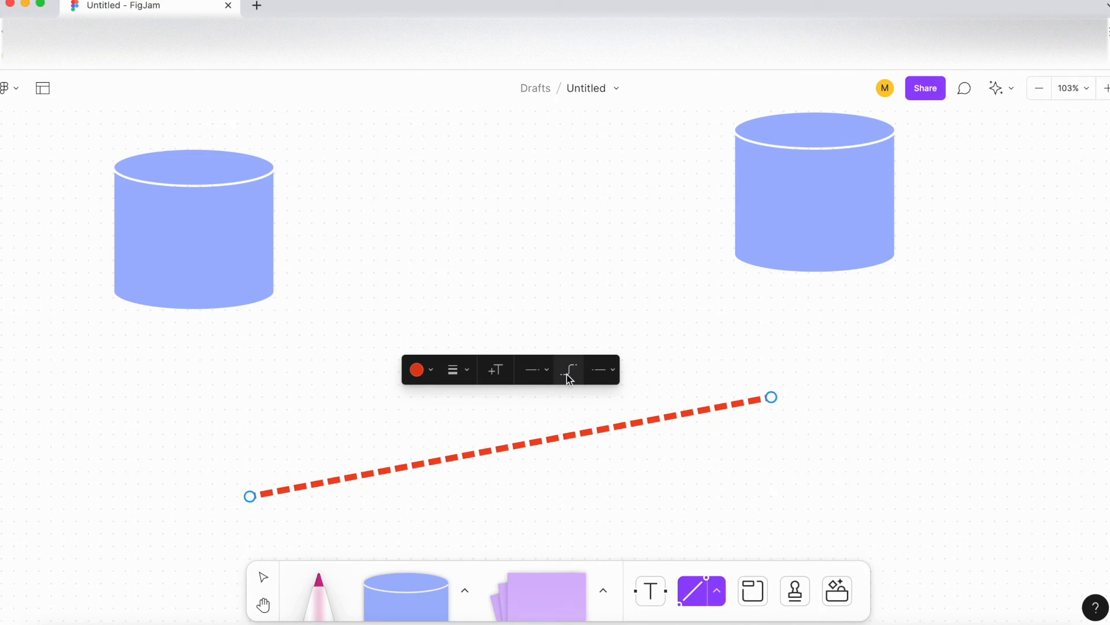
left_click(568, 376)
left_click(568, 376)
left_click(568, 376)
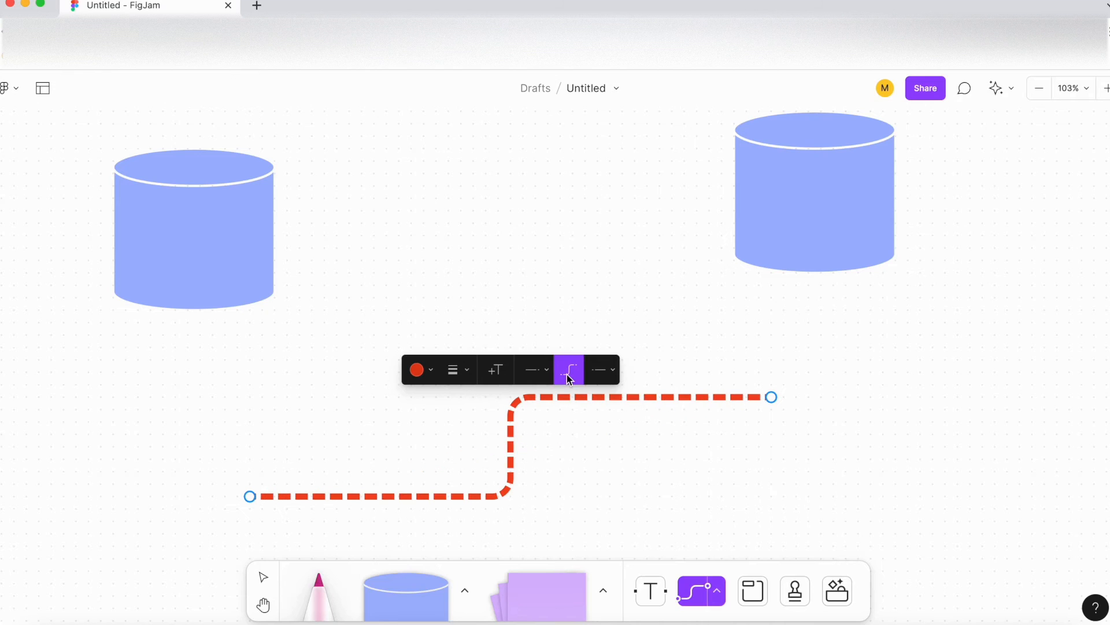
Set the end point of the red dashed elbow connector to a circle
left_click(613, 375)
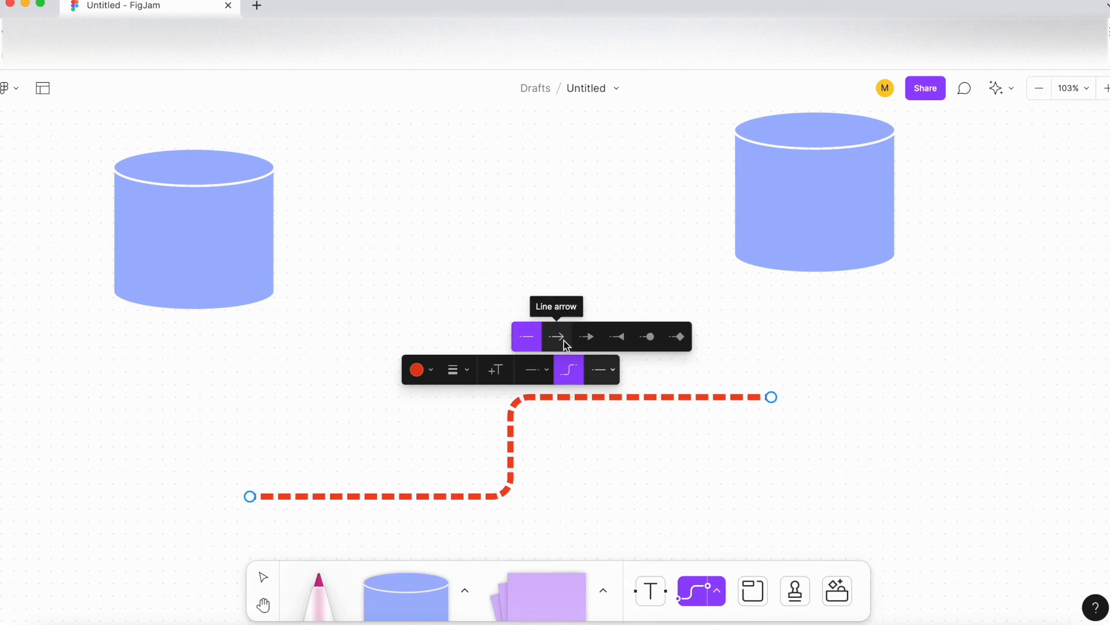
left_click(648, 338)
scroll(414, 414, "down", 5)
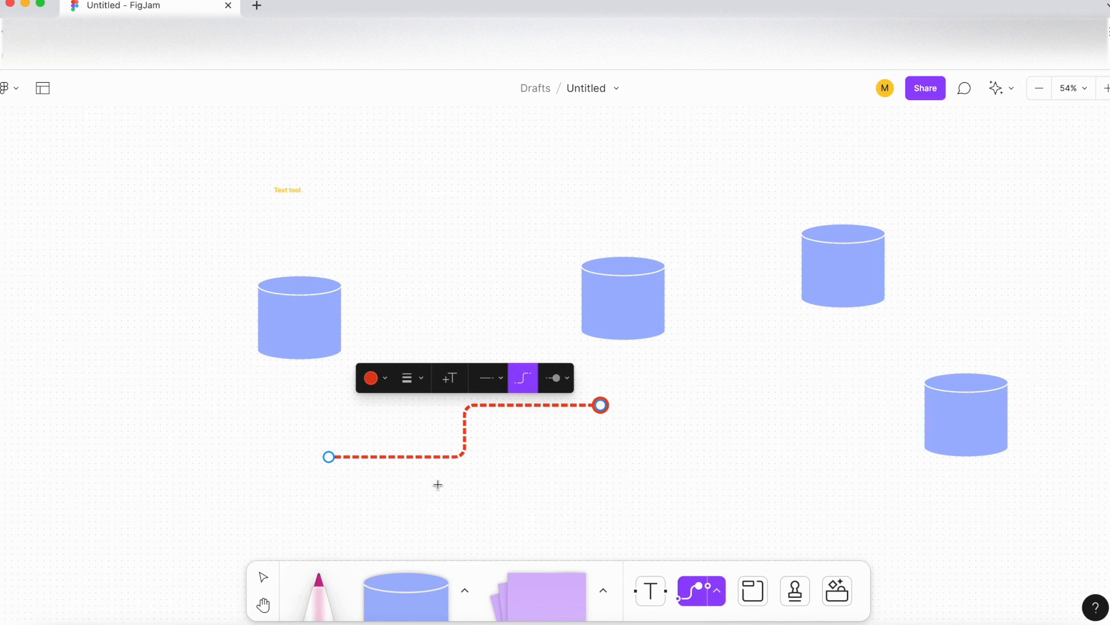
key("Escape")
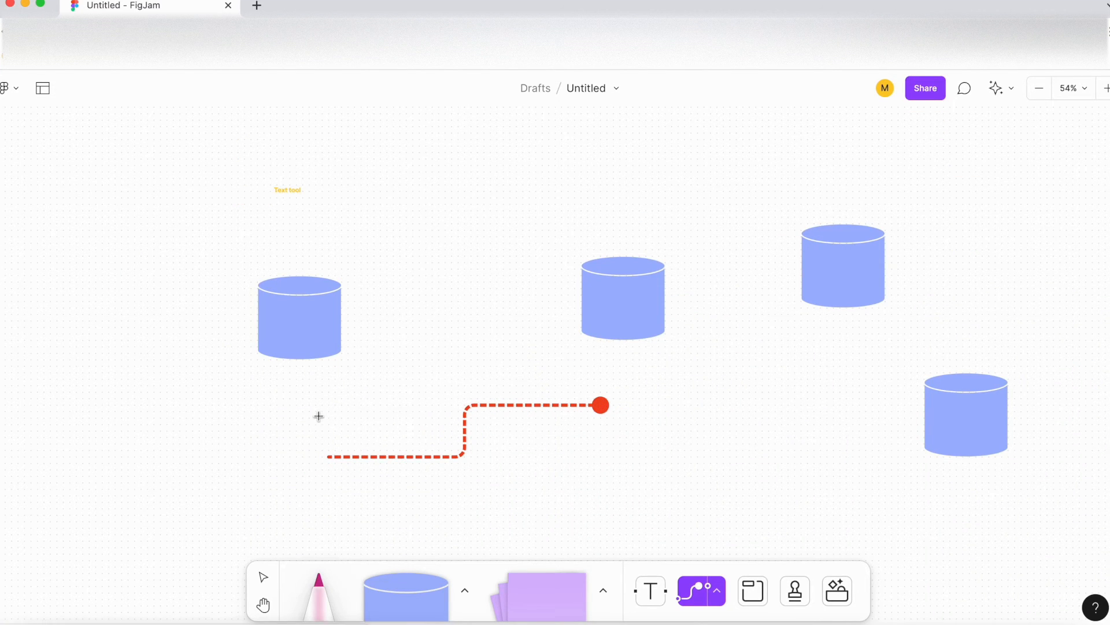
Attach the dashed connector from the left cylinder to the upper-right cylinder, and move the middle cylinder below the line
left_click(264, 577)
left_click(332, 458)
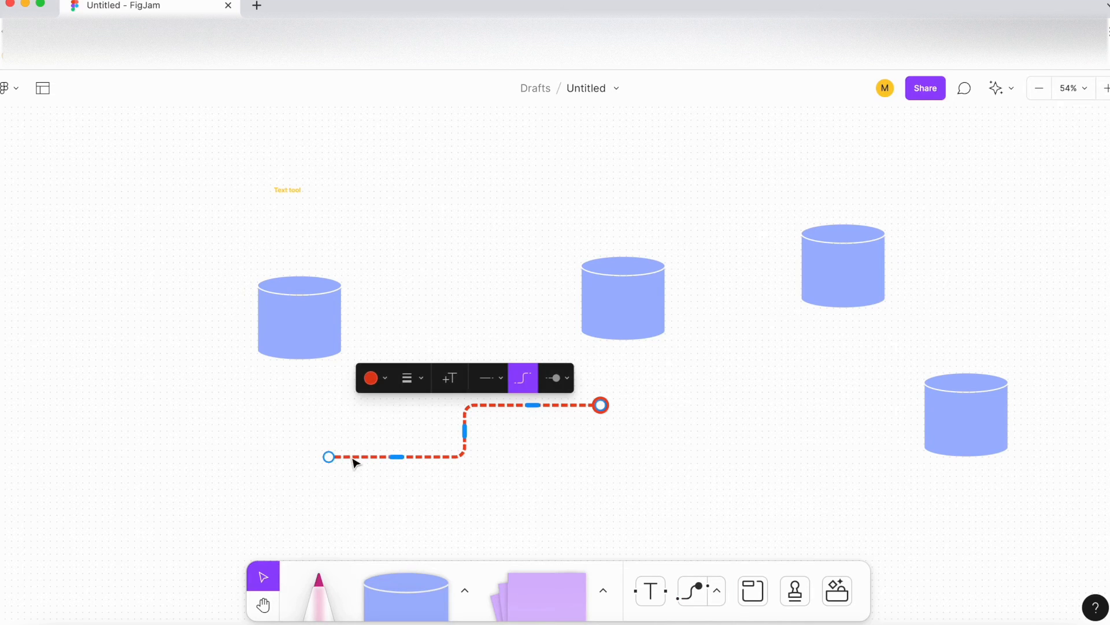
left_click_drag(355, 463, 372, 318)
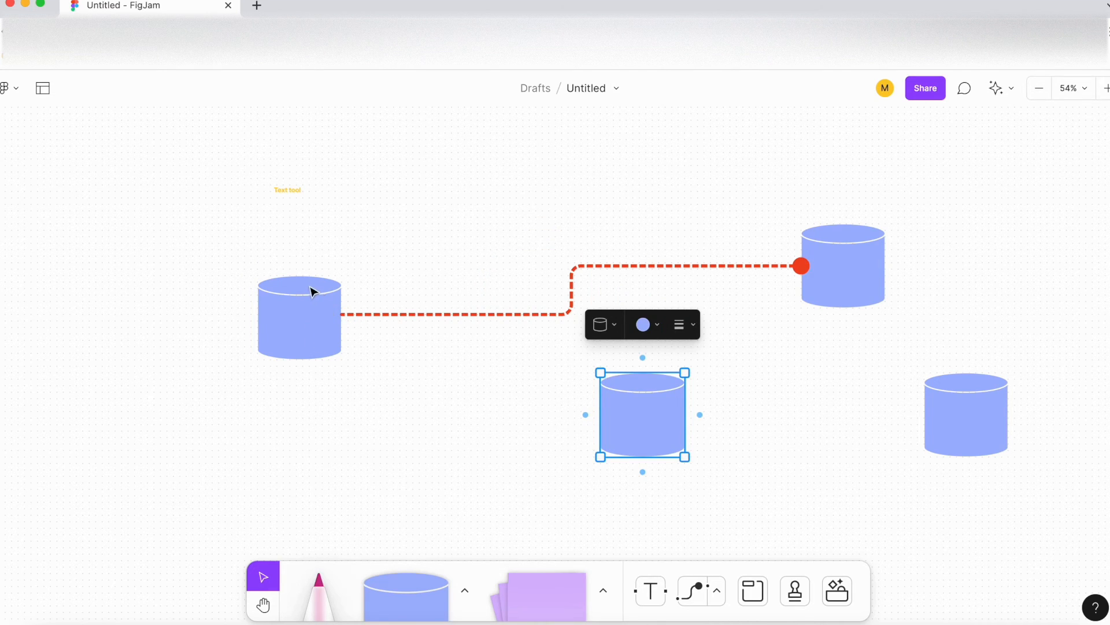
left_click(305, 315)
Change the connector's end point at the upper-right cylinder to a solid triangle arrow
left_click(751, 265)
left_click(793, 266)
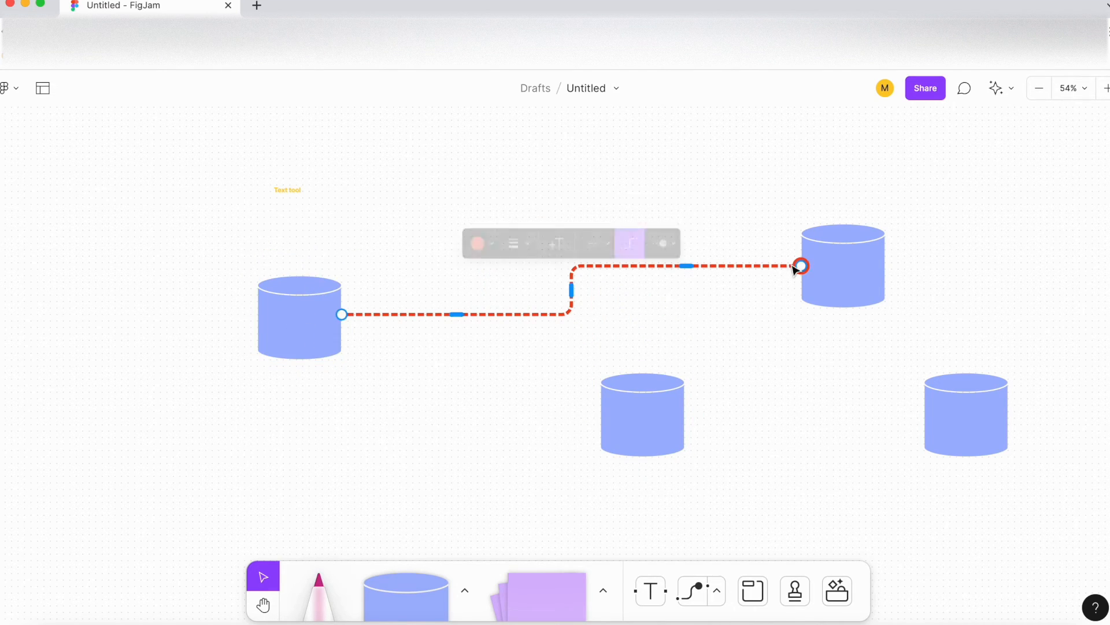
left_click(665, 242)
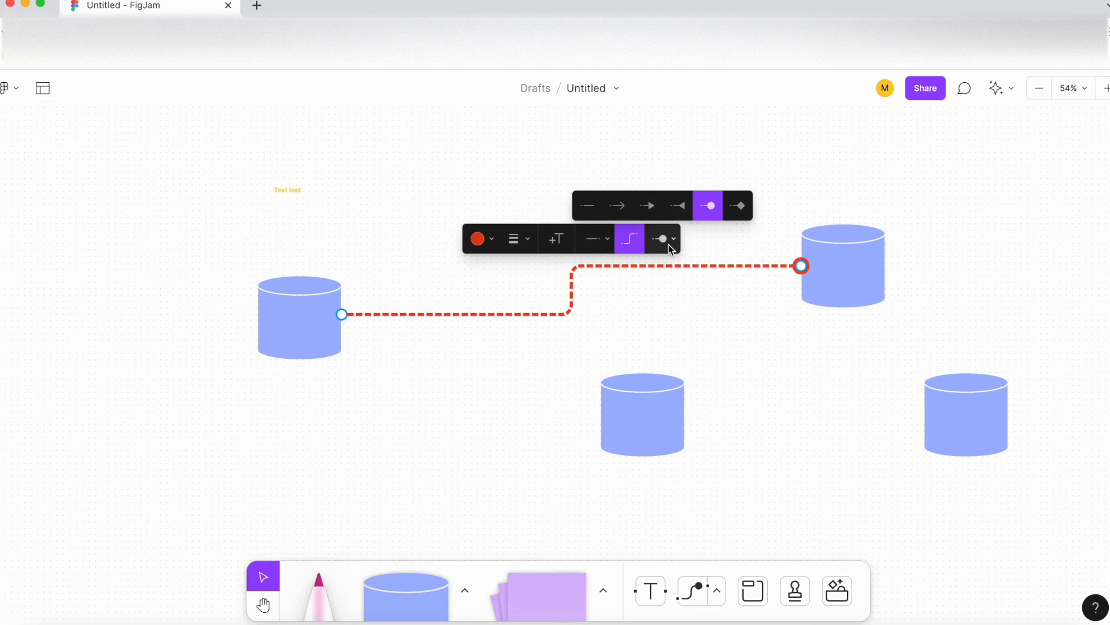
left_click(654, 209)
left_click(343, 335)
left_click(313, 322)
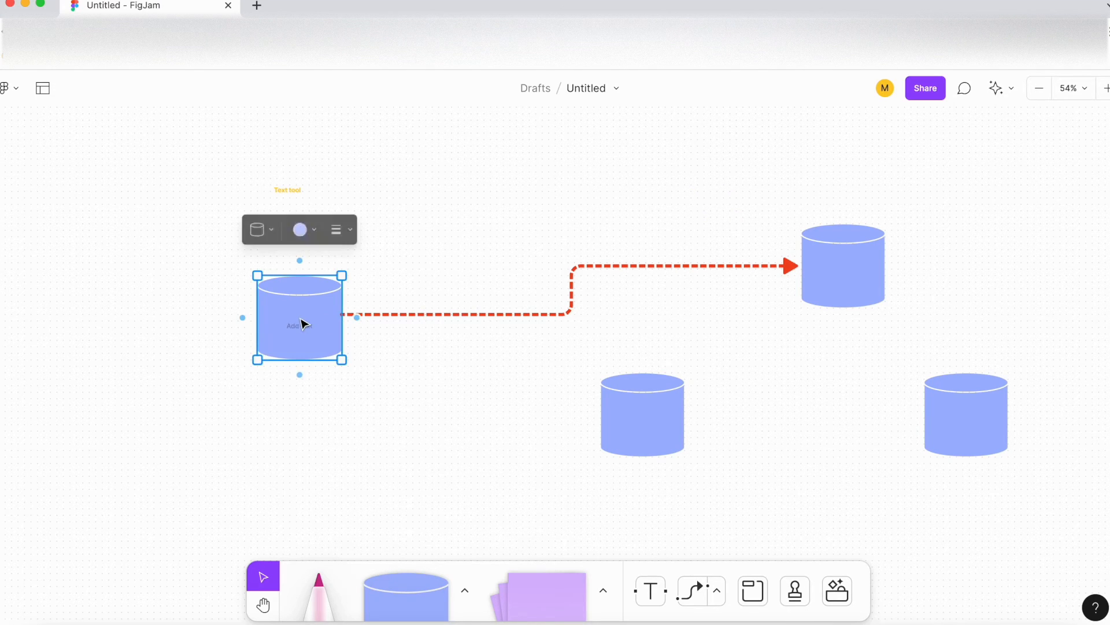
left_click(838, 273)
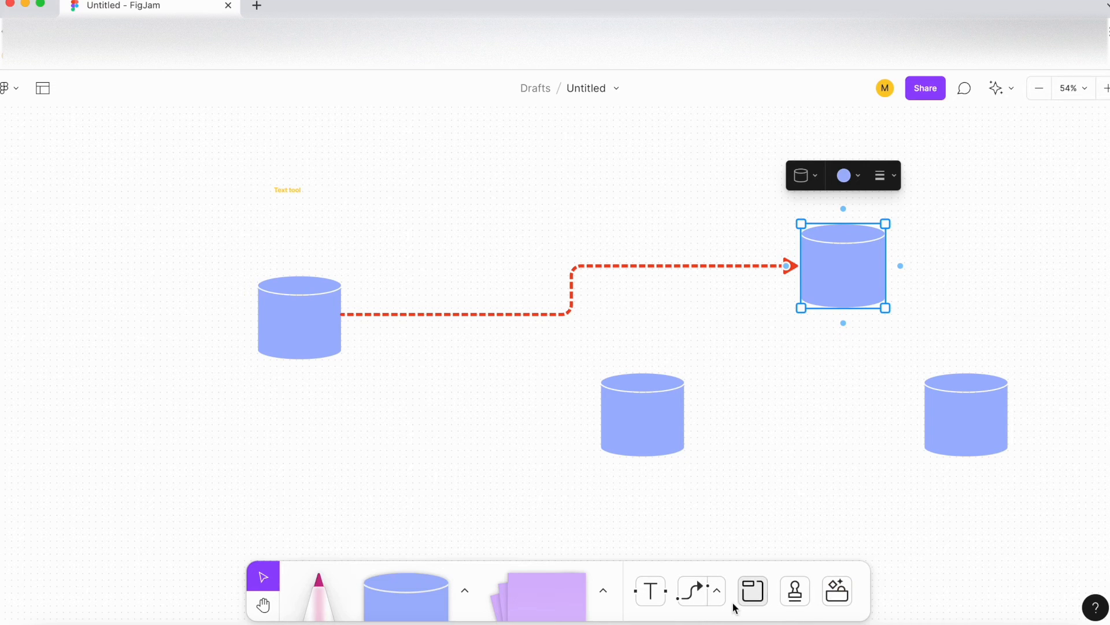
left_click(685, 529)
scroll(693, 538, "down", 1)
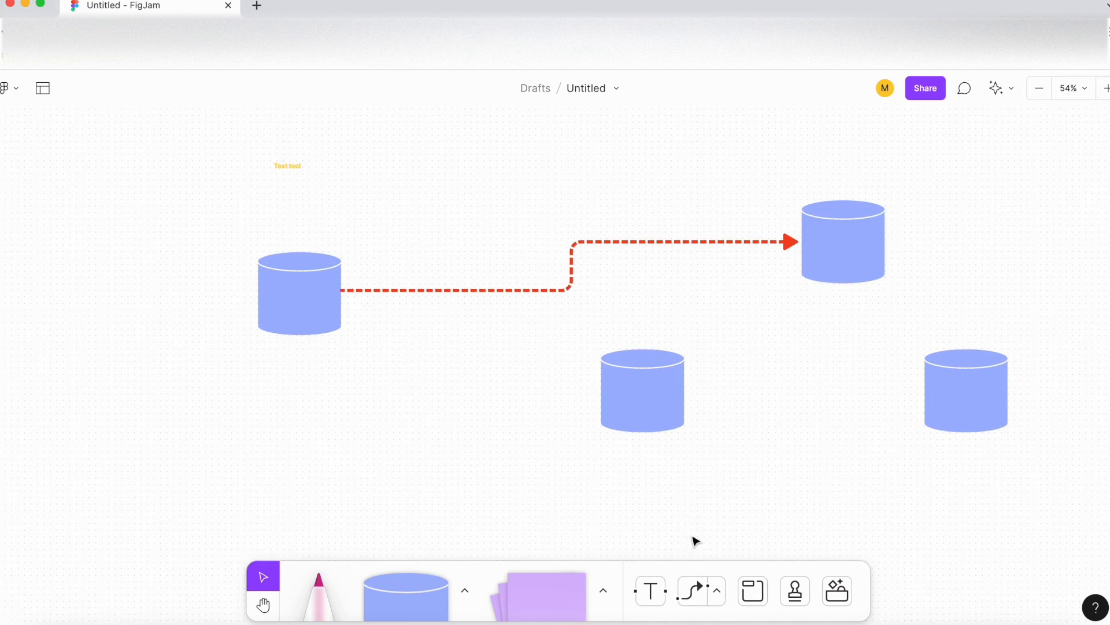
Draw a long straight horizontal line in the empty area below the cylinders with the Line tool
left_click(716, 592)
scroll(539, 508, "down", 5)
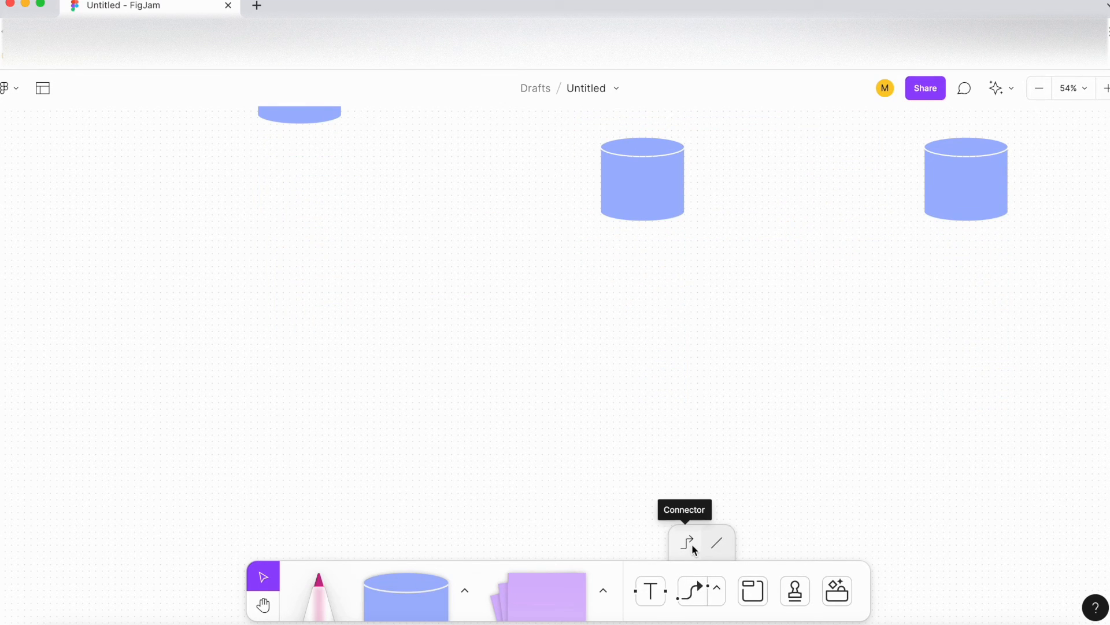
left_click(723, 546)
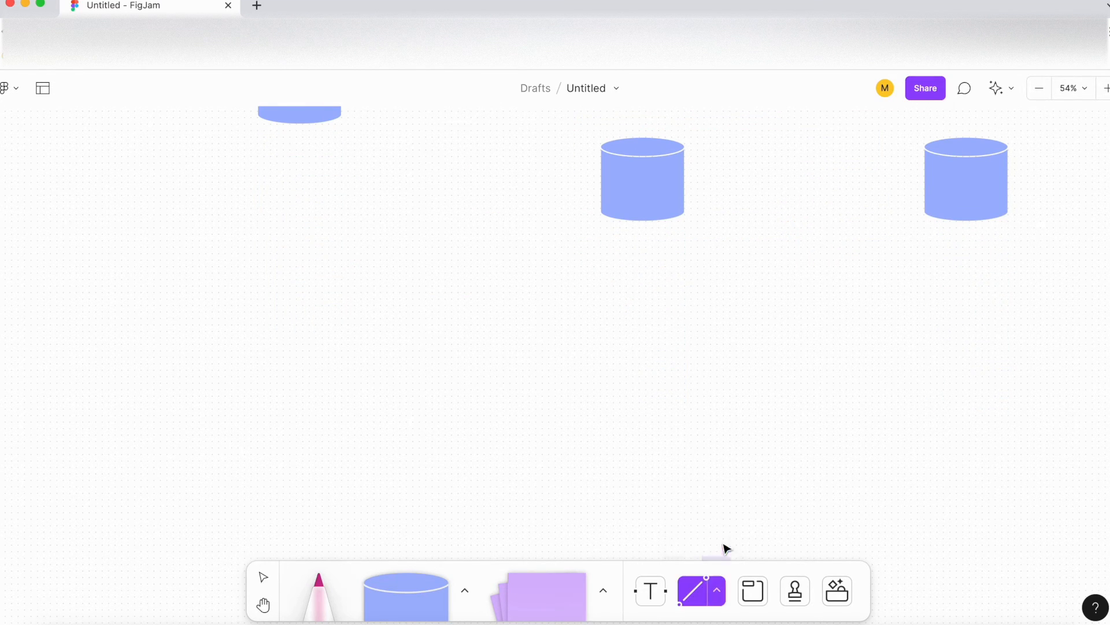
left_click_drag(263, 369, 797, 370)
left_click_drag(795, 477, 918, 370)
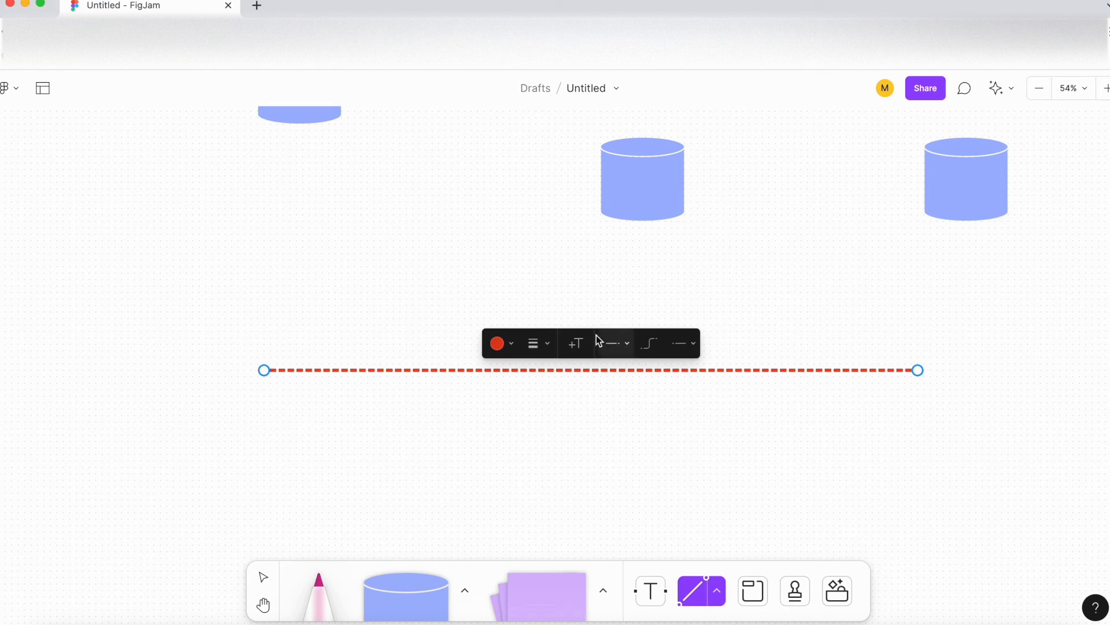
Make the new horizontal line thin and solid
left_click(512, 350)
left_click(538, 348)
left_click(540, 348)
left_click(540, 348)
left_click(489, 312)
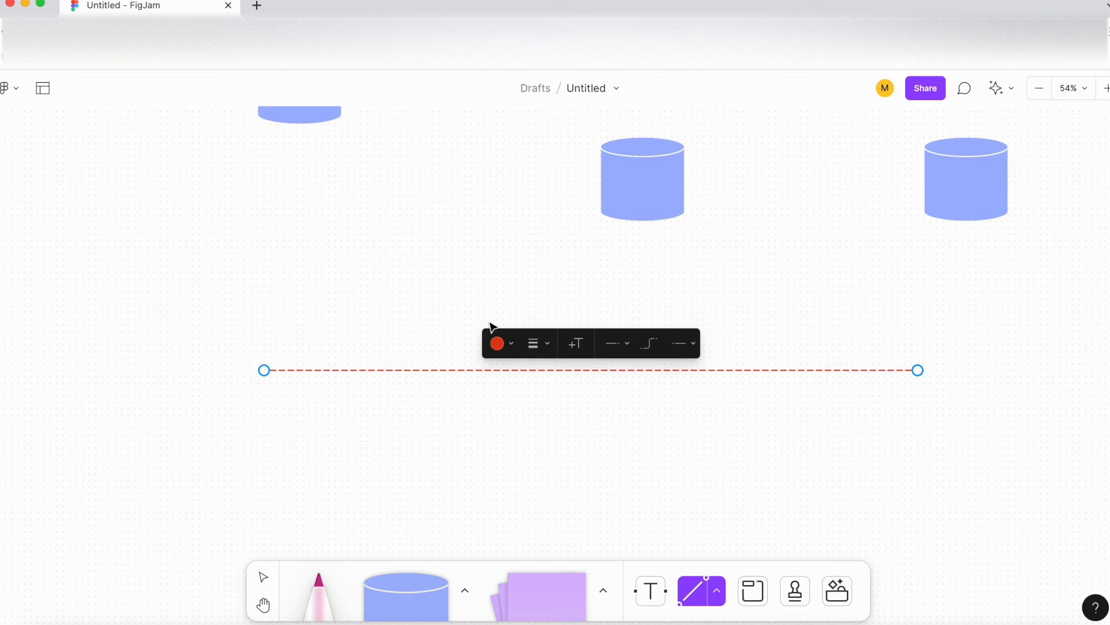
left_click(537, 345)
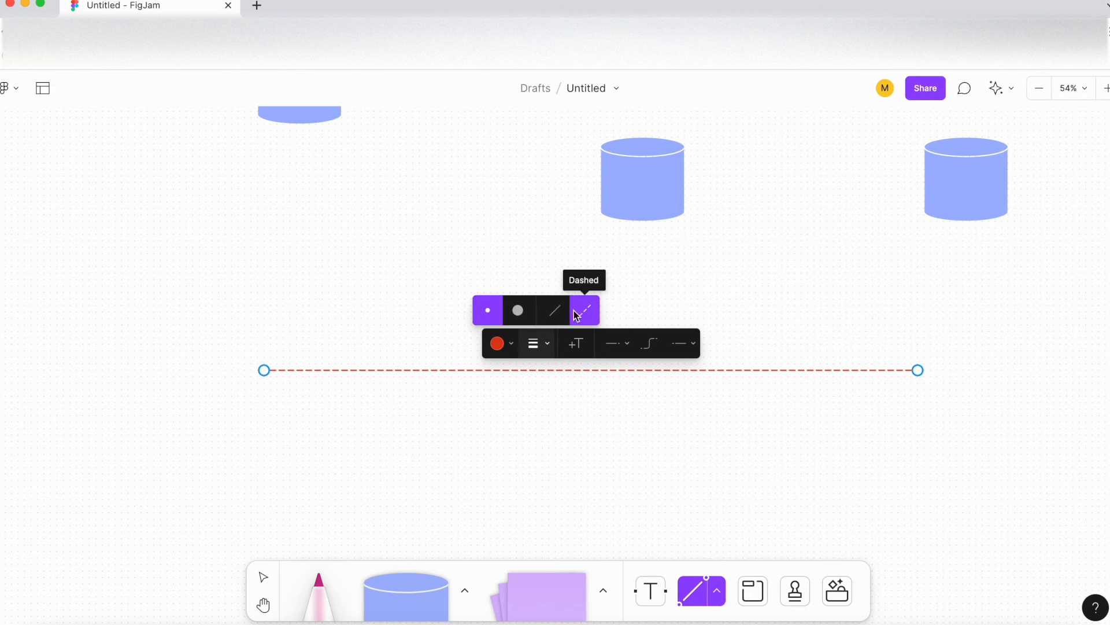
left_click(556, 313)
Add the label "add text" to the middle of the horizontal line
left_click(579, 345)
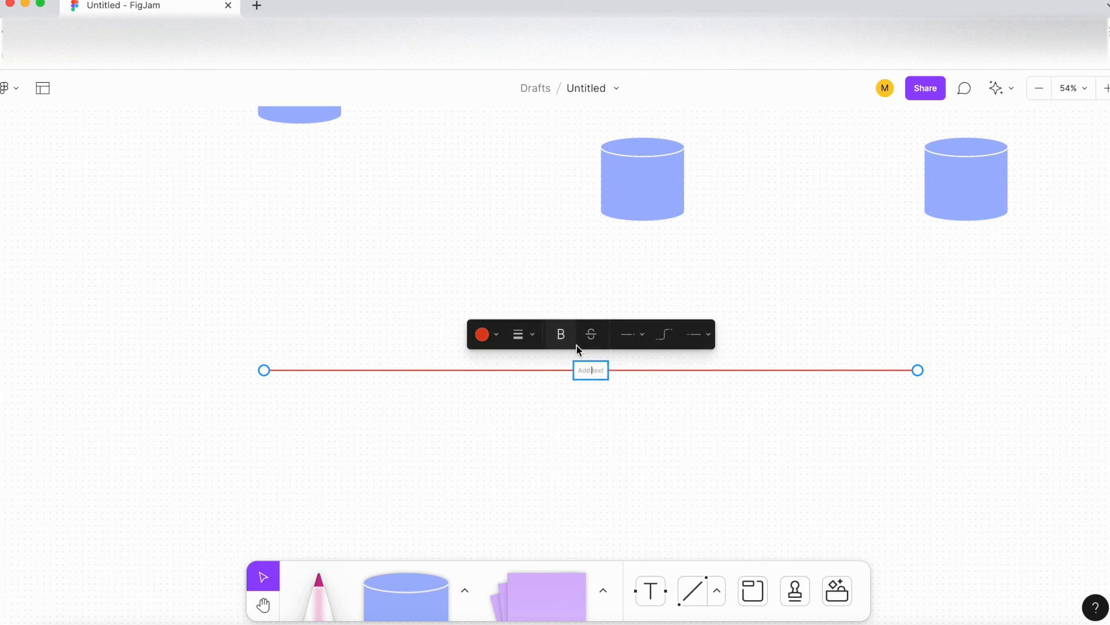
scroll(594, 382, "up", 3)
type("add text")
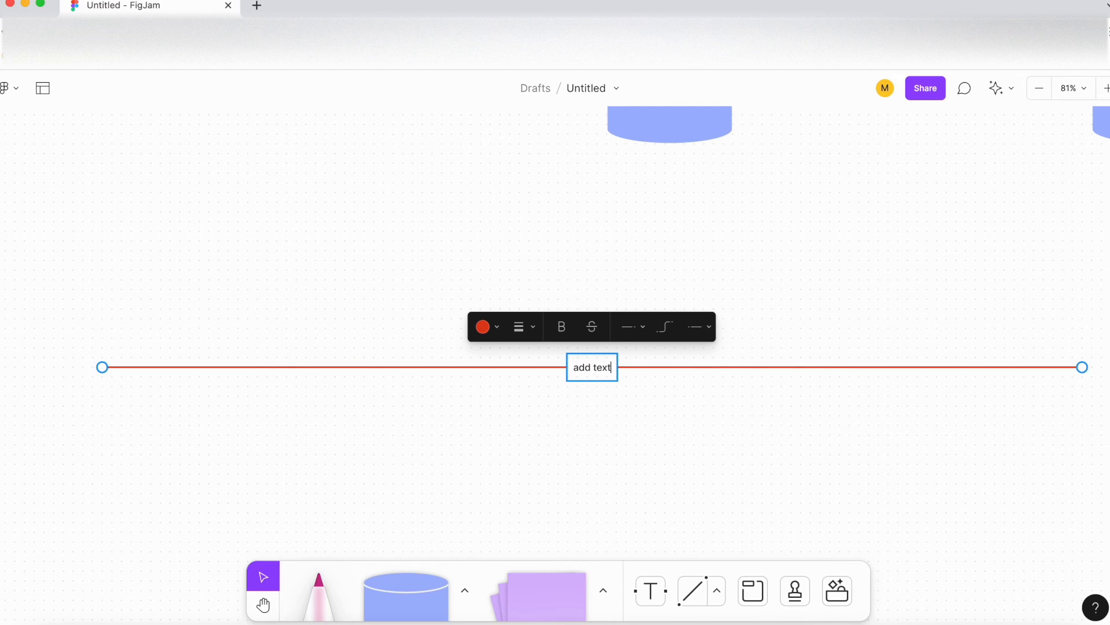
left_click(612, 434)
Try an open line arrow at the start point of the labelled line
left_click(594, 373)
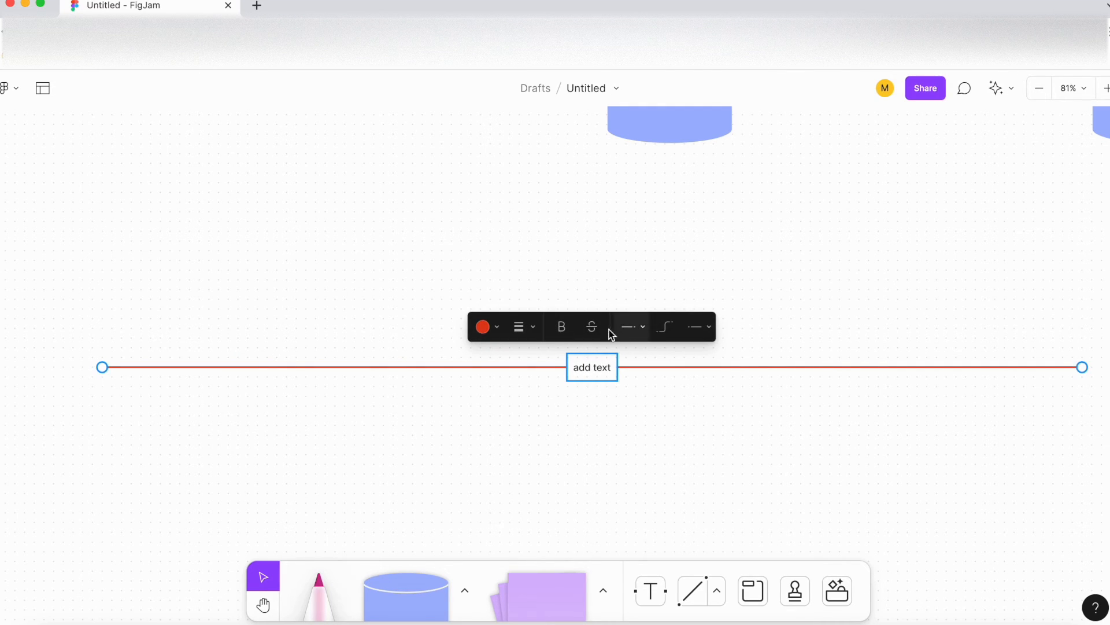
left_click(592, 327)
left_click(653, 329)
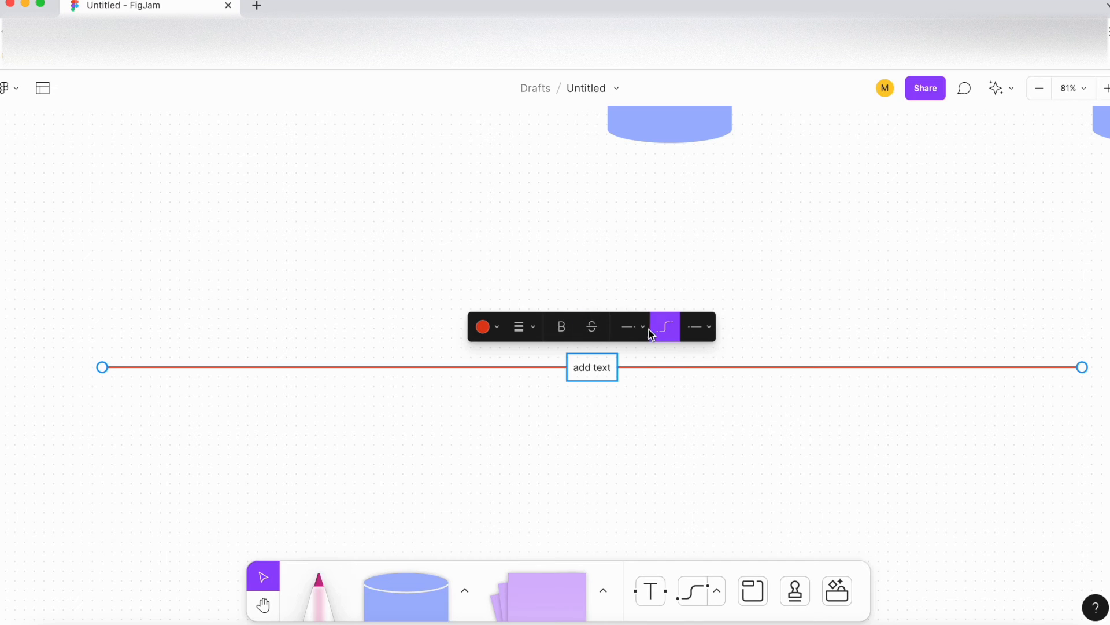
left_click(645, 328)
left_click(666, 328)
left_click(644, 329)
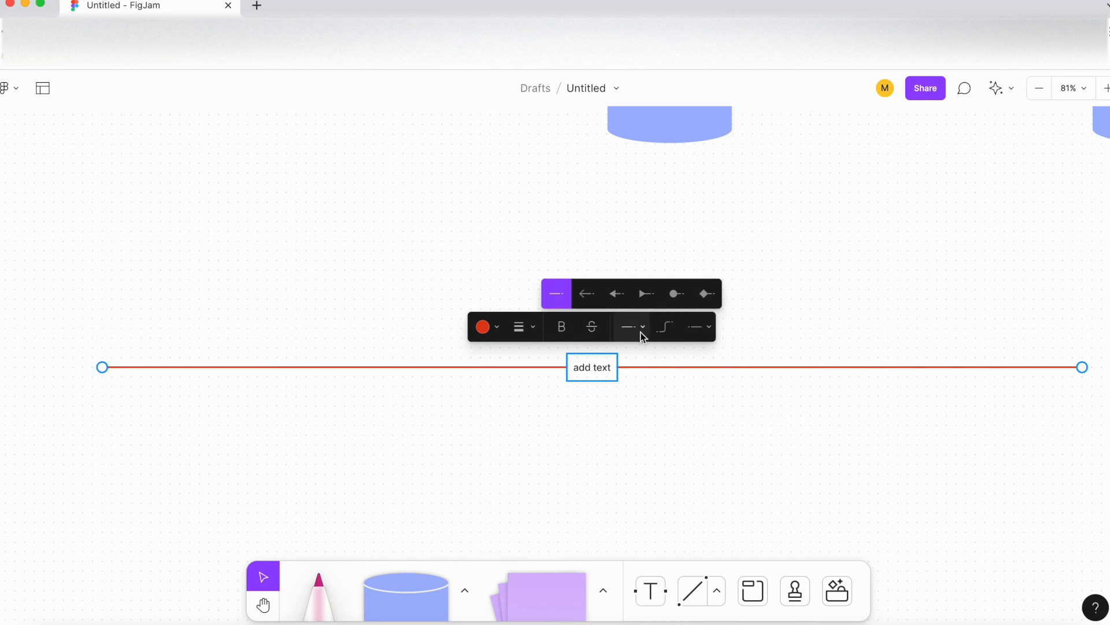
left_click(588, 300)
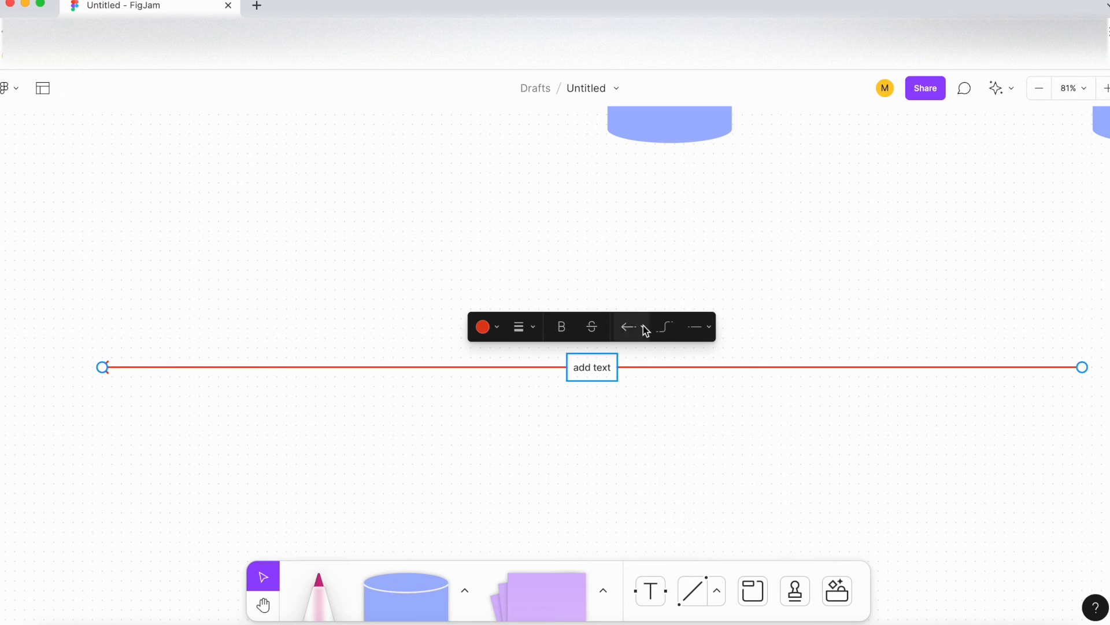
left_click(710, 329)
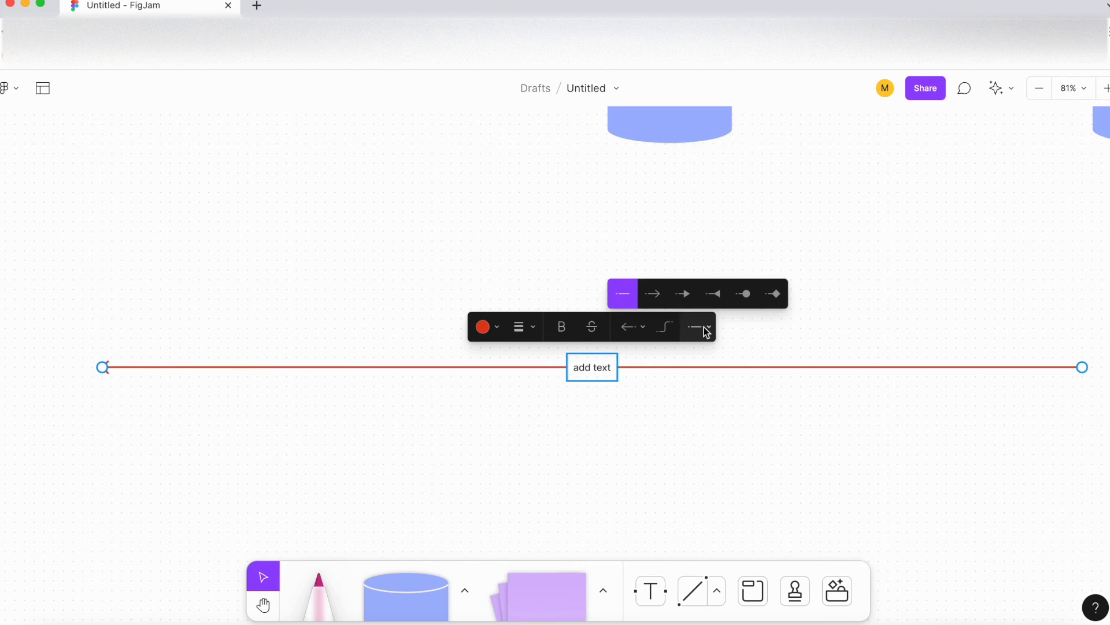
left_click(140, 388)
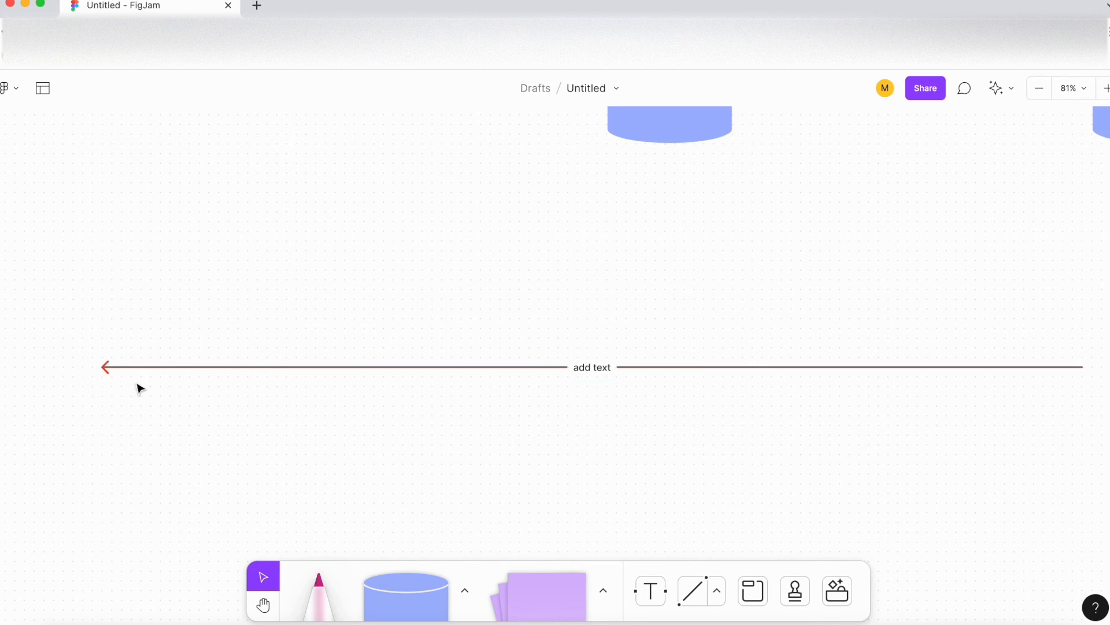
Set the labelled line to elbow type with a circle start point and a solid triangle arrow at its end
left_click(601, 367)
left_click(639, 331)
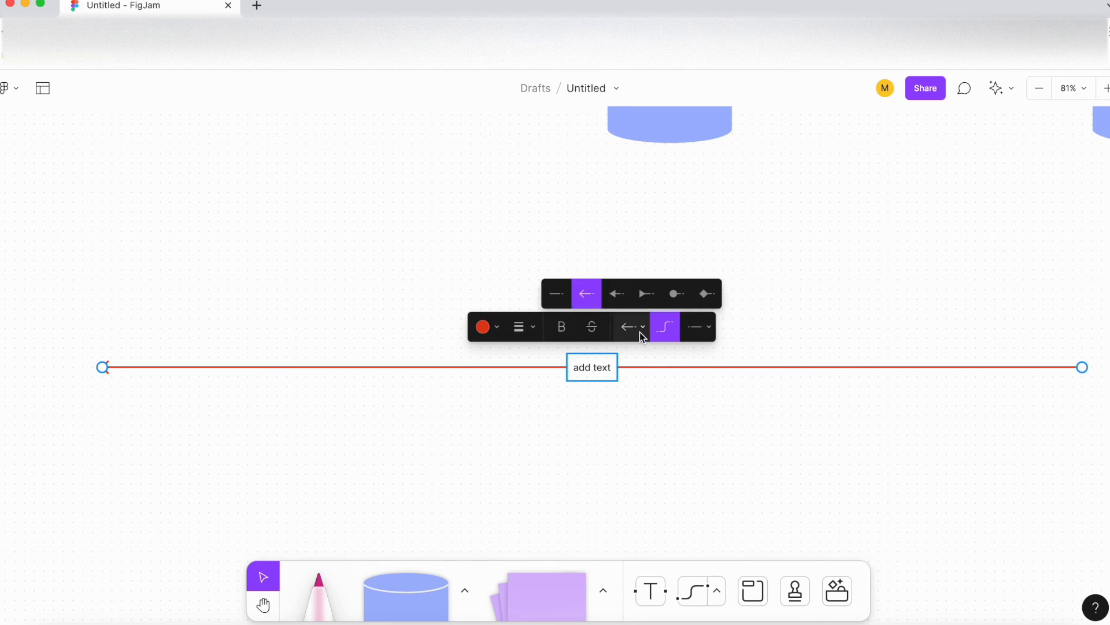
left_click(677, 295)
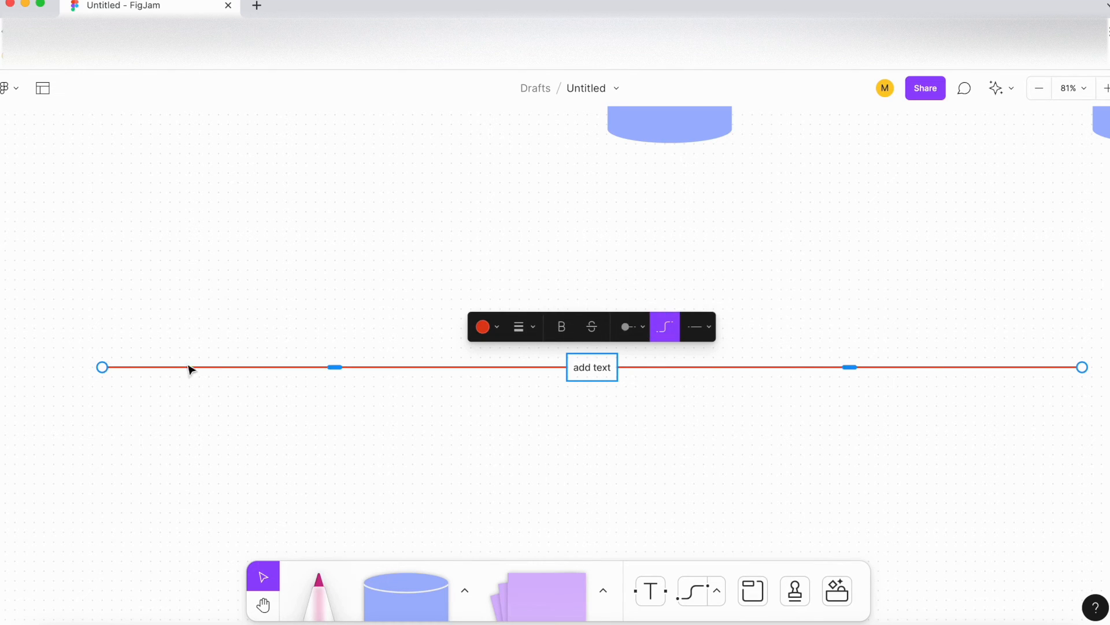
left_click(123, 417)
left_click(601, 370)
left_click(707, 334)
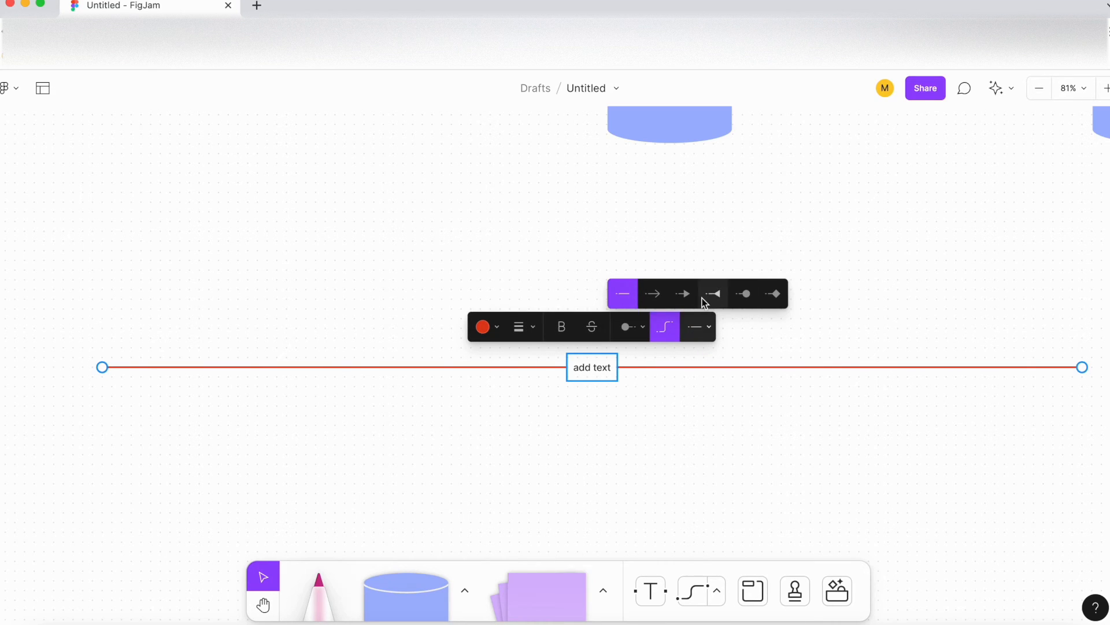
left_click(684, 293)
left_click(944, 412)
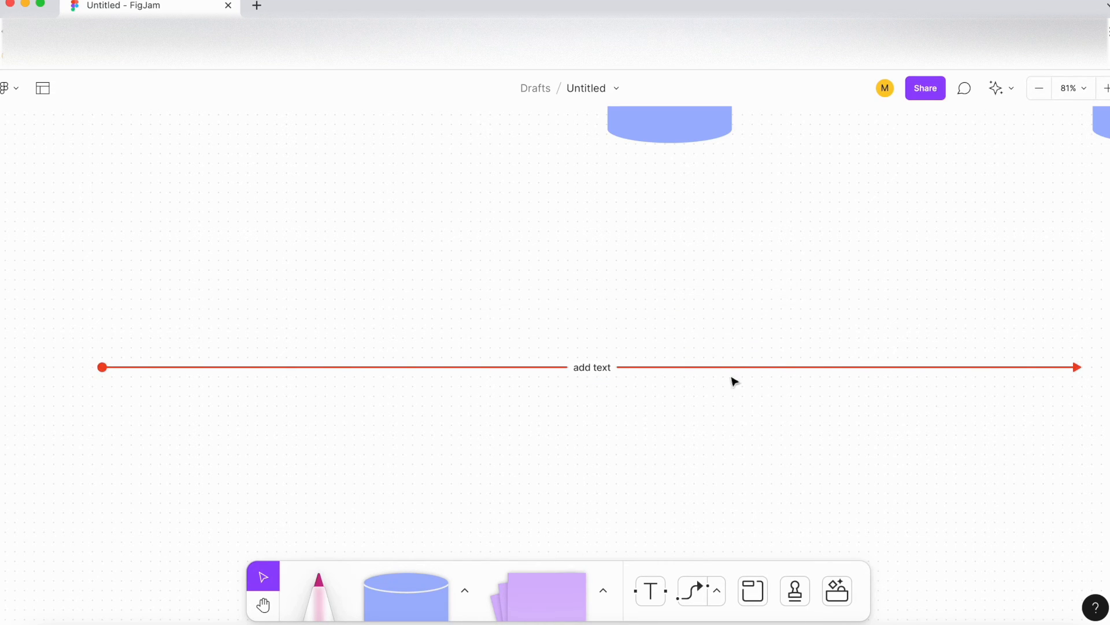
Draw a section around the four cylinders, their dashed connector and the labelled line
scroll(447, 448, "down", 5)
left_click_drag(717, 496, 706, 424)
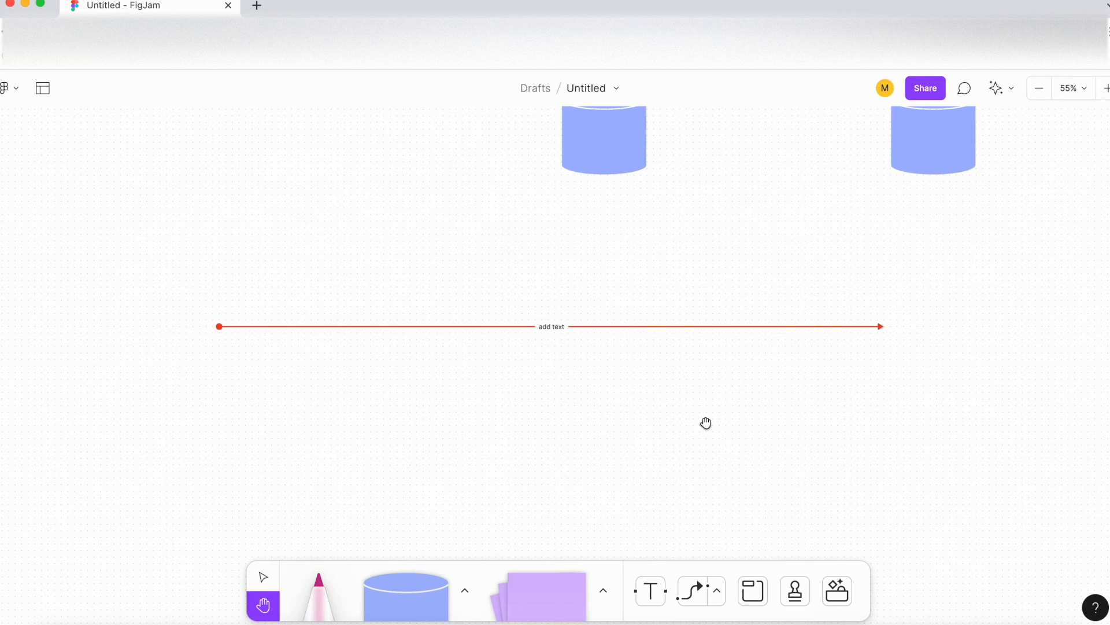
left_click(753, 590)
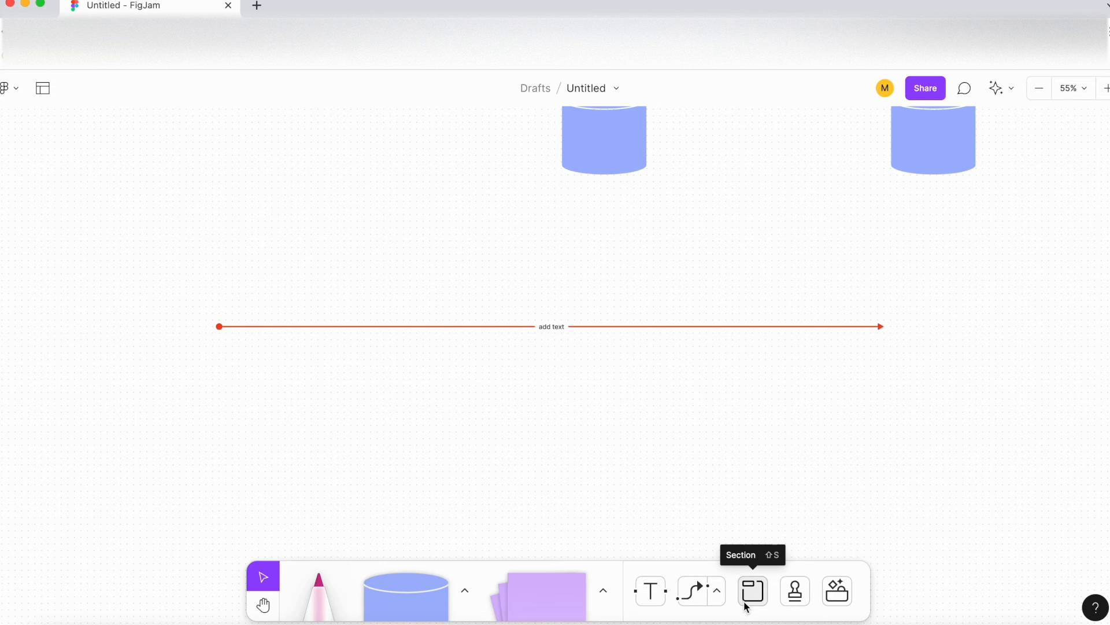
left_click(752, 598)
scroll(459, 459, "down", 5)
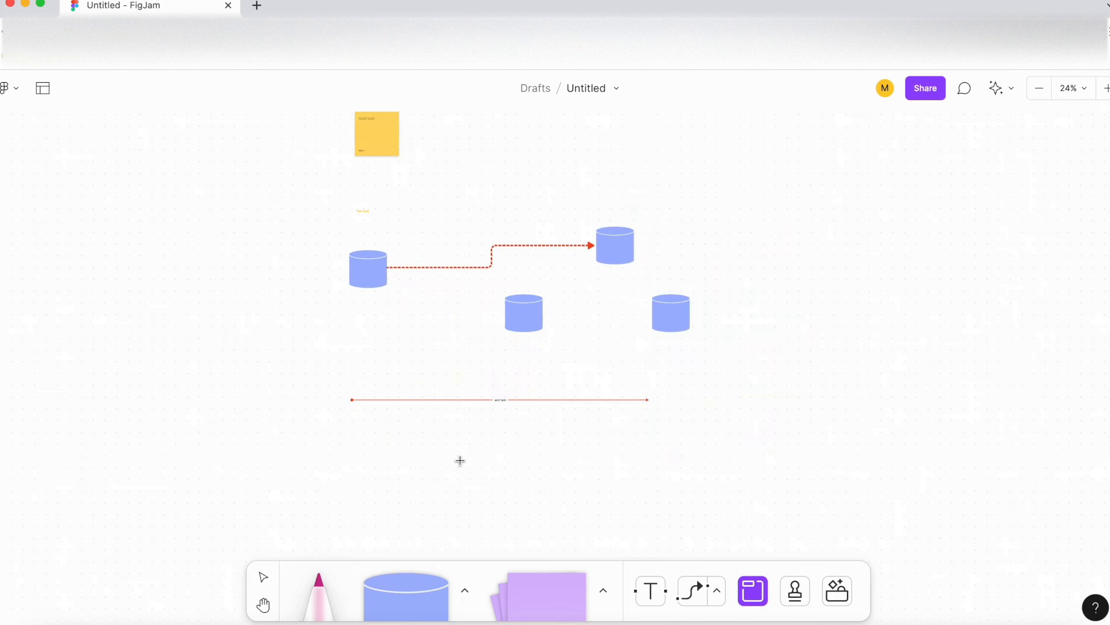
scroll(434, 426, "down", 3)
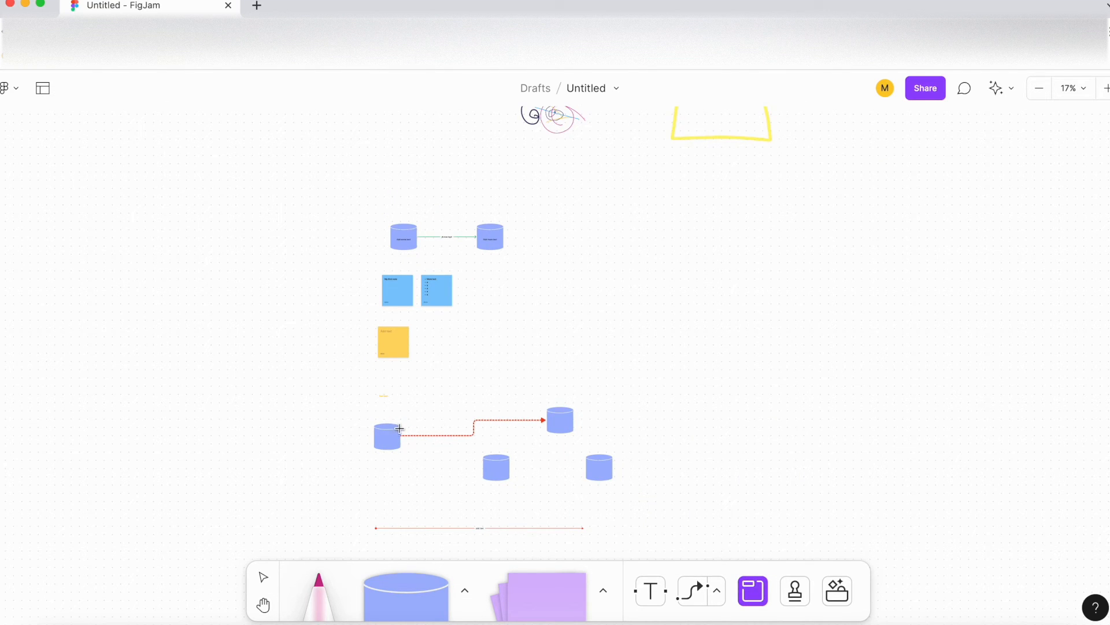
scroll(402, 434, "down", 3)
scroll(401, 434, "up", 3)
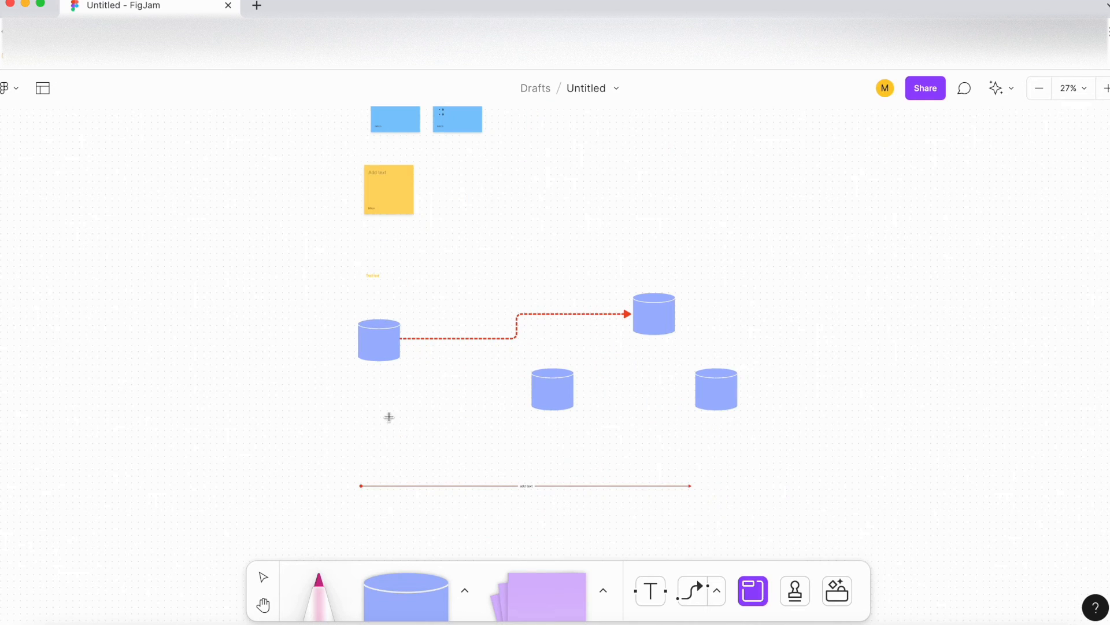
left_click_drag(325, 301, 887, 541)
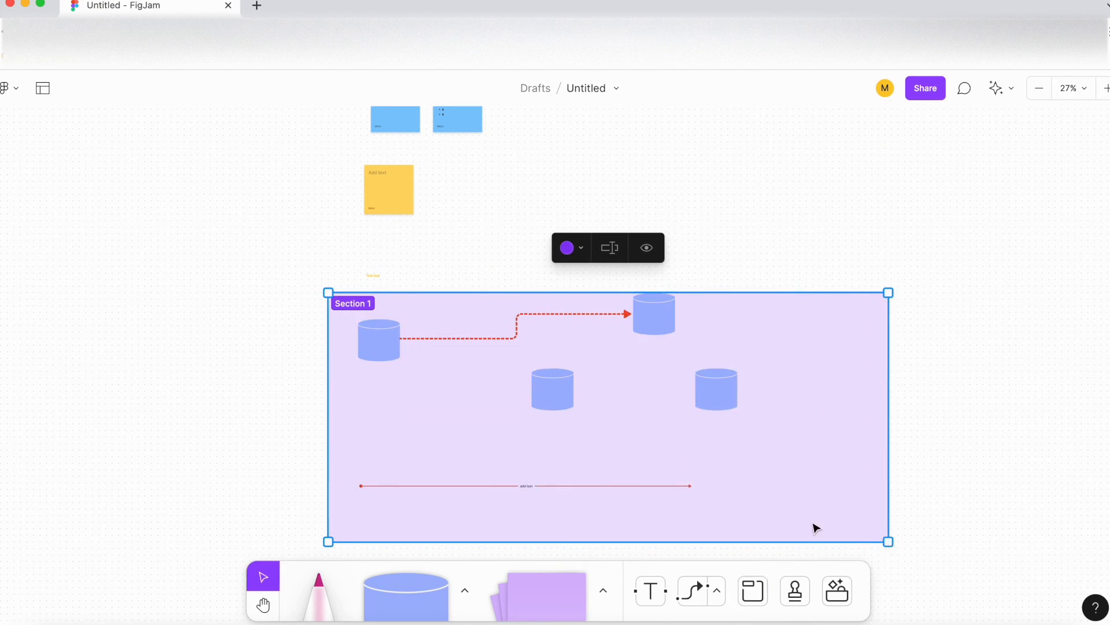
Rename the section around the four cylinders as "Flow 1"
scroll(811, 515, "down", 1)
left_click_drag(347, 288, 463, 347)
scroll(462, 345, "down", 8)
left_click_drag(463, 148, 325, 202)
scroll(334, 188, "up", 3)
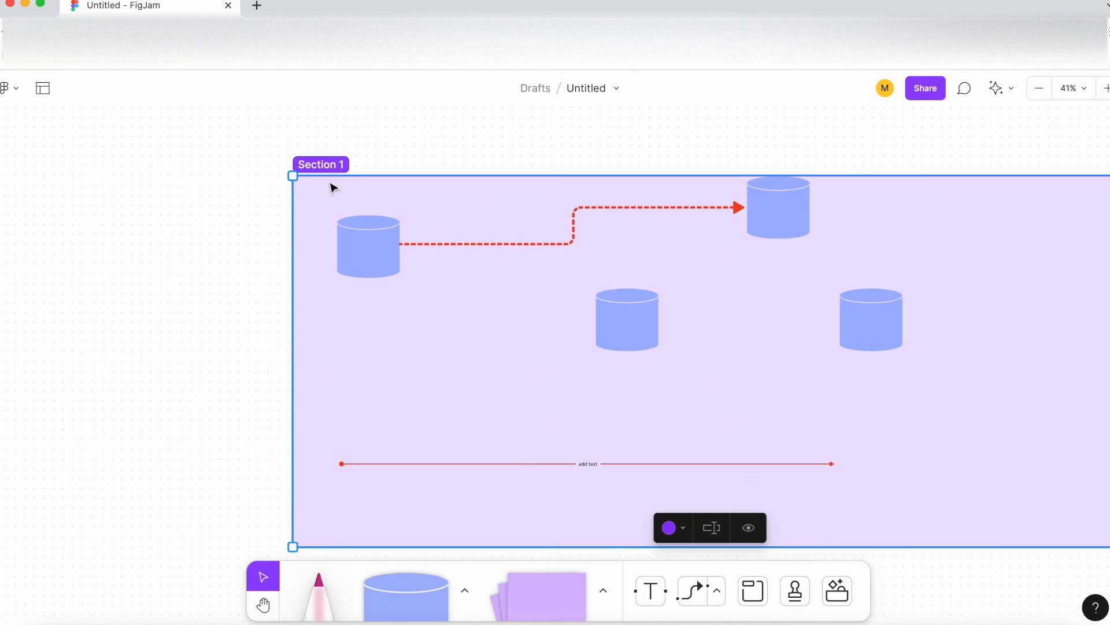
double_click(323, 164)
type("Flow")
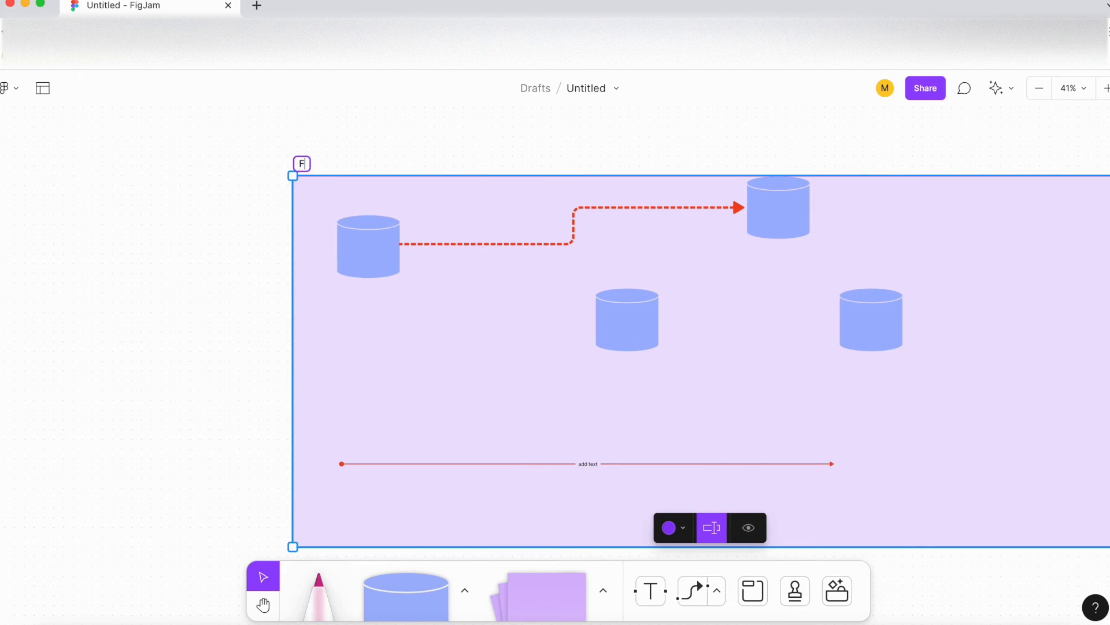
left_click(172, 210)
Draw a second section directly below the Flow 1 section, matching its width and height
scroll(123, 216, "down", 5)
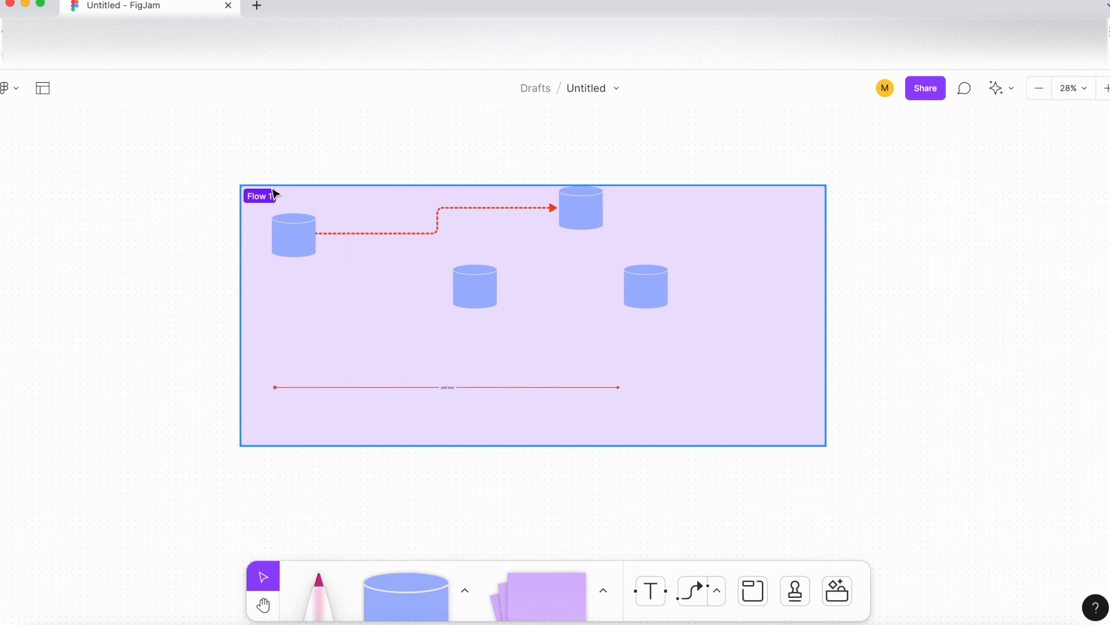
scroll(307, 254, "down", 4)
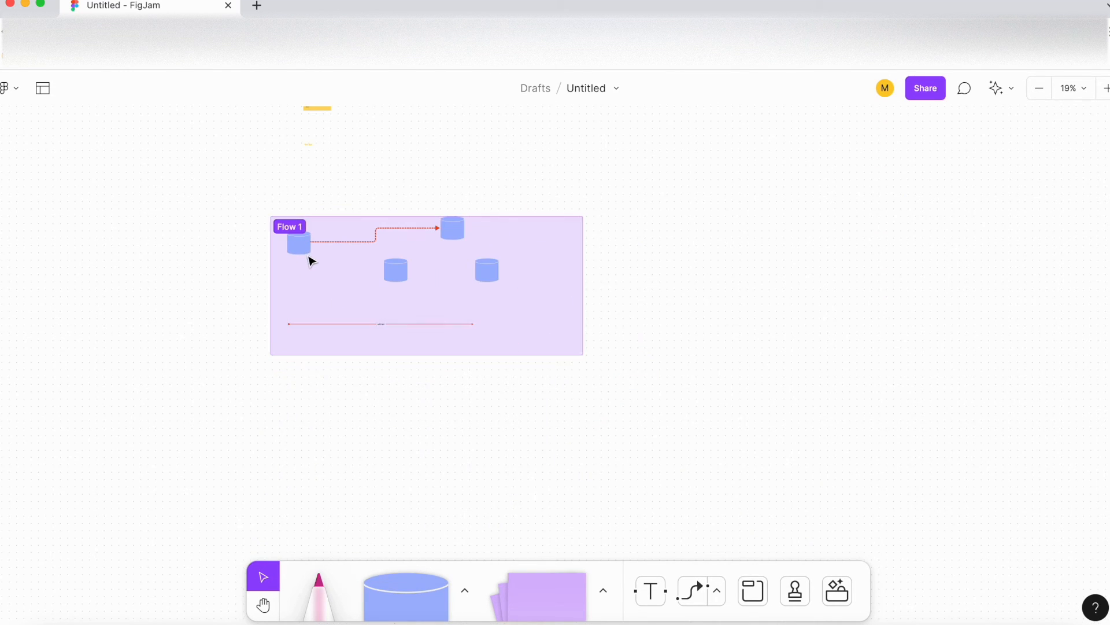
left_click(754, 602)
left_click_drag(270, 396, 583, 536)
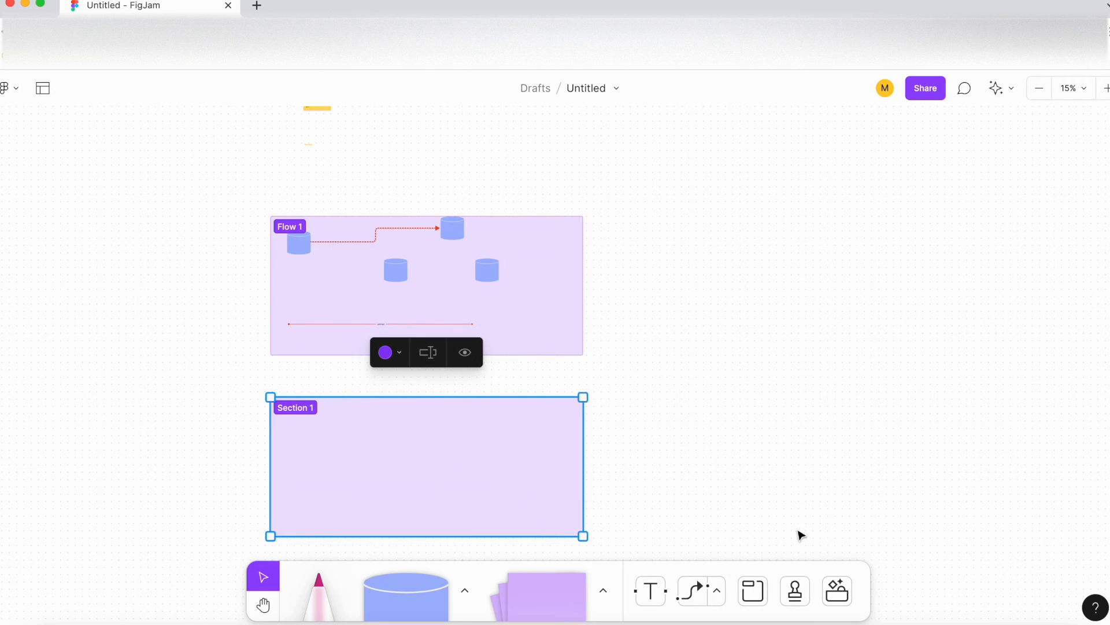
Place several heart stamps around the right part of the Flow 1 section, including one on its right edge
left_click(796, 600)
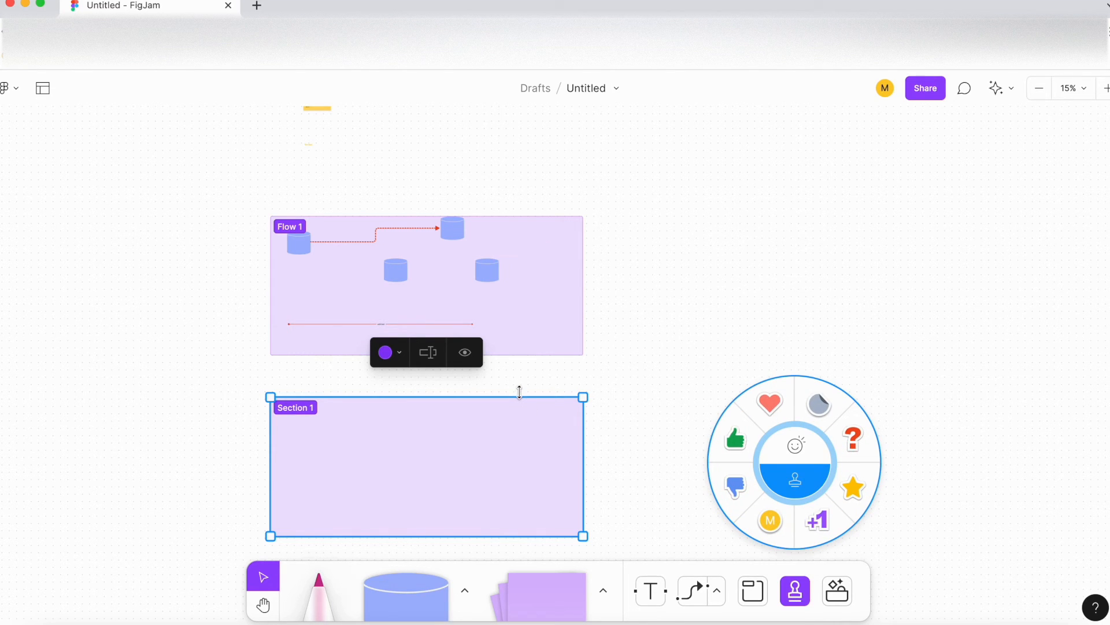
scroll(518, 389, "up", 2)
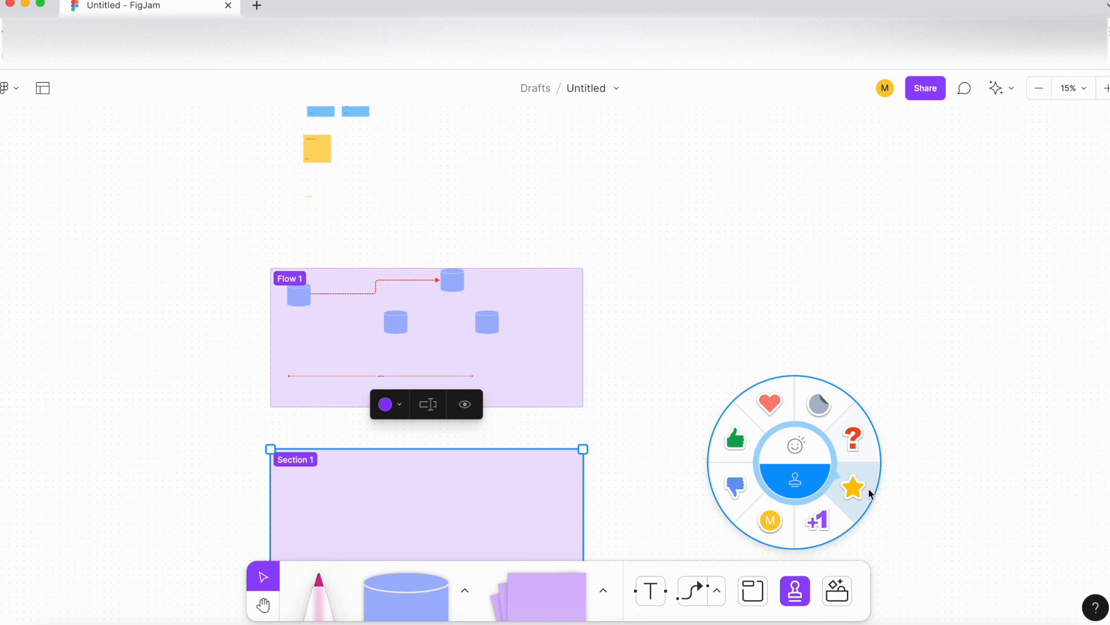
scroll(318, 307, "up", 5)
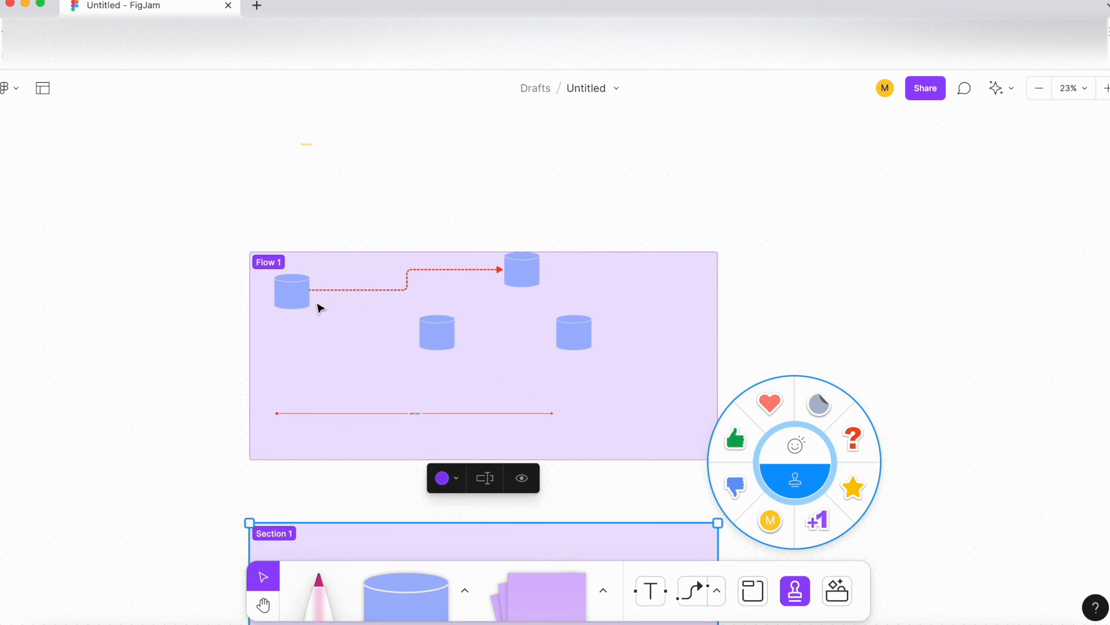
left_click(769, 403)
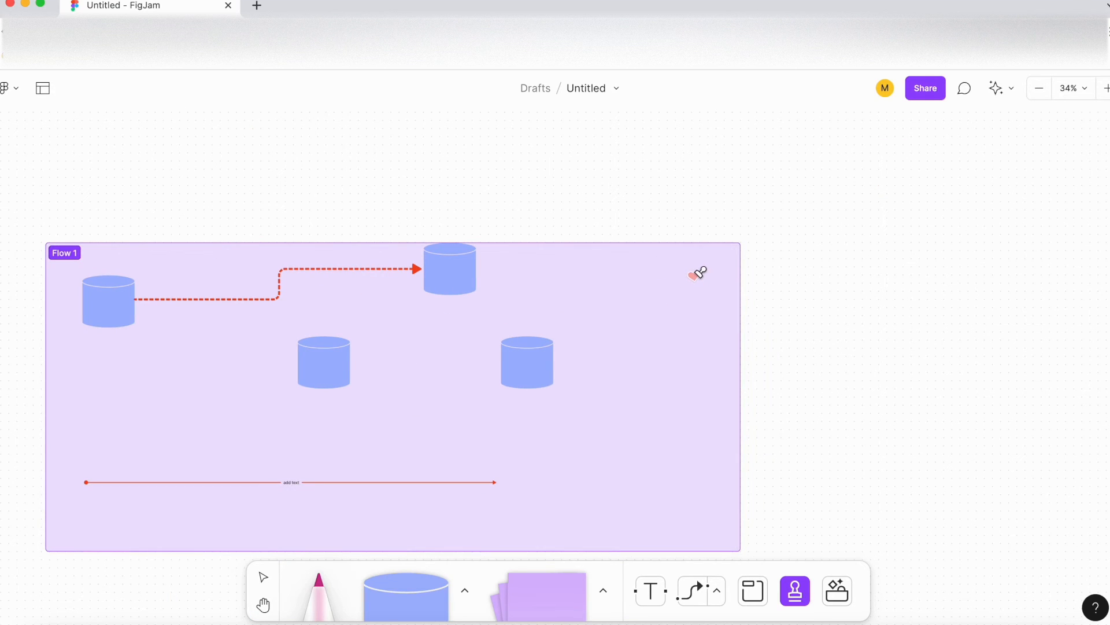
left_click(679, 276)
left_click(642, 283)
left_click(539, 305)
left_click(753, 280)
left_click(548, 257)
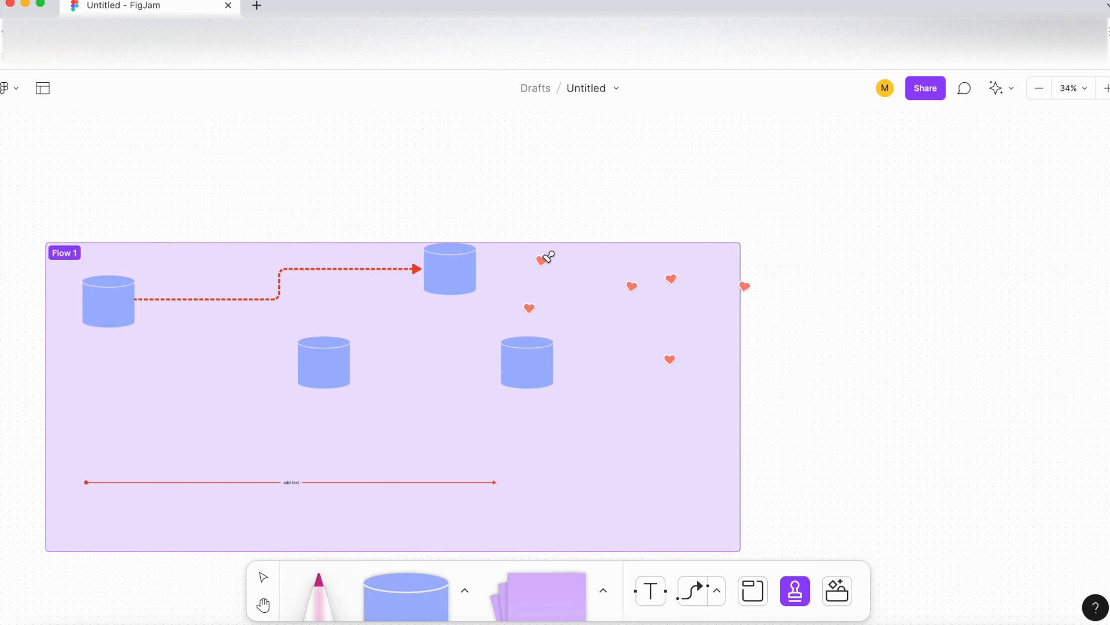
Place a green thumbs-up stamp among the hearts in the Flow 1 section
scroll(651, 311, "up", 4)
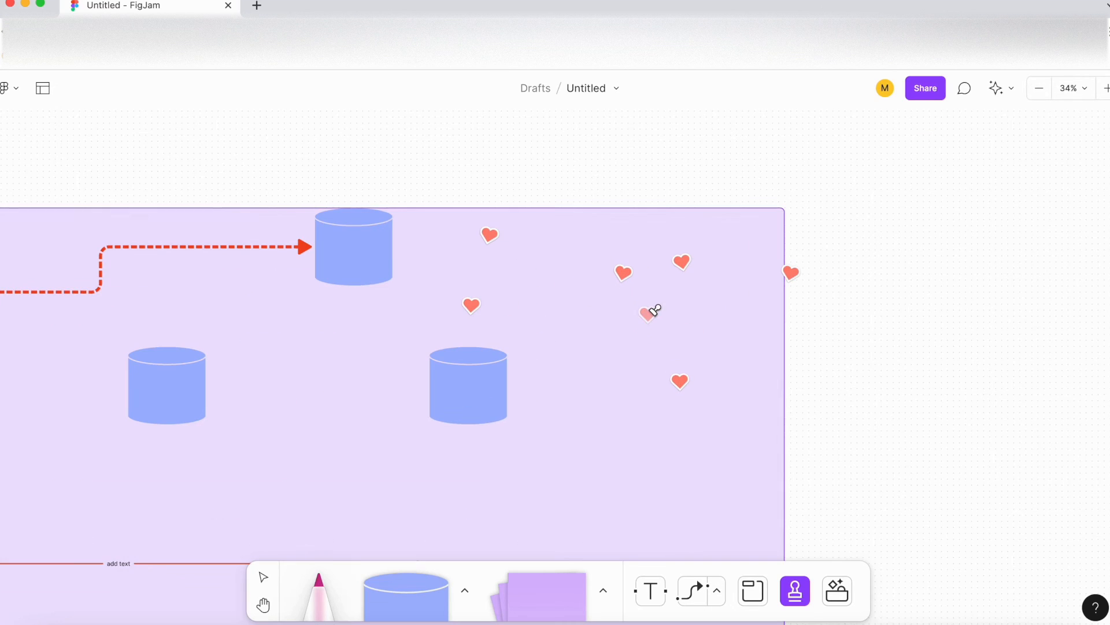
left_click(796, 591)
left_click(736, 441)
left_click(648, 326)
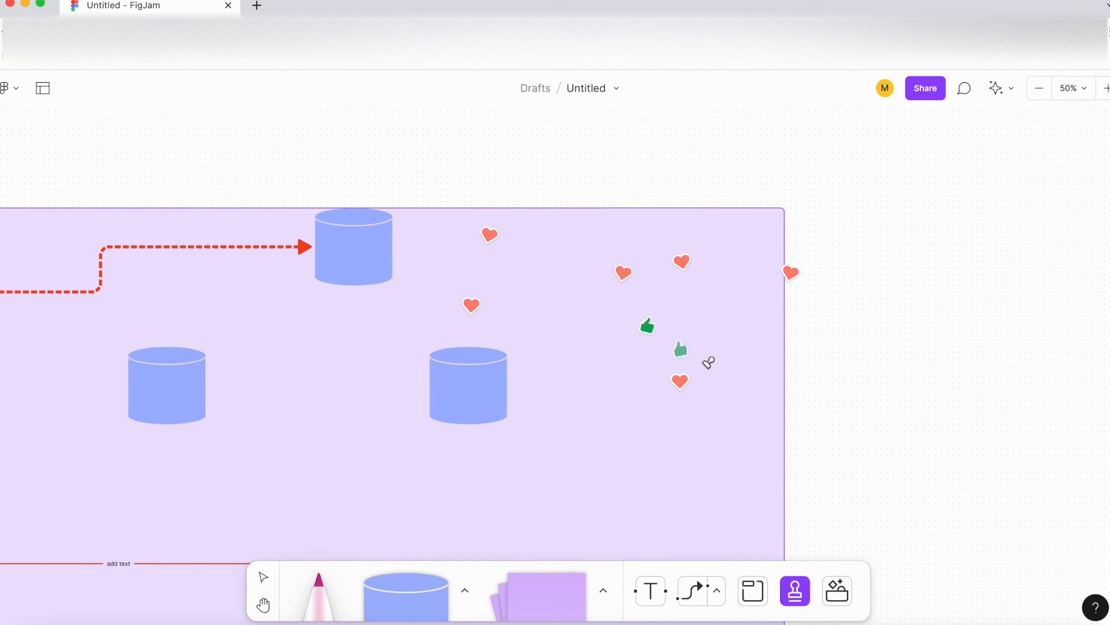
Stamp the profile badge on the right edge of the Flow 1 section, near its upper corner
left_click(751, 591)
left_click(794, 590)
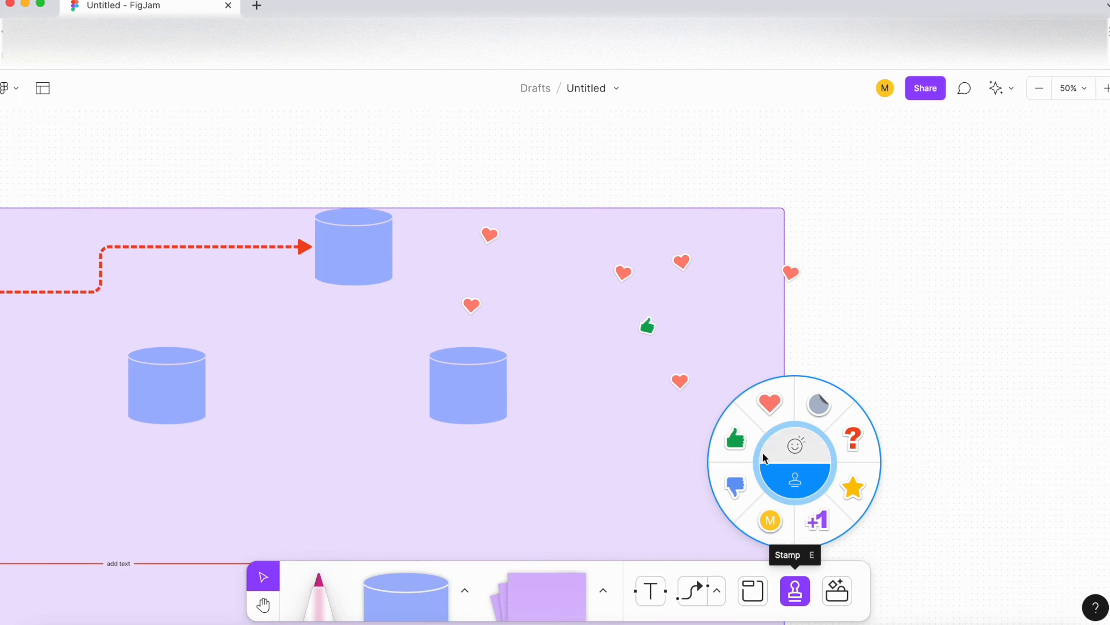
left_click(772, 522)
left_click(789, 219)
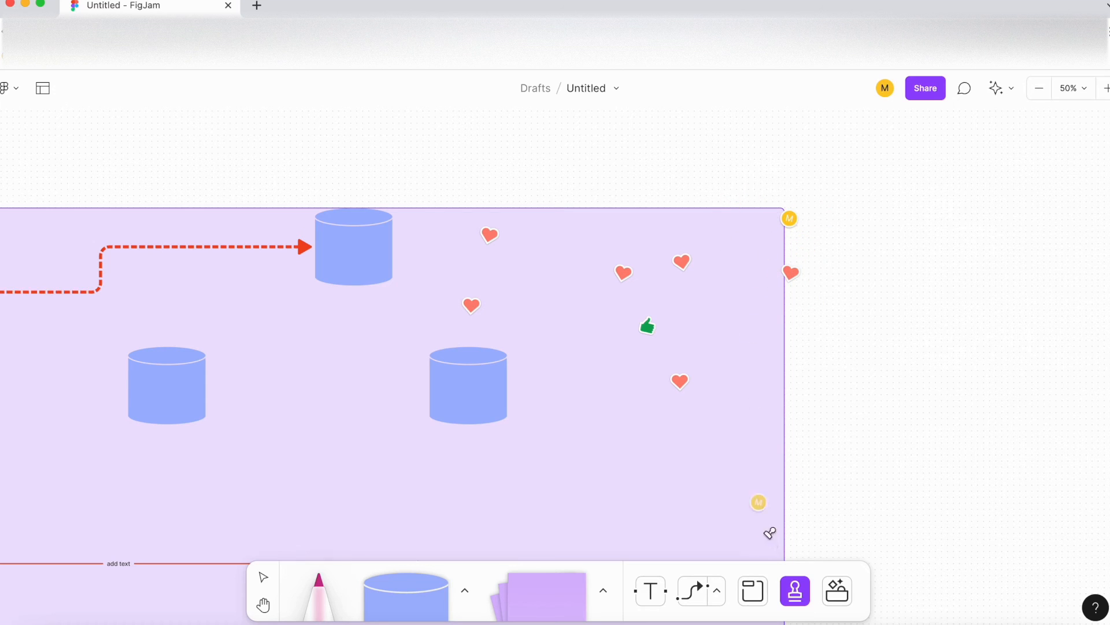
Send a stream of surprised-face emotes across the canvas above and around the Flow 1 section
left_click(795, 590)
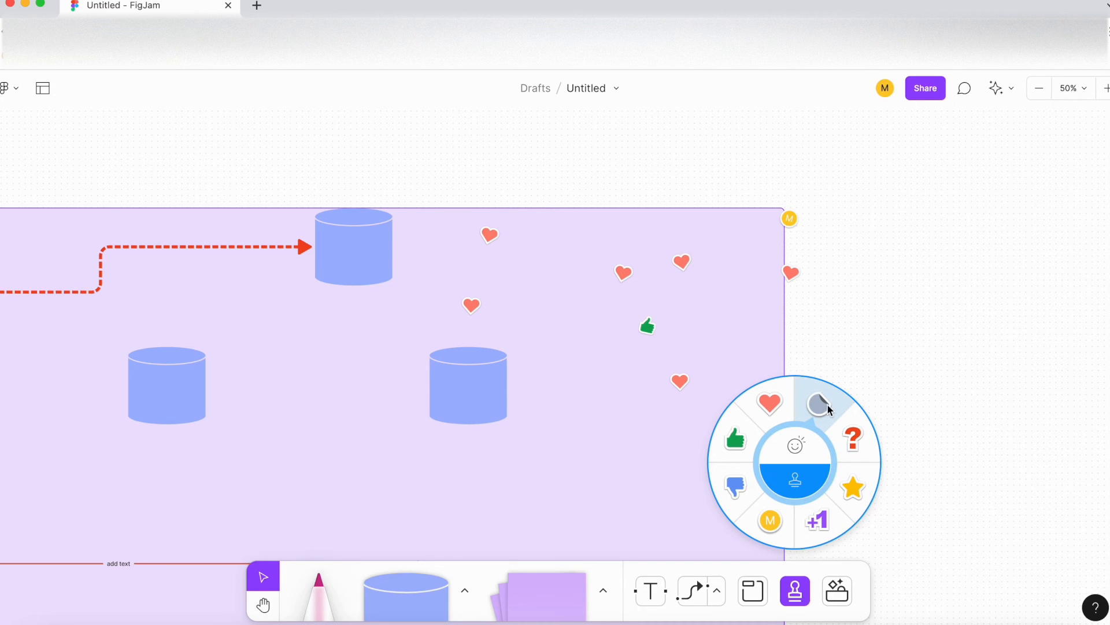
left_click(802, 447)
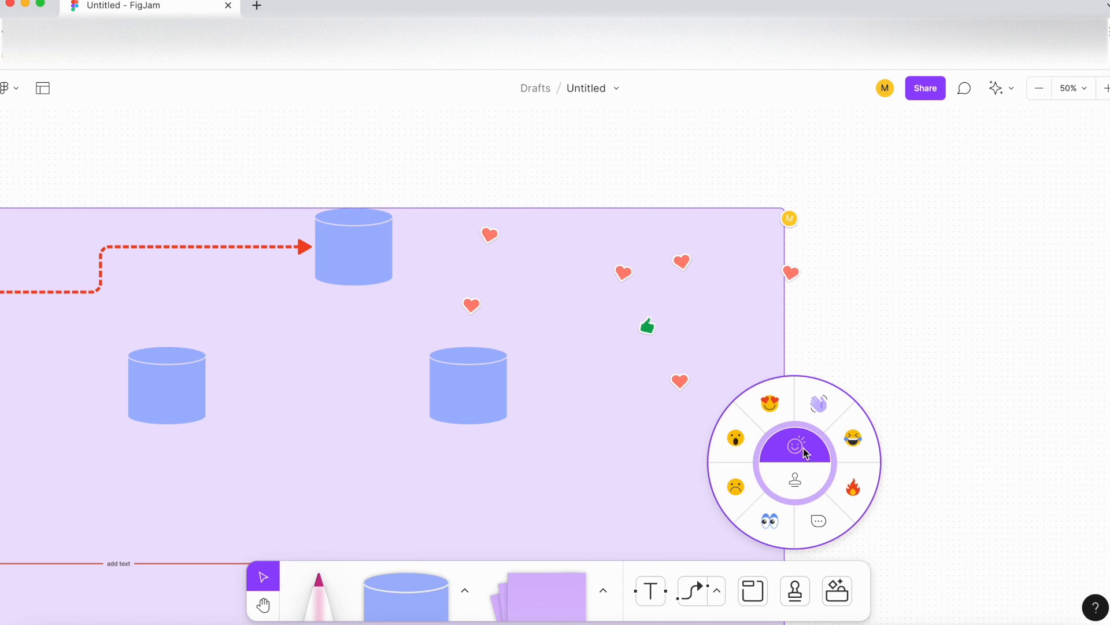
scroll(803, 450, "down", 5)
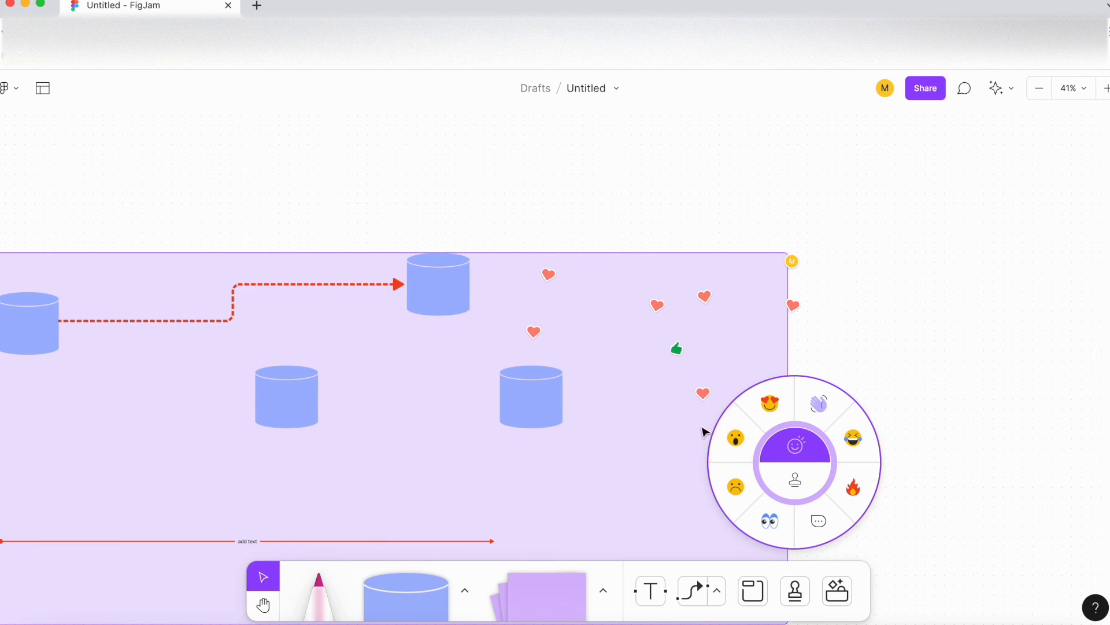
scroll(741, 447, "down", 3)
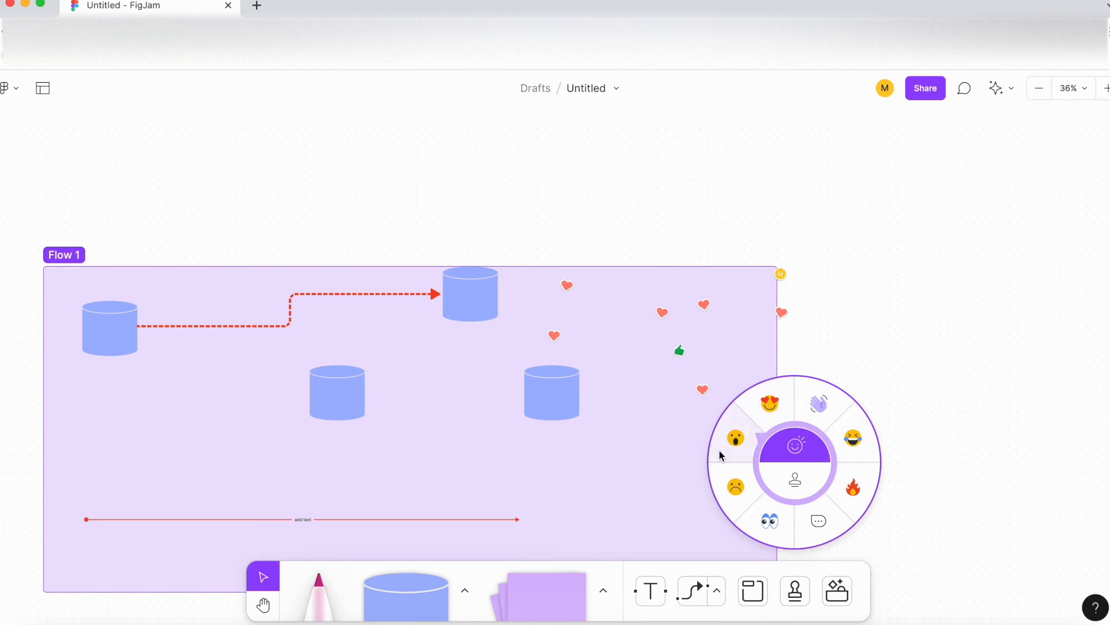
mouse_move(731, 448)
left_mouse_down()
mouse_move(566, 264)
mouse_move(375, 224)
mouse_move(582, 231)
mouse_move(625, 366)
mouse_move(647, 191)
mouse_move(685, 168)
left_mouse_up()
mouse_move(866, 218)
left_mouse_down()
mouse_move(624, 222)
mouse_move(699, 423)
mouse_move(505, 448)
mouse_move(687, 300)
mouse_move(662, 205)
mouse_move(479, 321)
mouse_move(447, 449)
mouse_move(547, 323)
mouse_move(720, 365)
mouse_move(600, 245)
mouse_move(580, 435)
mouse_move(396, 367)
mouse_move(649, 385)
mouse_move(666, 376)
mouse_move(547, 389)
mouse_move(346, 383)
mouse_move(540, 280)
mouse_move(654, 401)
mouse_move(575, 322)
mouse_move(363, 427)
mouse_move(432, 315)
mouse_move(539, 347)
mouse_move(757, 554)
left_mouse_up()
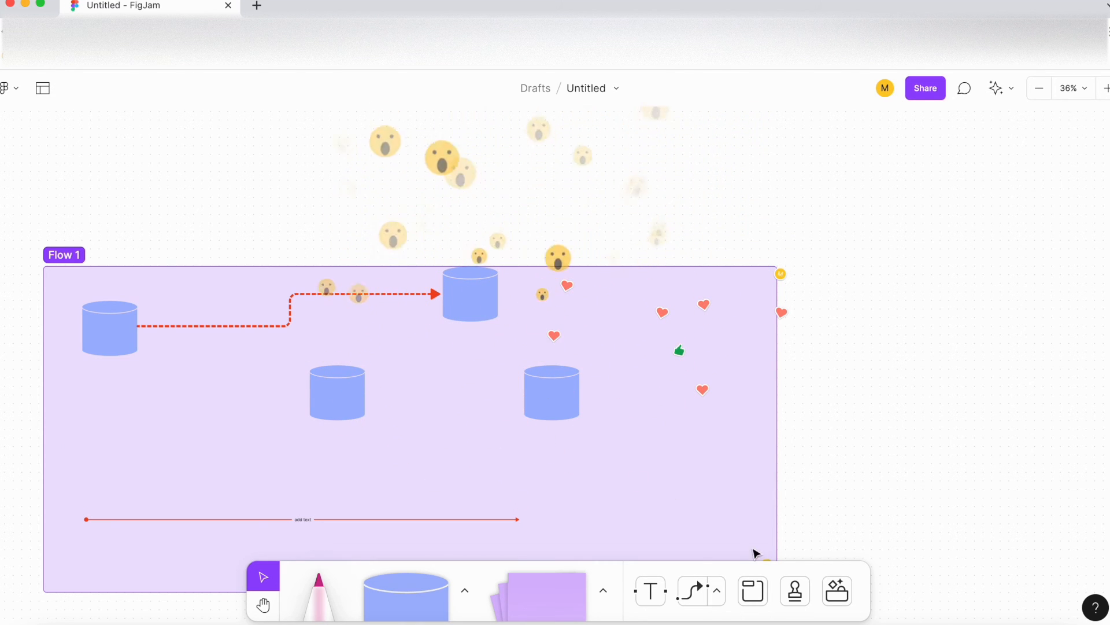
Send a stream of sad-face emotes over the cylinders and hearts in the Flow 1 section
left_click(795, 590)
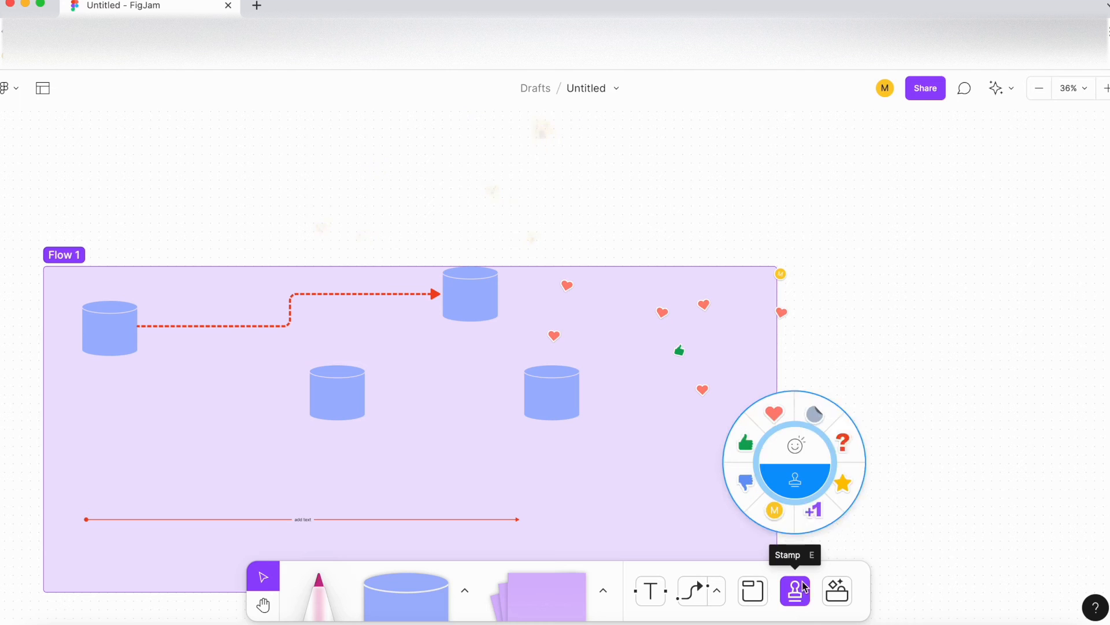
left_click(792, 459)
mouse_move(740, 493)
left_mouse_down()
mouse_move(604, 418)
mouse_move(470, 401)
mouse_move(587, 482)
mouse_move(641, 408)
mouse_move(478, 419)
mouse_move(345, 404)
mouse_move(405, 382)
mouse_move(414, 403)
mouse_move(535, 436)
mouse_move(594, 412)
left_mouse_up()
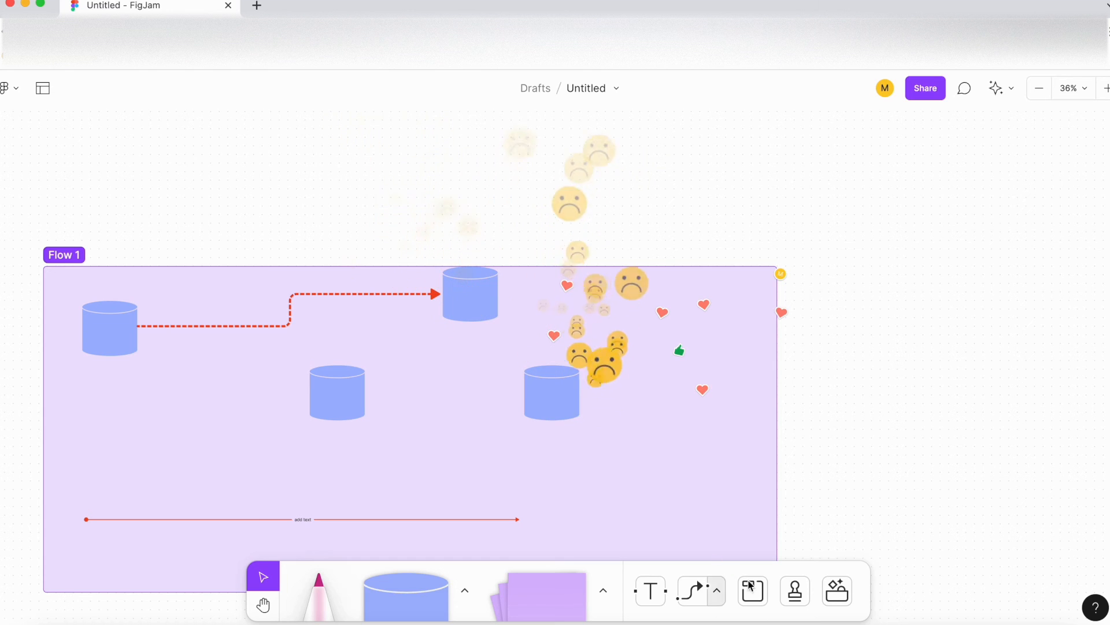
Send a stream of fire emotes over the Flow 1 section
left_click(796, 591)
left_click(796, 451)
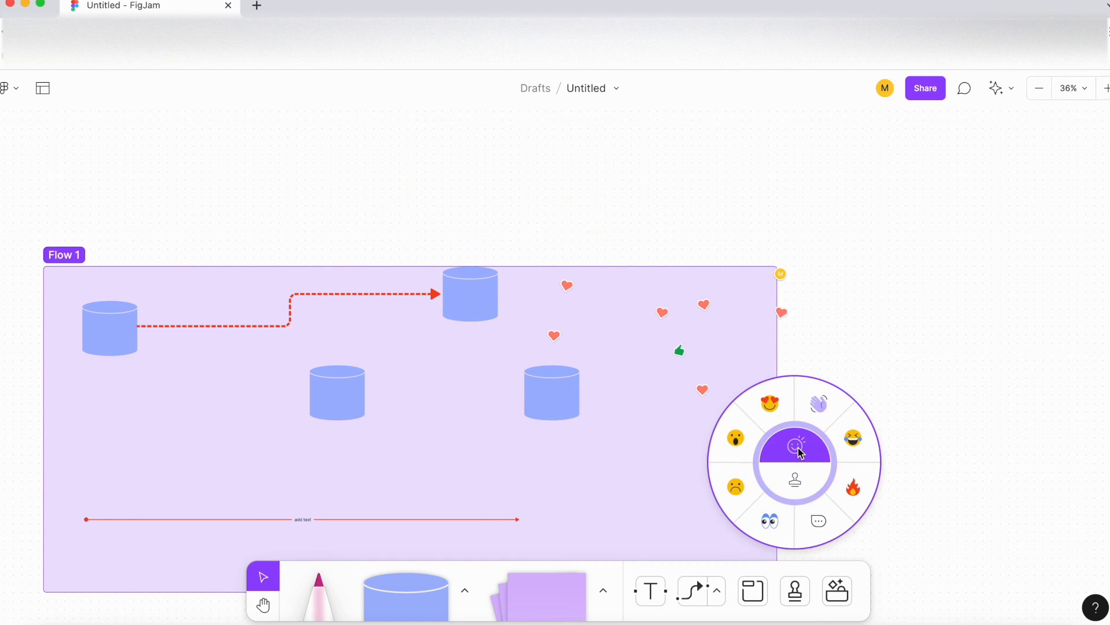
mouse_move(850, 490)
left_mouse_down()
mouse_move(637, 384)
mouse_move(226, 360)
mouse_move(279, 278)
mouse_move(682, 229)
mouse_move(324, 227)
mouse_move(143, 244)
mouse_move(266, 298)
mouse_move(698, 317)
mouse_move(549, 461)
mouse_move(371, 272)
mouse_move(594, 437)
mouse_move(305, 425)
mouse_move(593, 333)
mouse_move(471, 413)
mouse_move(648, 305)
mouse_move(419, 365)
mouse_move(576, 361)
mouse_move(570, 406)
mouse_move(744, 526)
left_mouse_up()
Use the waving-hand emote over the canvas and close the reaction wheel
left_click(799, 593)
left_click(803, 446)
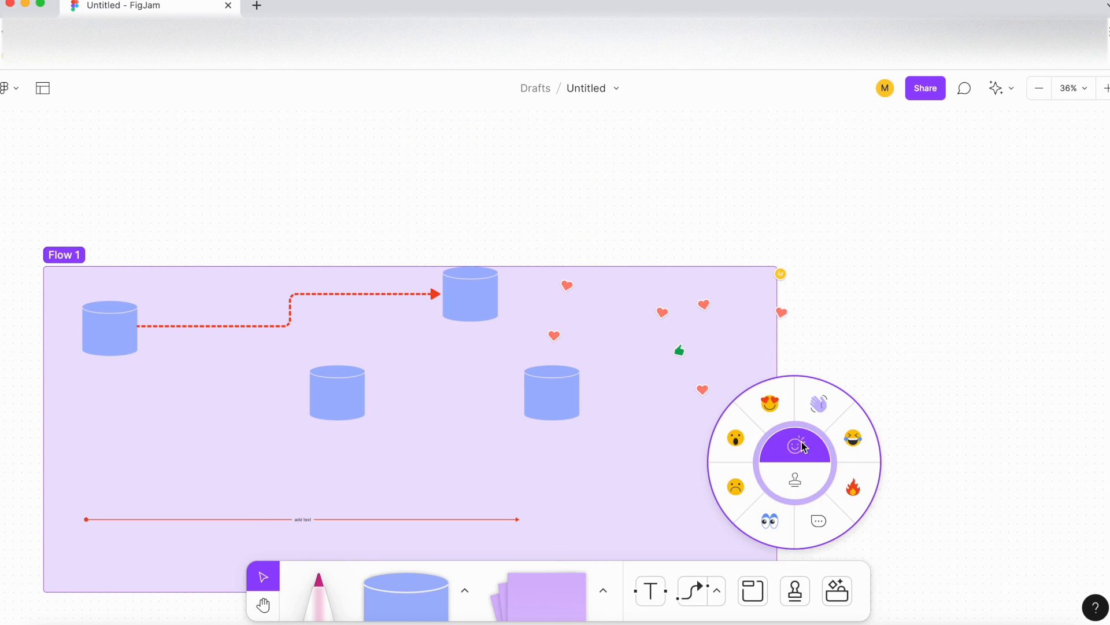
left_click(824, 407)
mouse_move(823, 402)
left_mouse_down()
mouse_move(520, 351)
mouse_move(869, 277)
mouse_move(471, 328)
mouse_move(685, 302)
mouse_move(664, 377)
mouse_move(770, 427)
mouse_move(751, 407)
mouse_move(751, 539)
left_mouse_up()
left_click(795, 589)
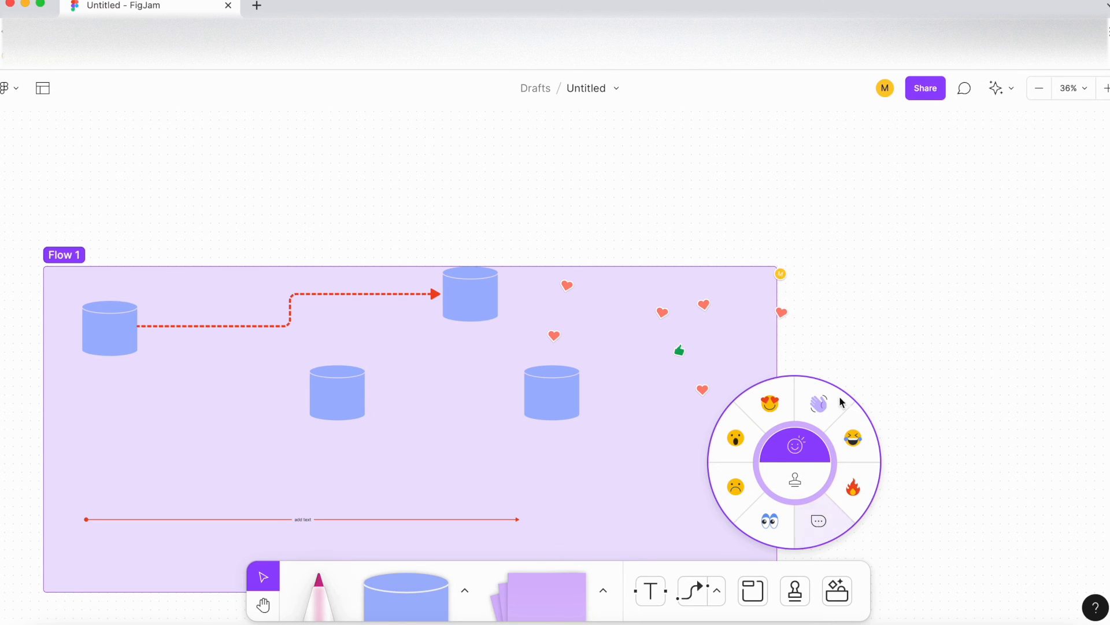
left_click(864, 575)
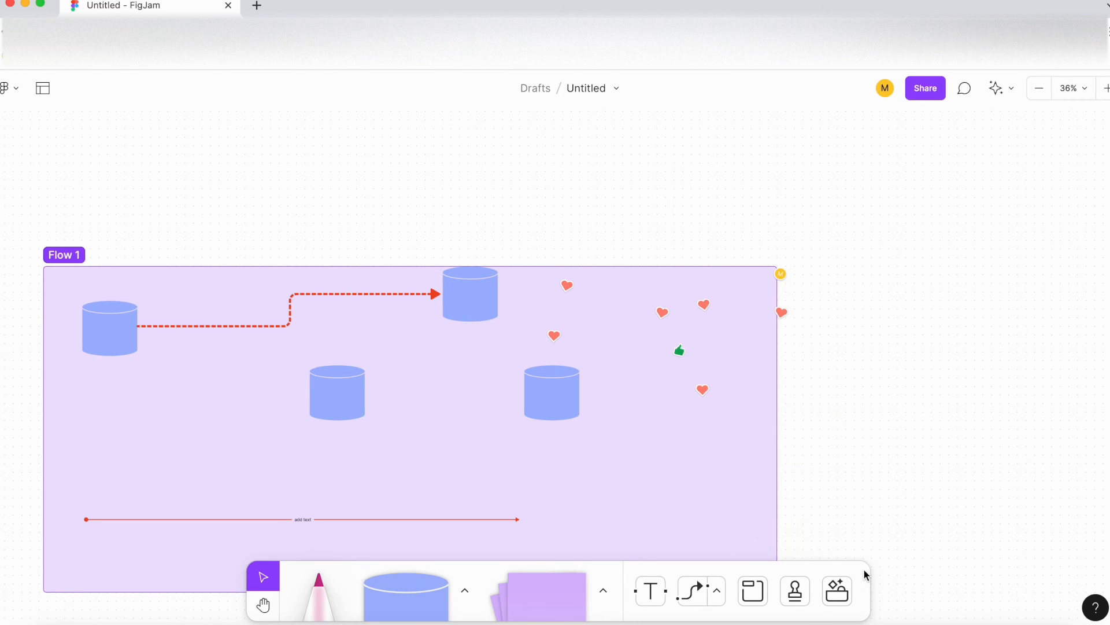
Examine the combined overview of FigJam resources and the available sticker libraries
left_click(845, 597)
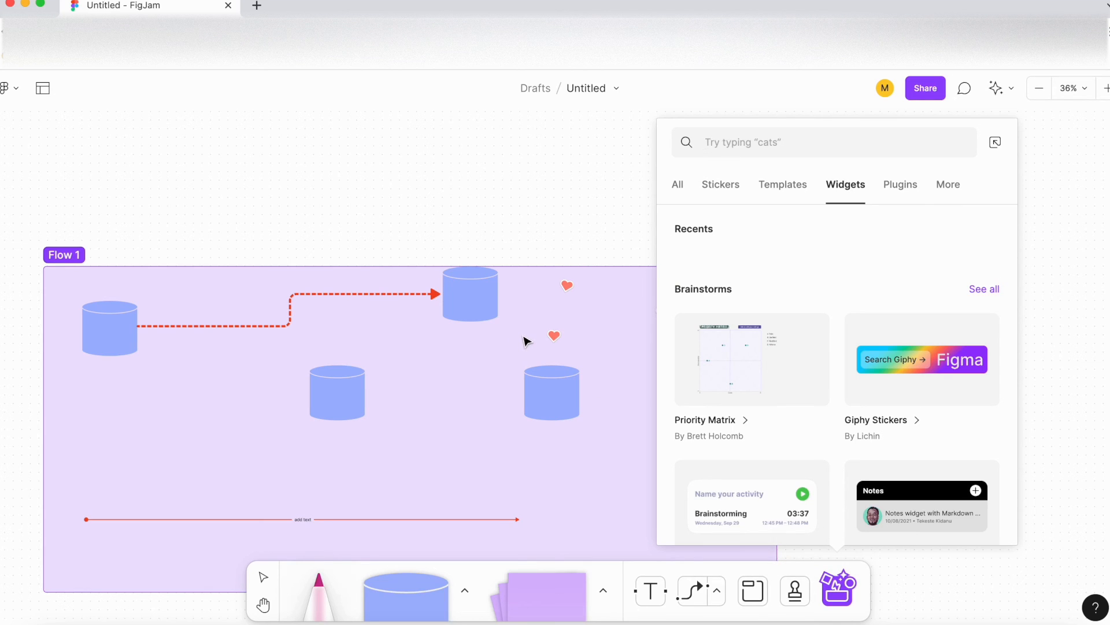
left_click(677, 188)
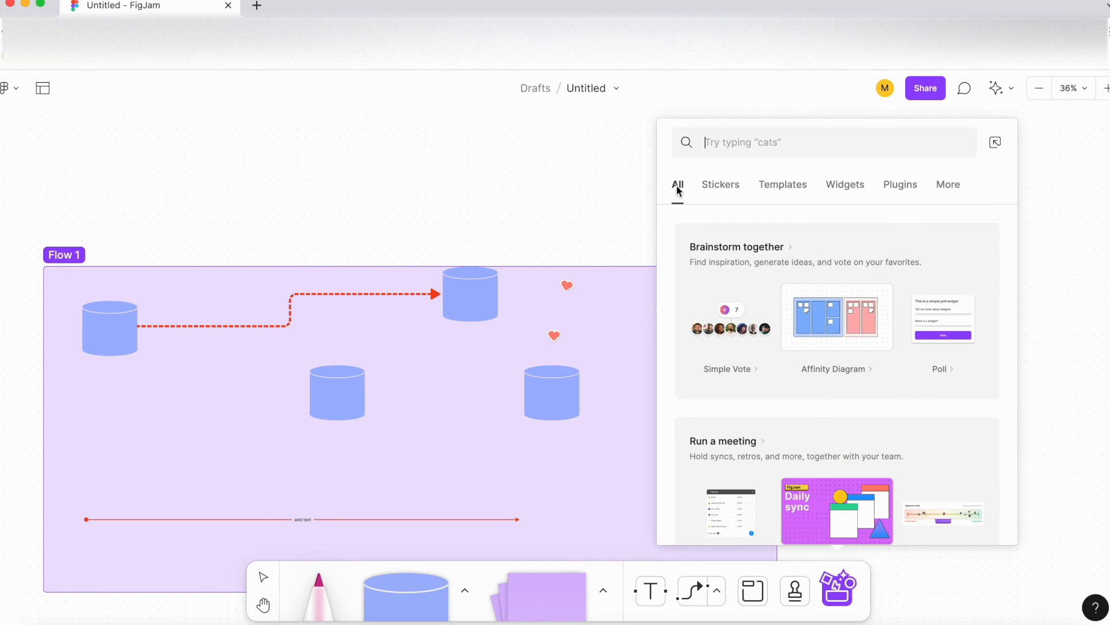
left_click(732, 190)
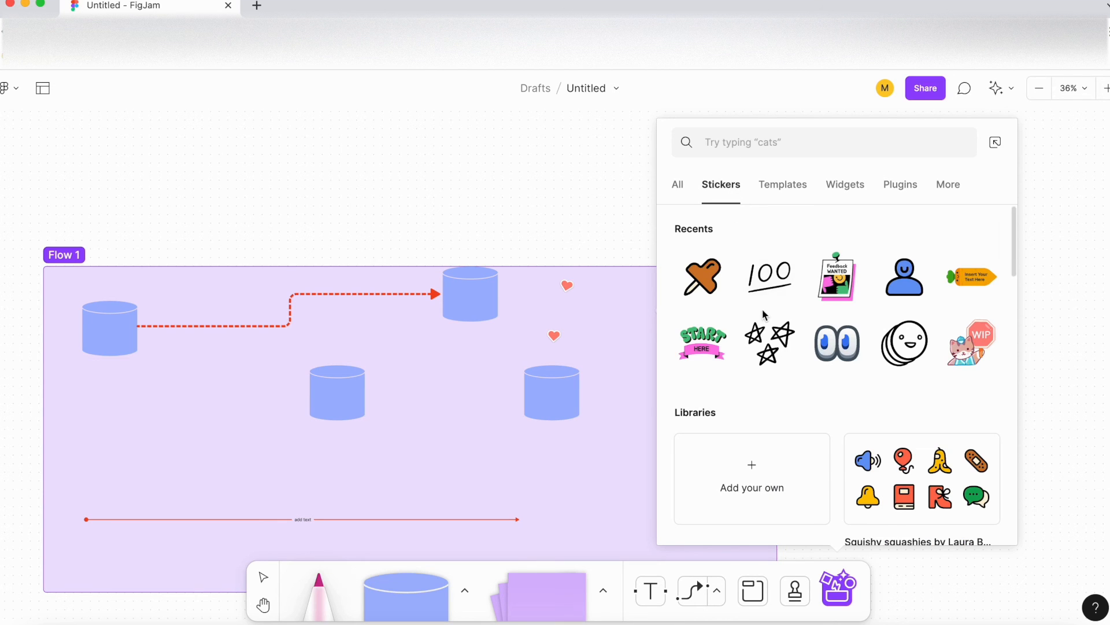
scroll(765, 314, "down", 3)
scroll(764, 300, "down", 3)
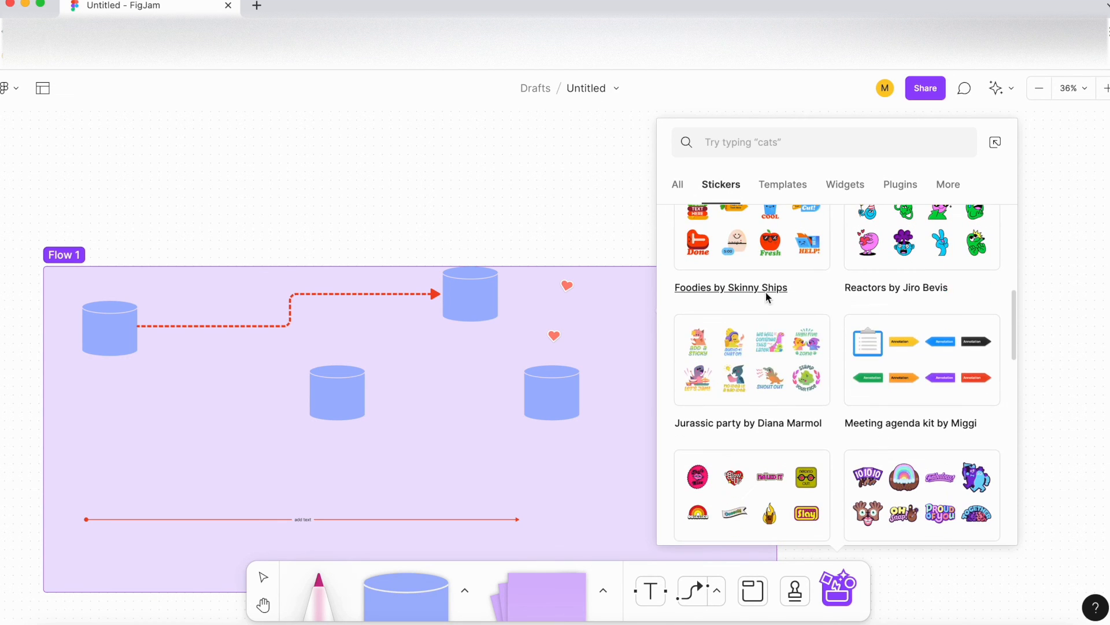
scroll(749, 361, "up", 6)
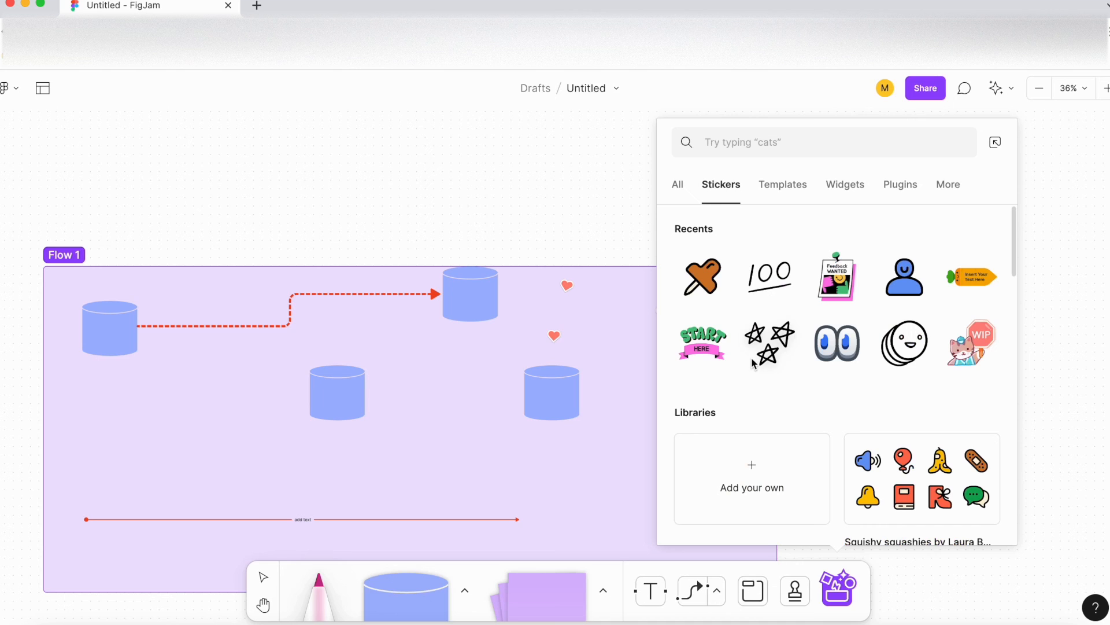
Examine the available templates and the brainstorming and diagramming widgets
left_click(783, 184)
mouse_move(802, 300)
scroll(800, 295, "down", 6)
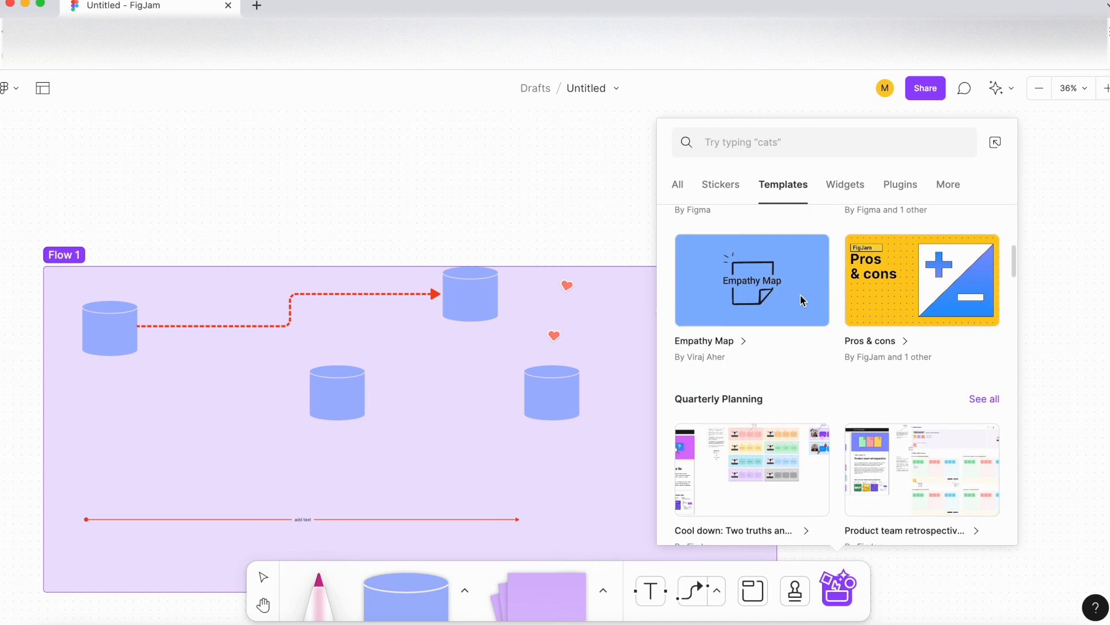
left_click(845, 186)
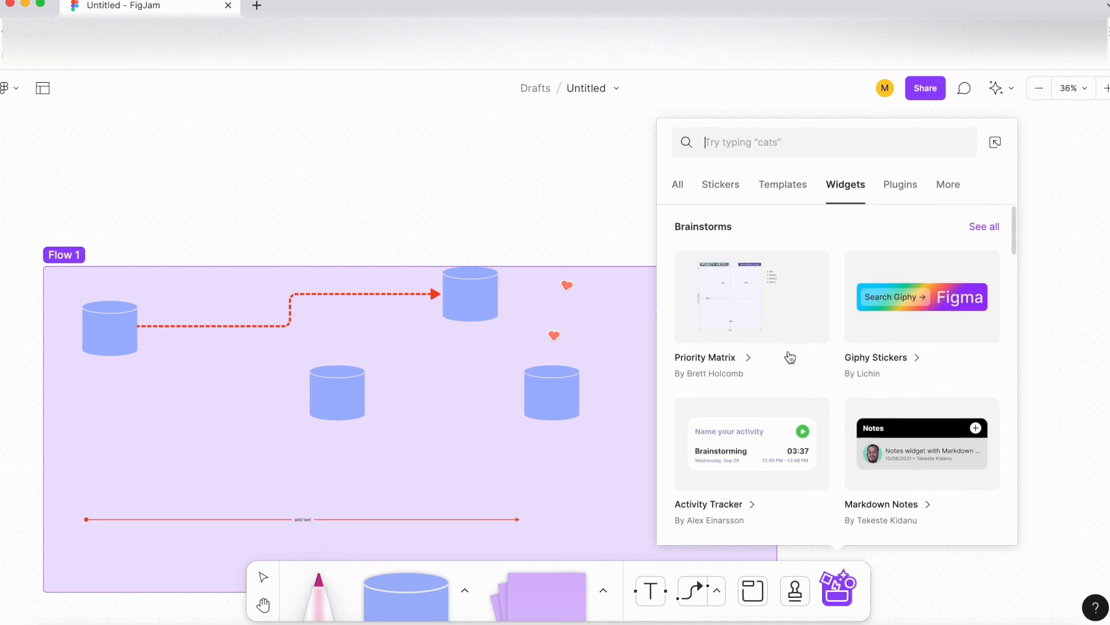
scroll(752, 354, "down", 1)
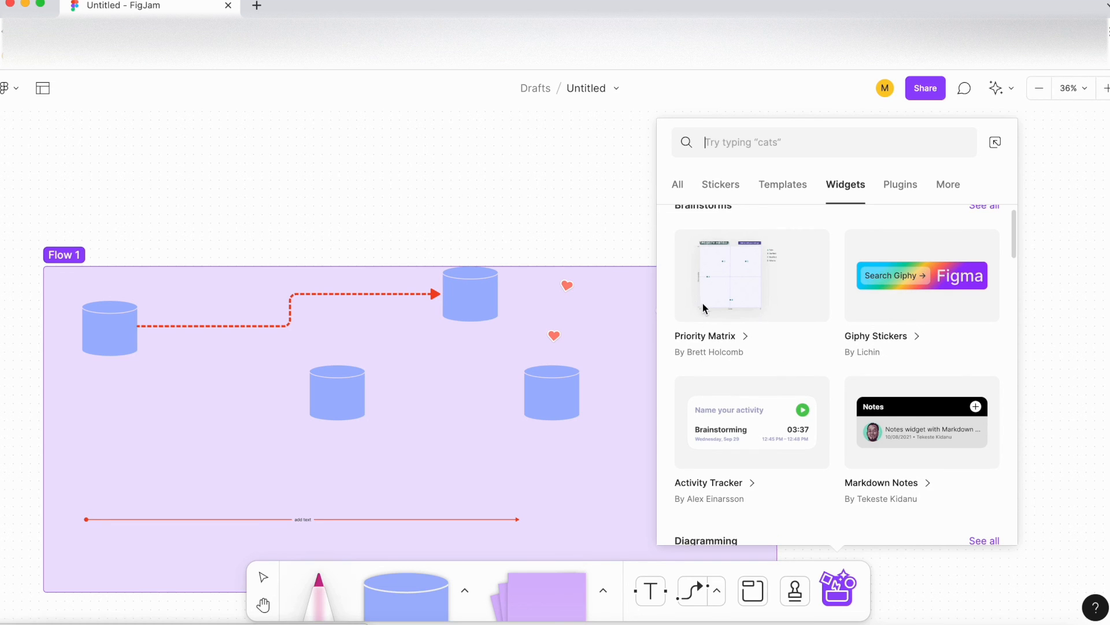
scroll(750, 381, "down", 4)
scroll(775, 399, "down", 6)
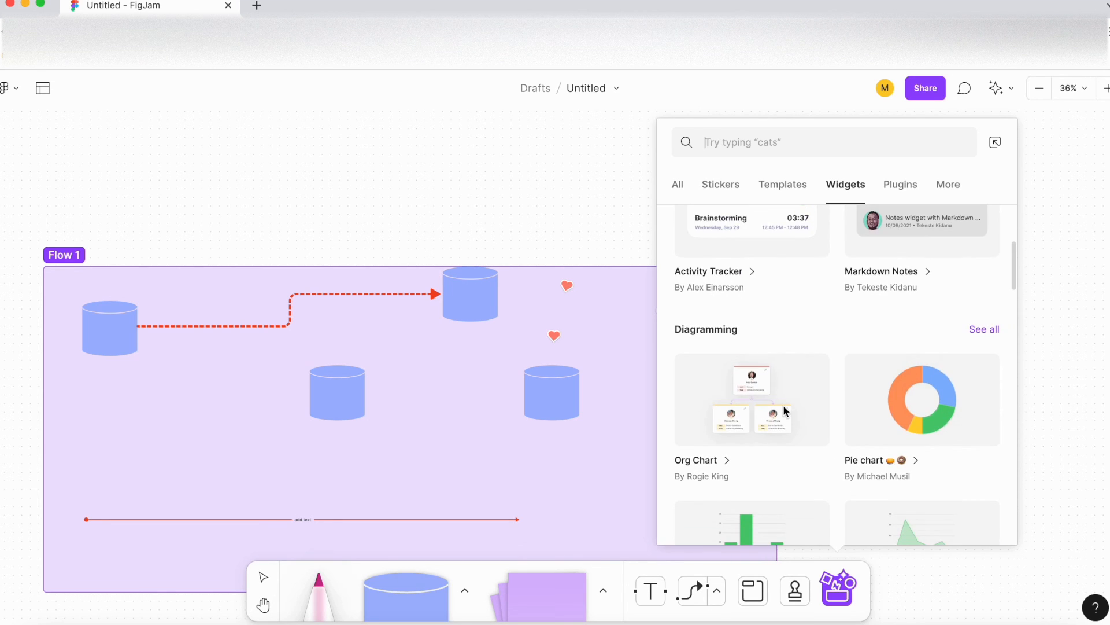
scroll(946, 362, "down", 4)
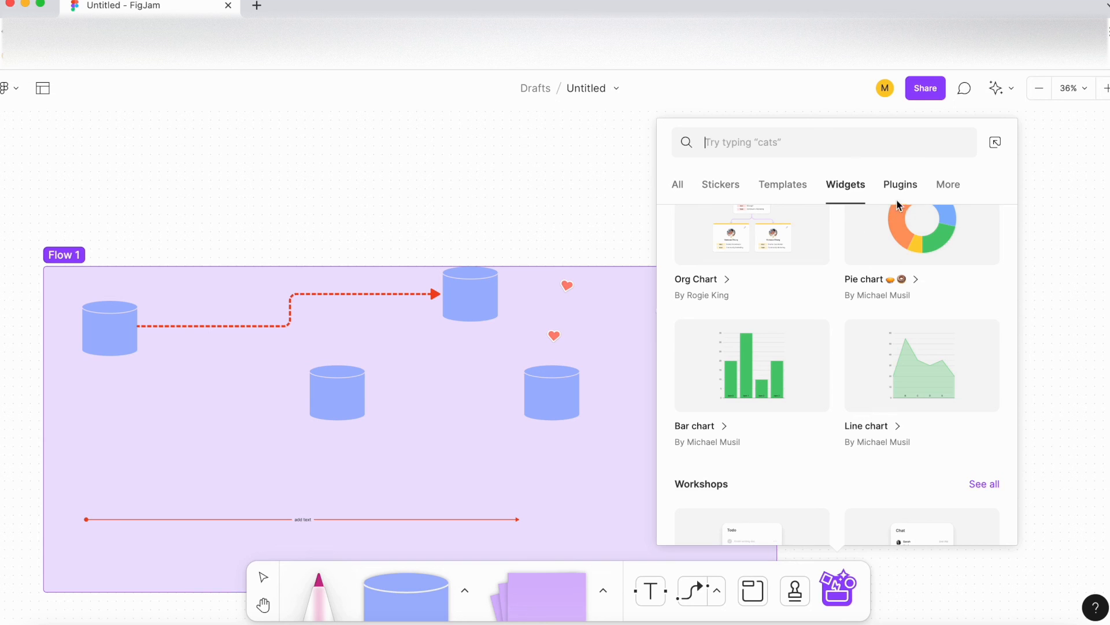
Examine the available brainstorming plugins in the FigJam resources
left_click(902, 187)
scroll(818, 330, "down", 1)
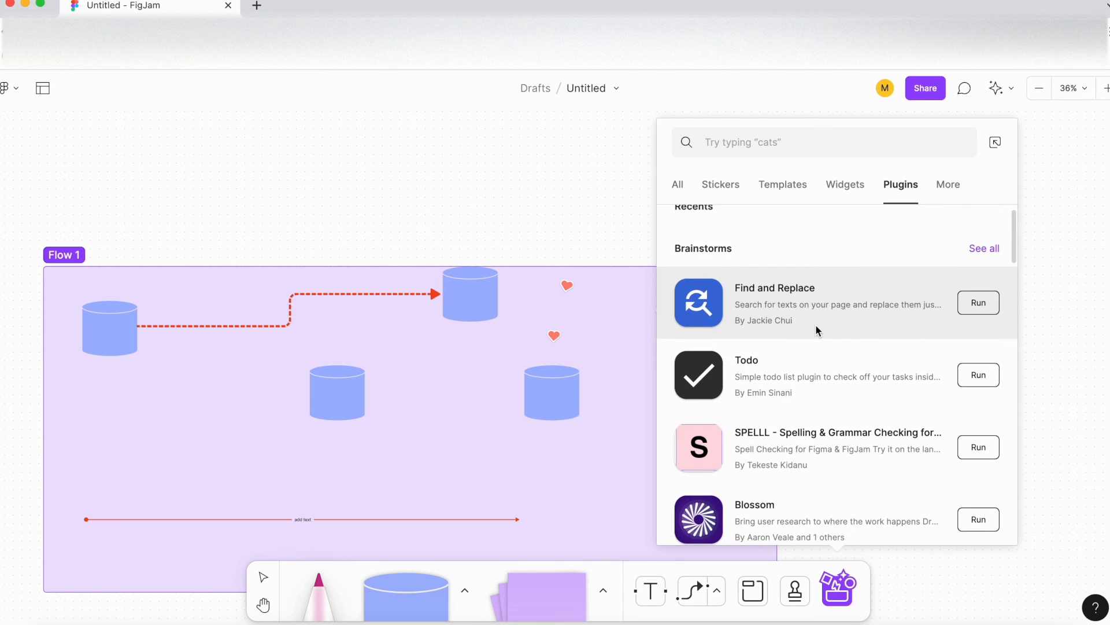
scroll(815, 331, "down", 2)
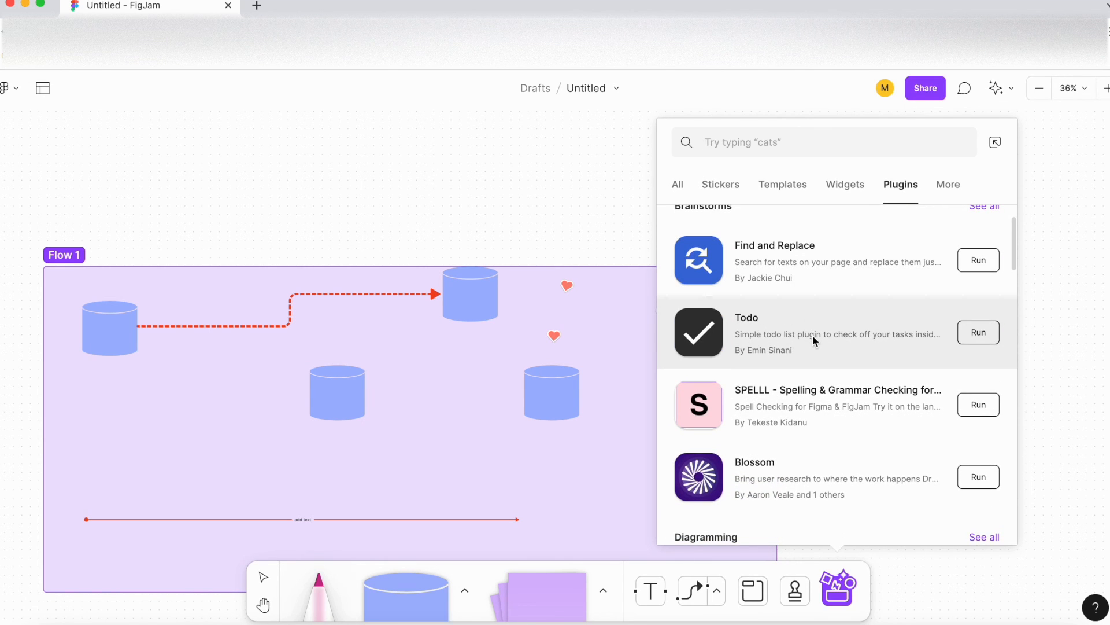
Insert a code block and place it on the empty canvas above the Flow 1 section's far corner
left_click(948, 185)
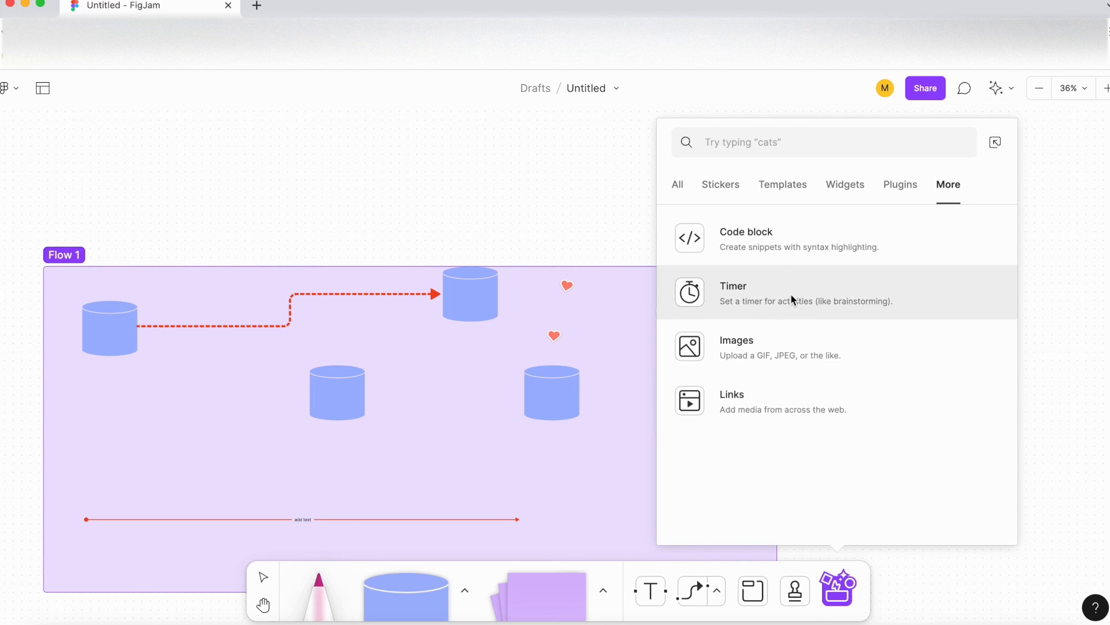
left_click(776, 244)
left_click_drag(538, 384, 906, 192)
scroll(906, 193, "up", 5)
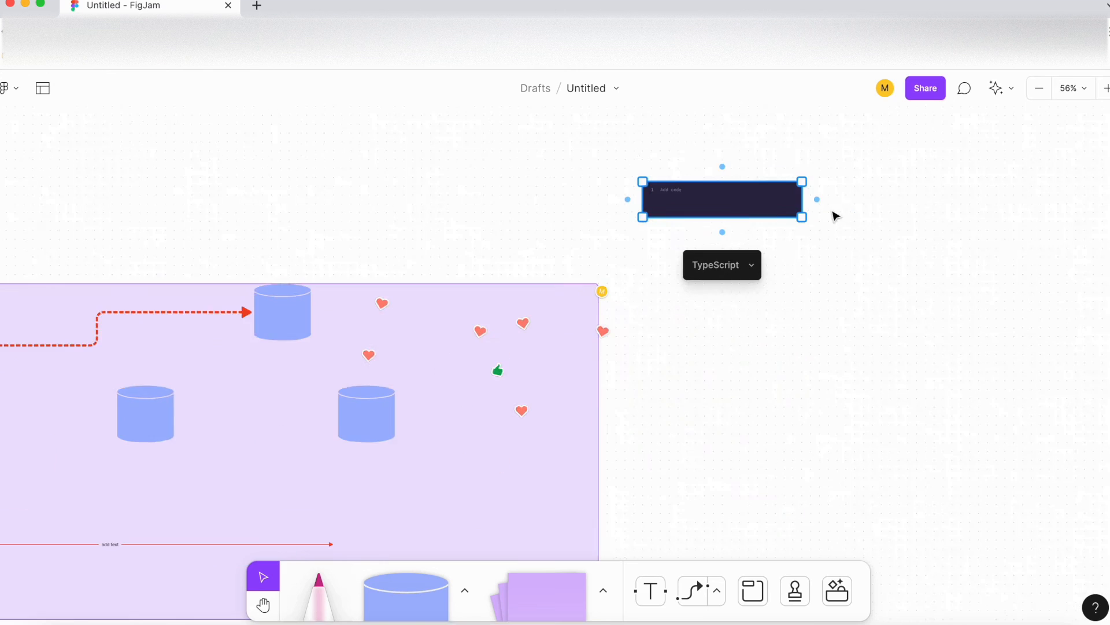
scroll(831, 207, "up", 2)
scroll(615, 308, "down", 4)
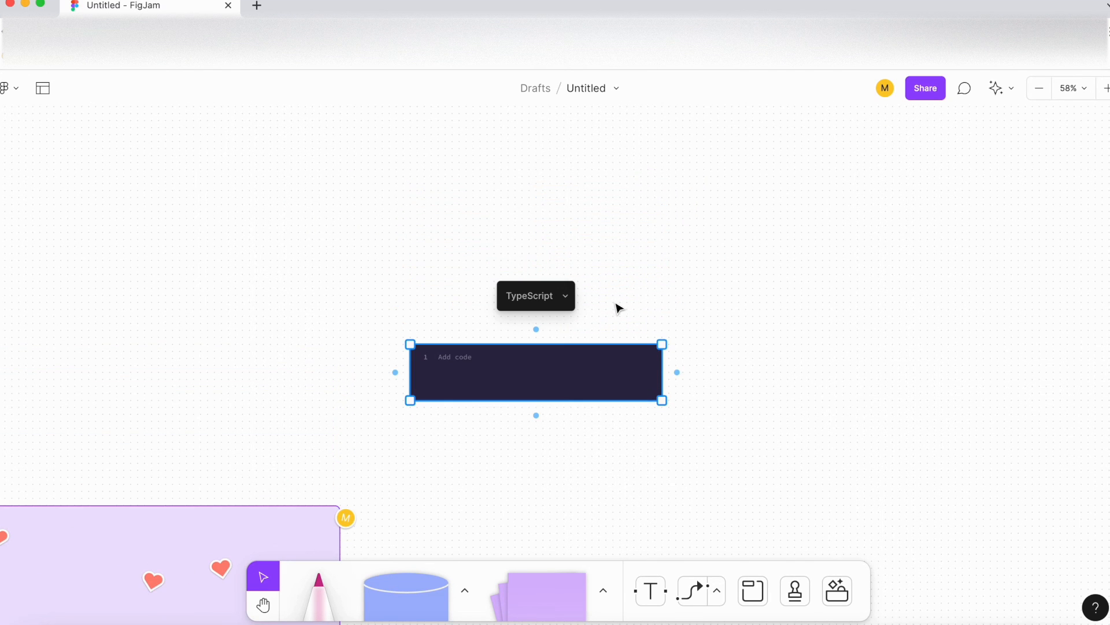
Add a timer to the board and raise its duration to 06:00
left_click(838, 602)
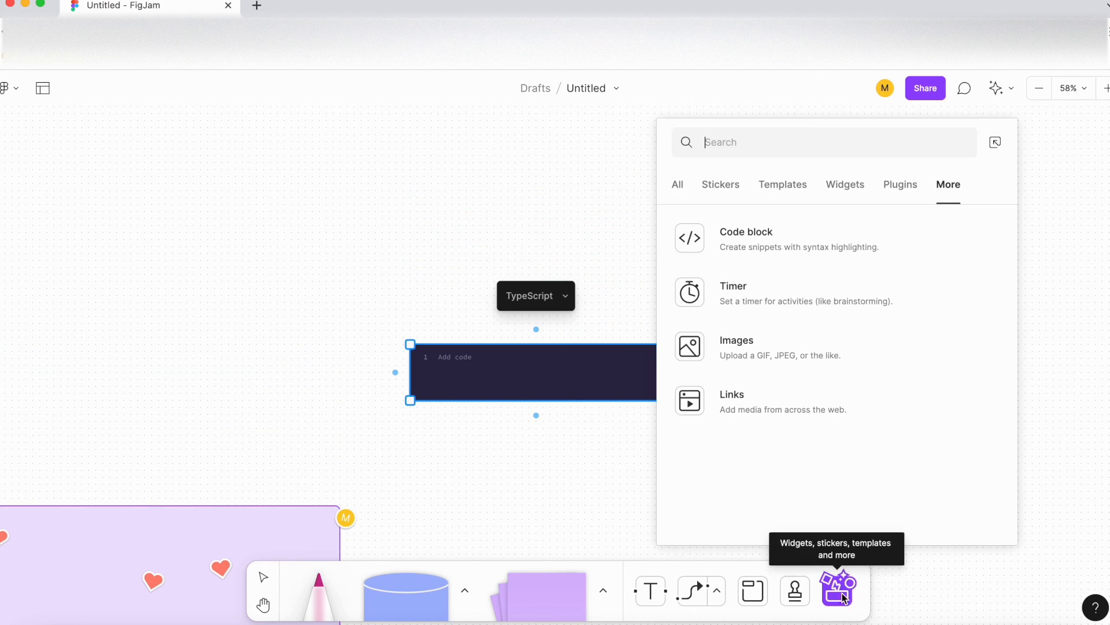
left_click(768, 300)
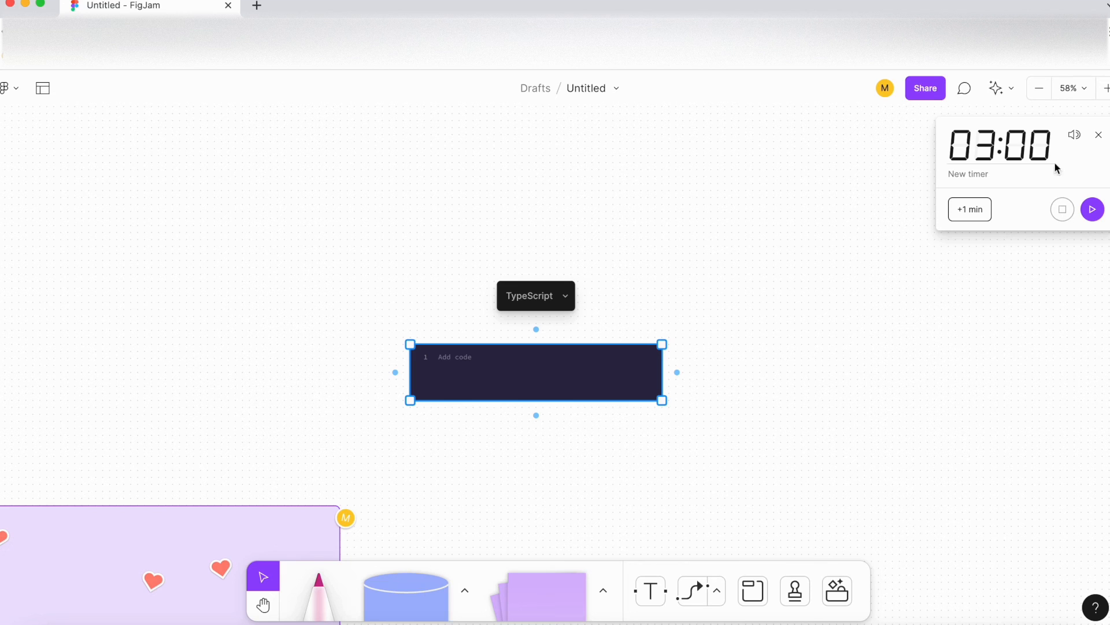
double_click(996, 141)
key("Up")
key("Up")
key("Up")
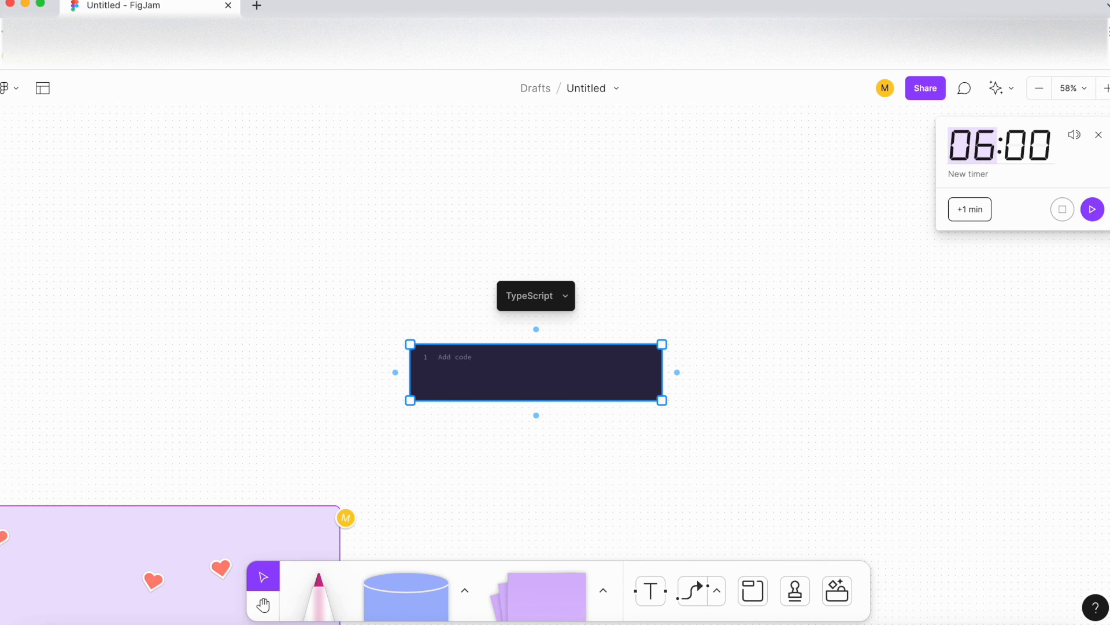
Set the timer to 01:00, run it briefly and stop it
key("Down")
key("Down")
key("Down")
key("Down")
left_click(1093, 210)
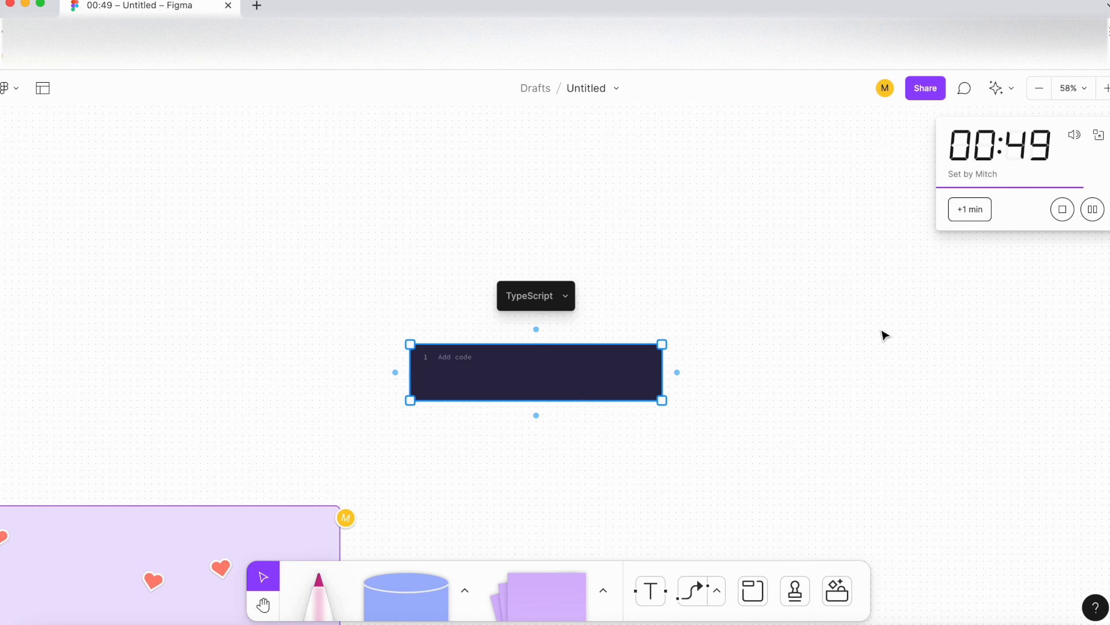
left_click(1064, 211)
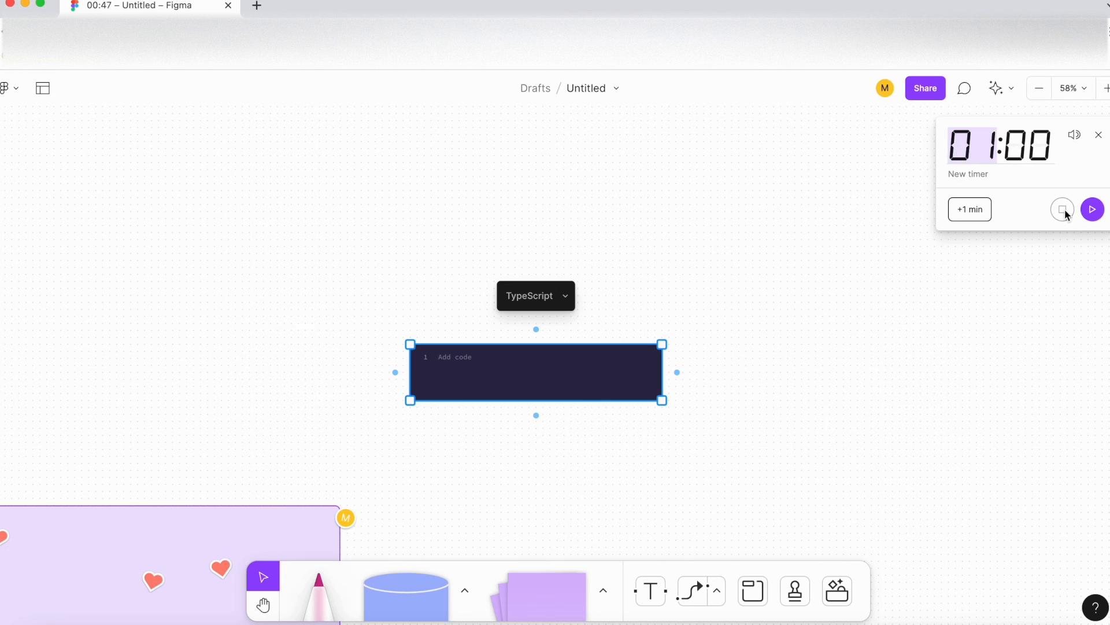
Examine the additional insert options and the overview of all resources, and close the resource browser
scroll(704, 446, "down", 5)
left_click(838, 590)
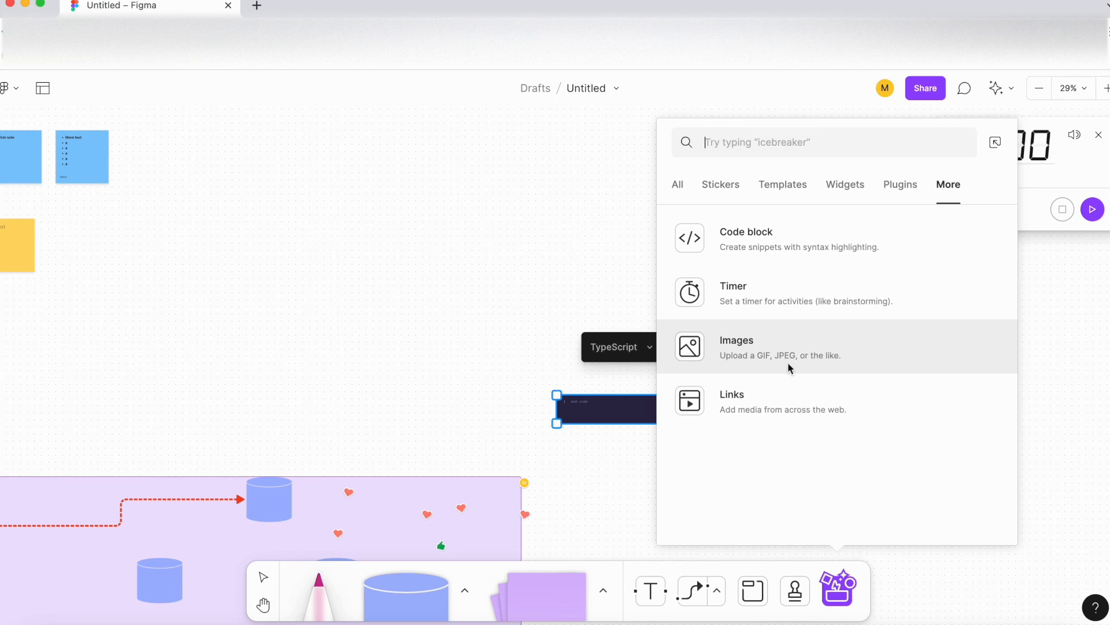
left_click(678, 184)
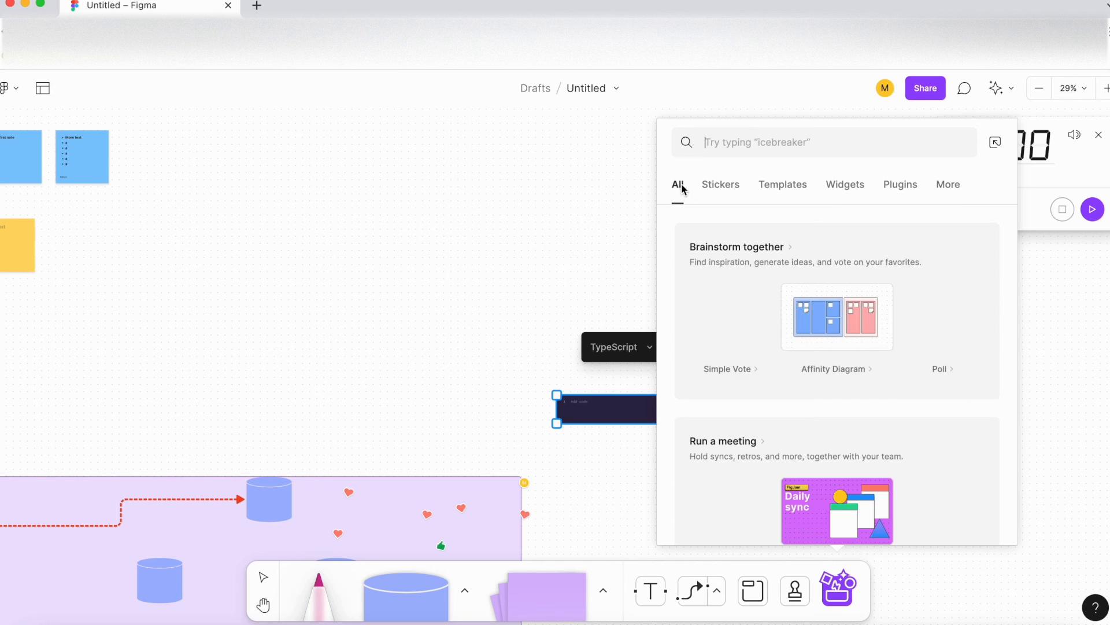
mouse_move(803, 350)
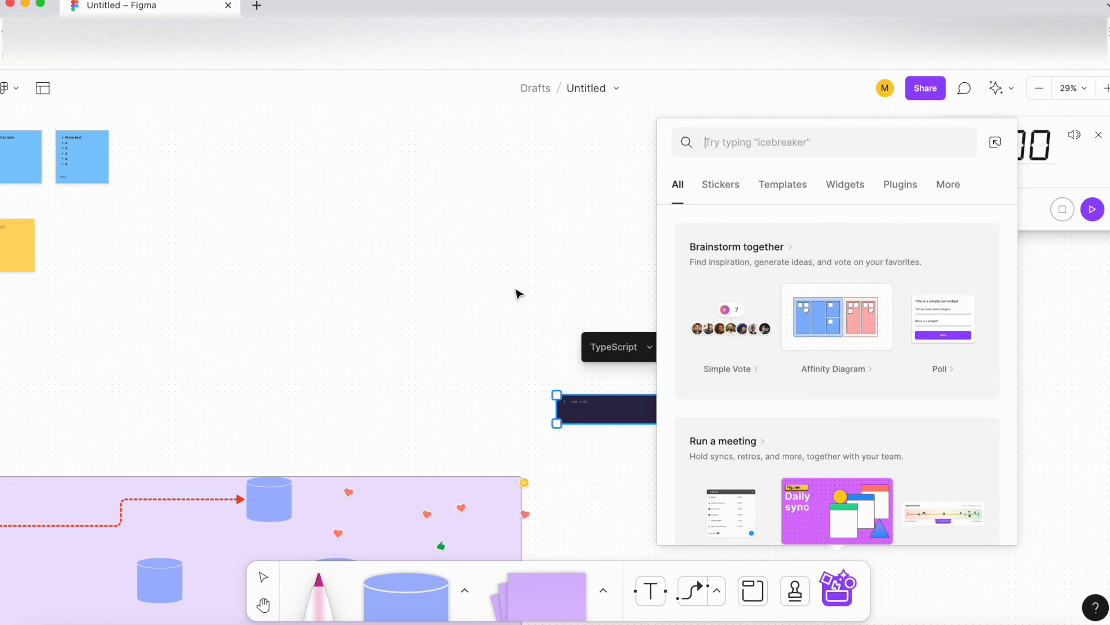
left_click(537, 263)
Review the whole board, from the freehand drawings down to Section 1
scroll(731, 401, "down", 6)
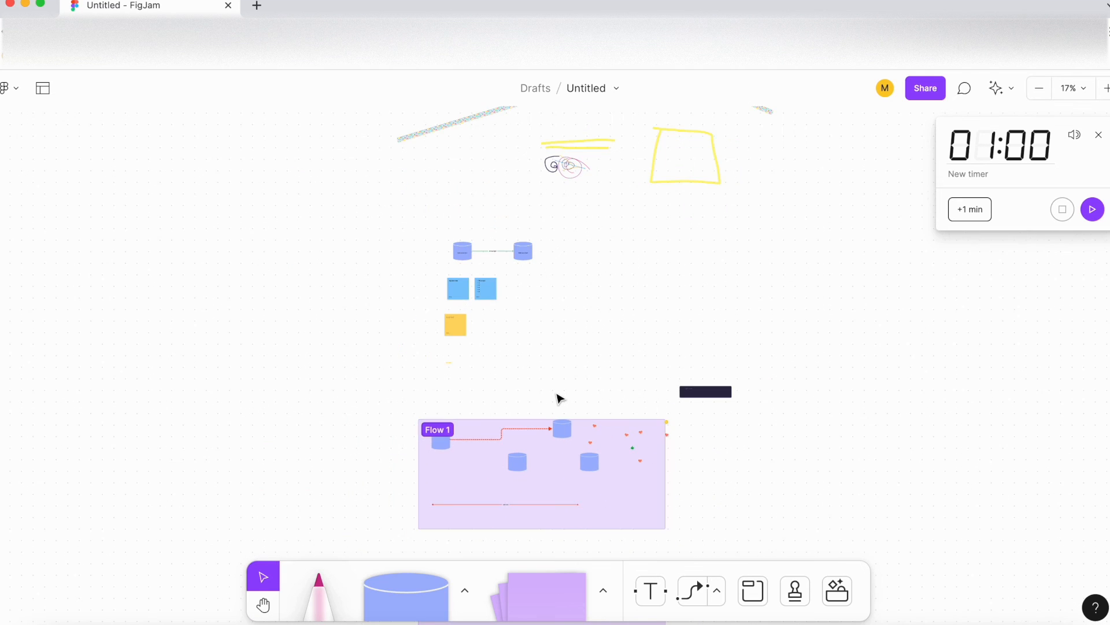
scroll(576, 397, "down", 4)
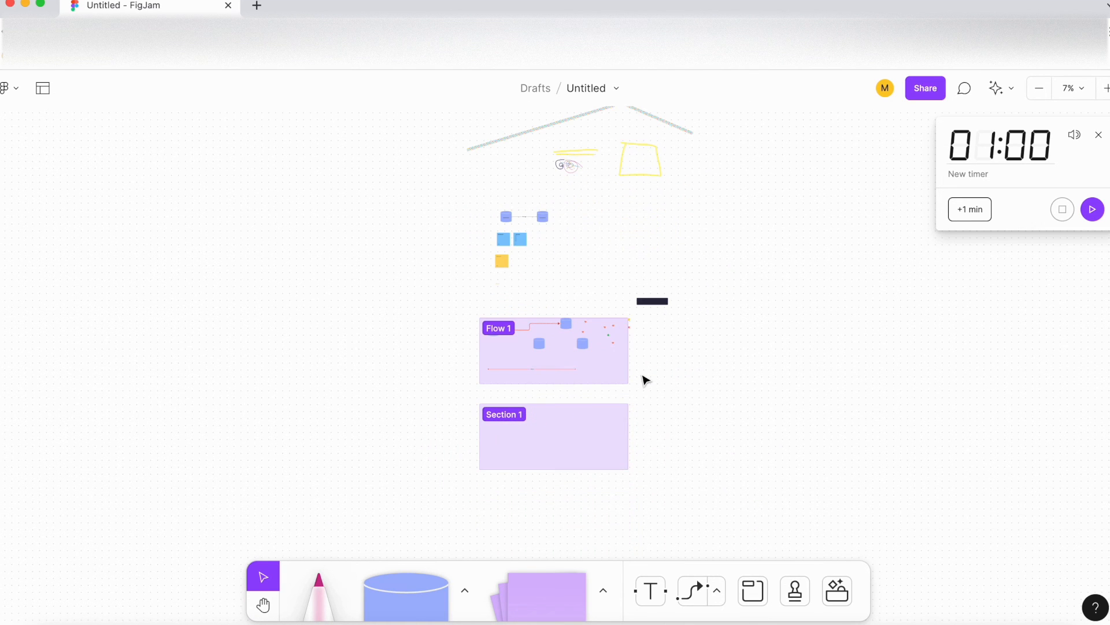
scroll(646, 380, "up", 5)
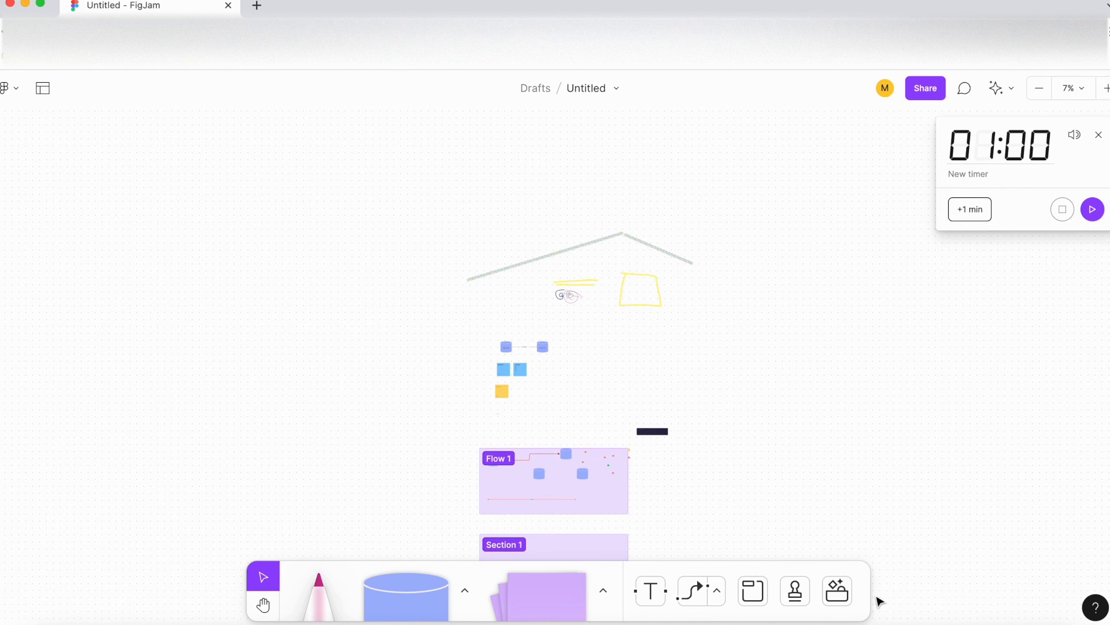
scroll(877, 599, "down", 1)
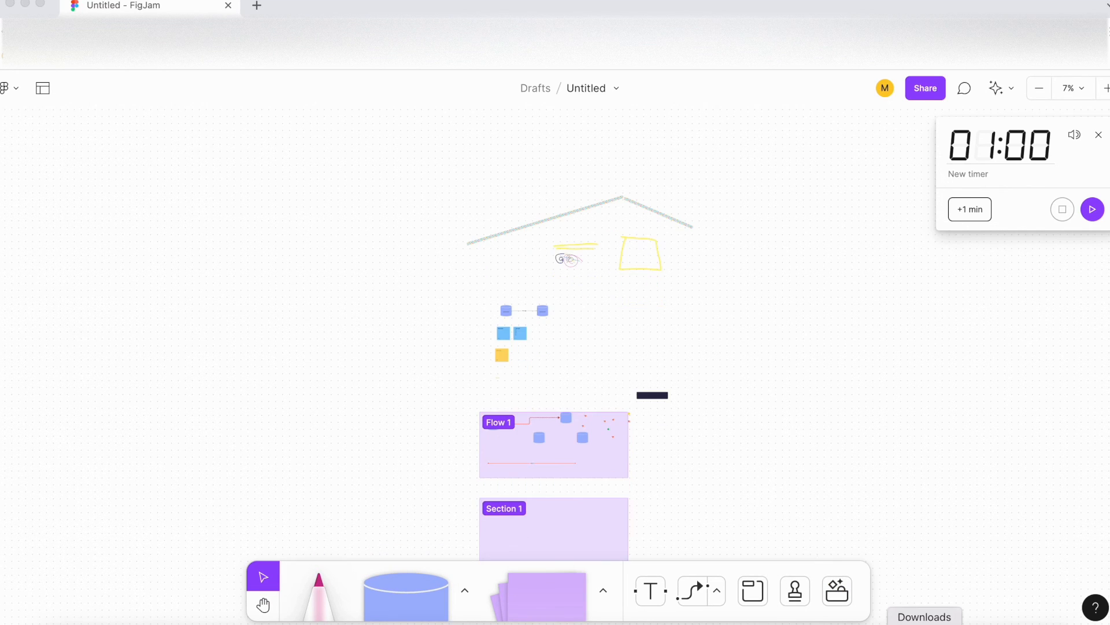